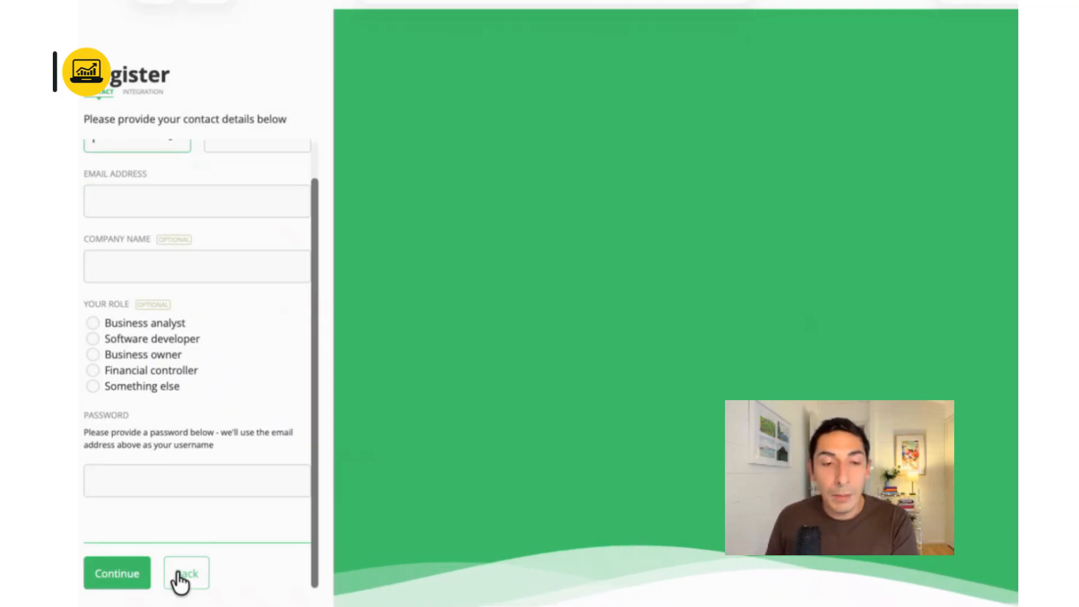
Back out of the registration form and return to the SyncHub welcome page
click(185, 573)
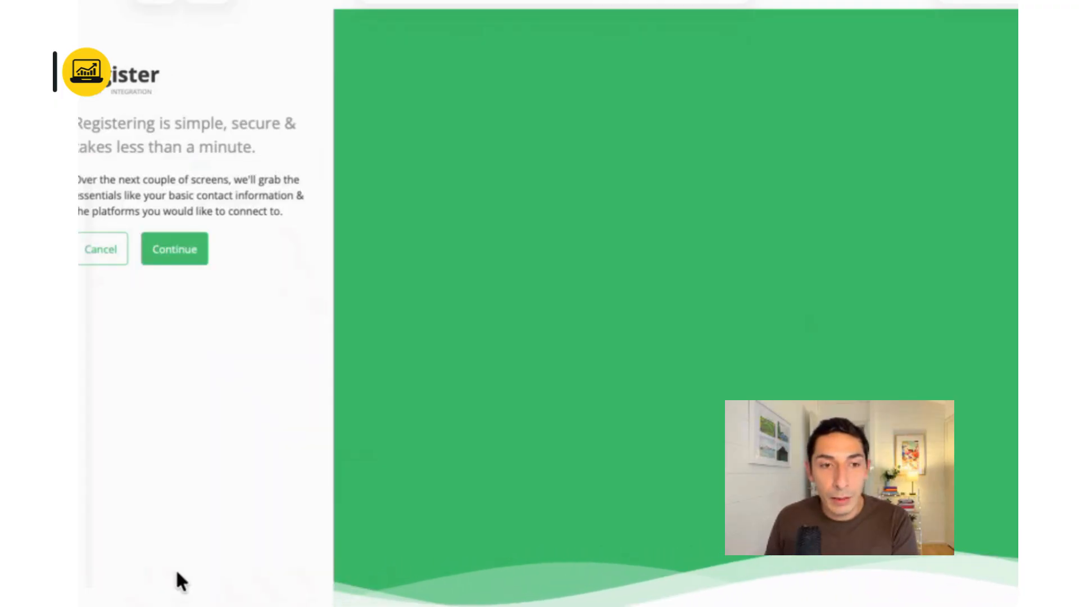
click(119, 258)
right_click(197, 3)
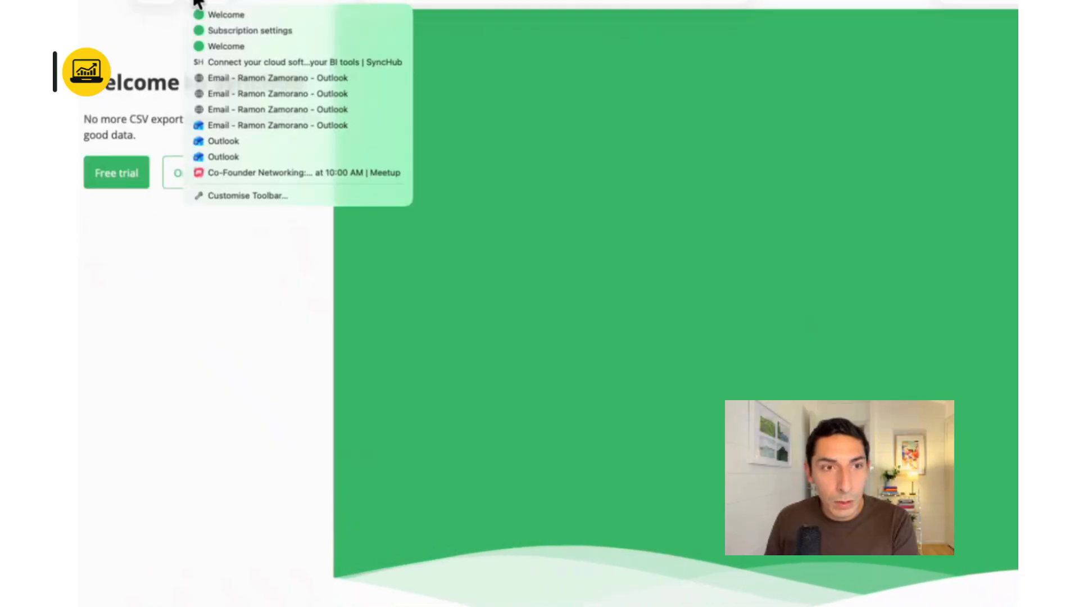
click(220, 32)
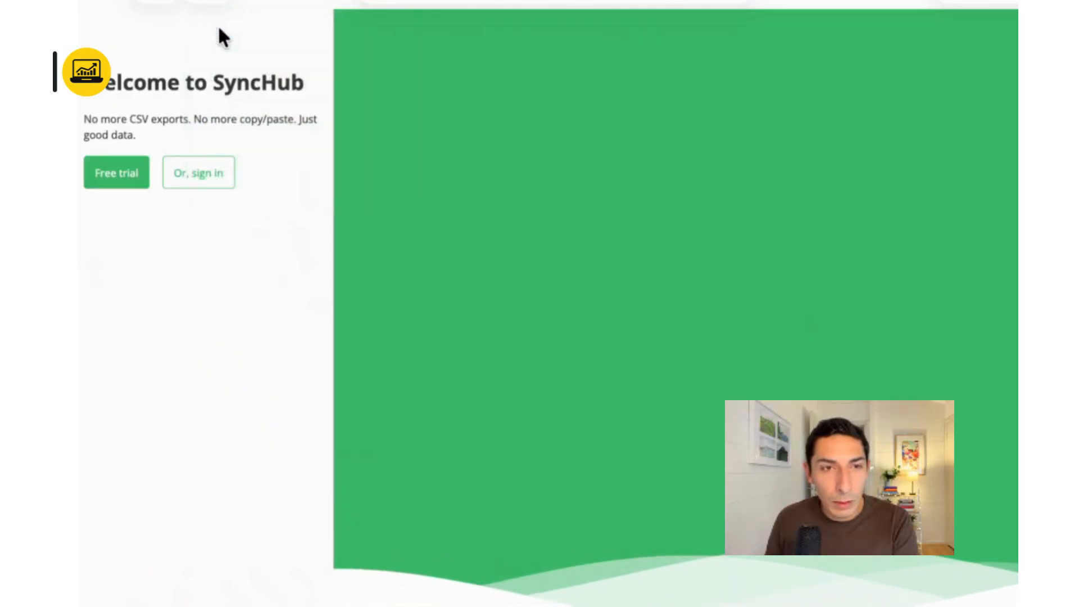
click(824, 54)
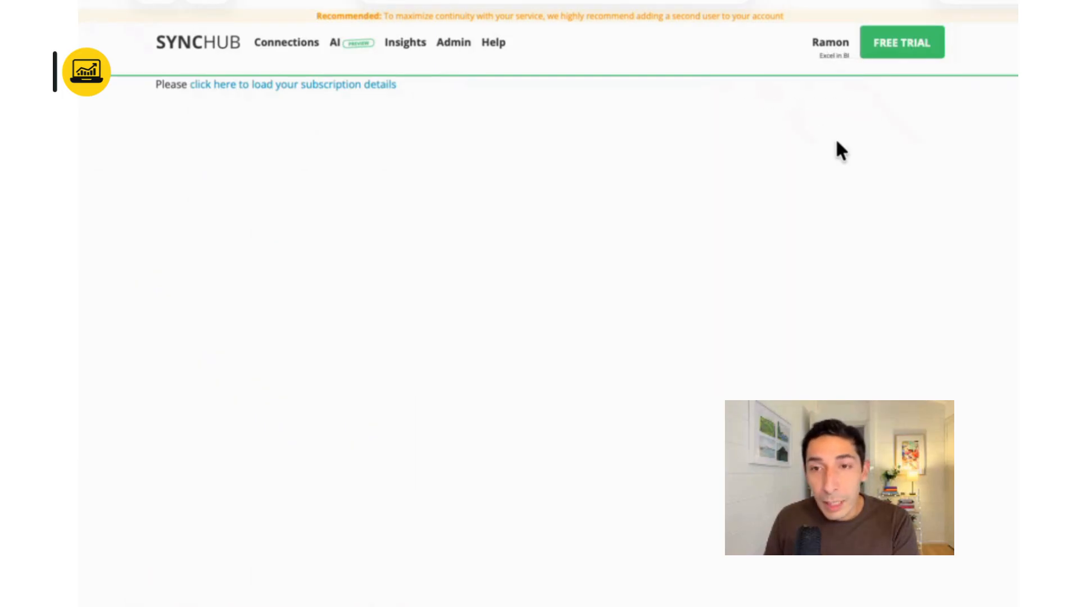
mouse_move(839, 38)
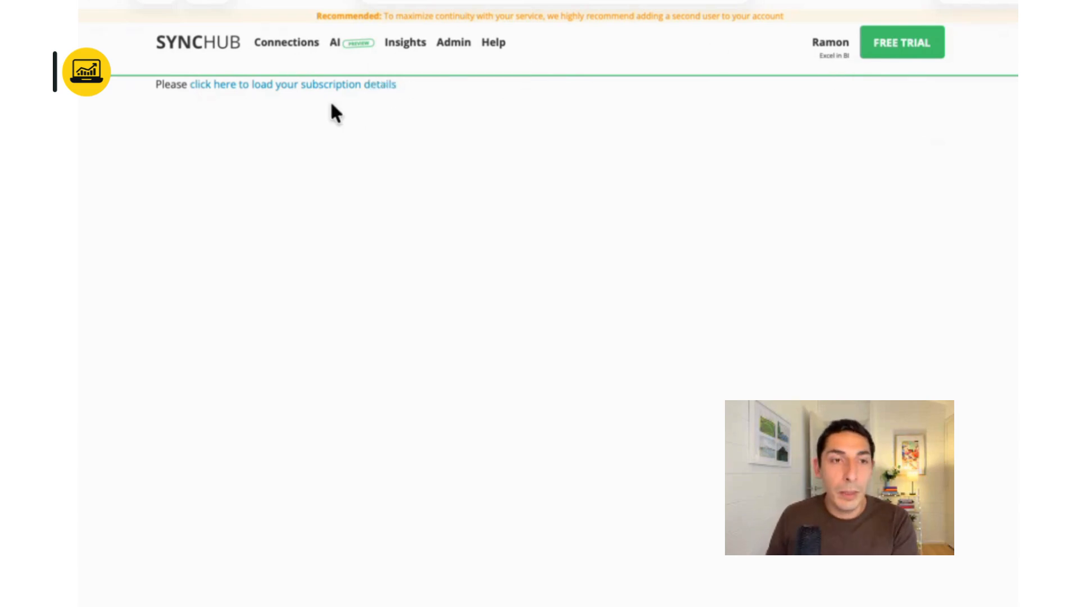
click(216, 45)
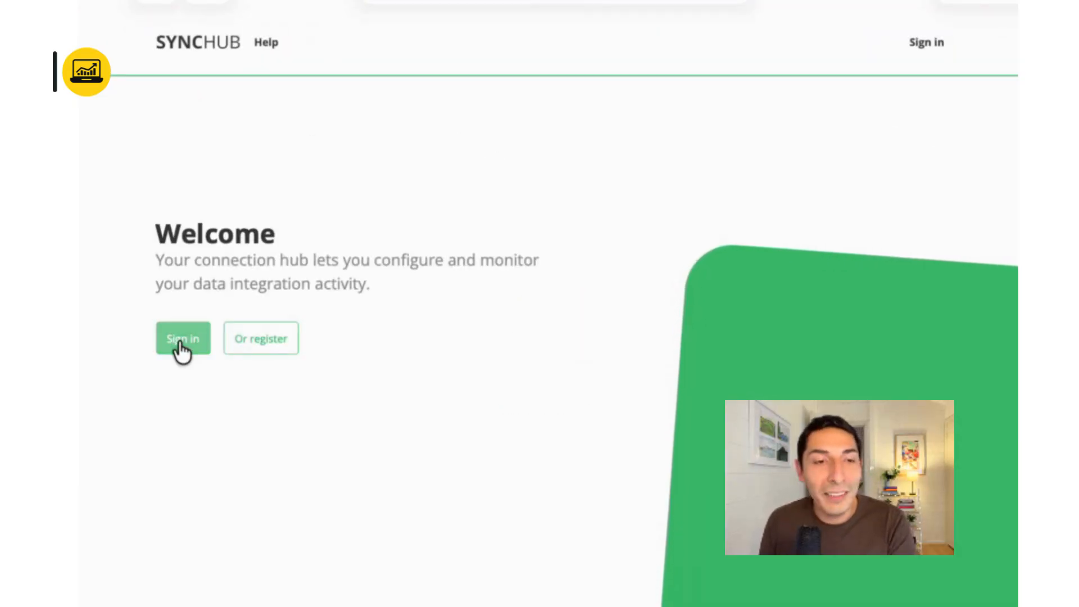
Sign in to SyncHub with the saved login, entering the computer account password to authorise AutoFill
click(179, 340)
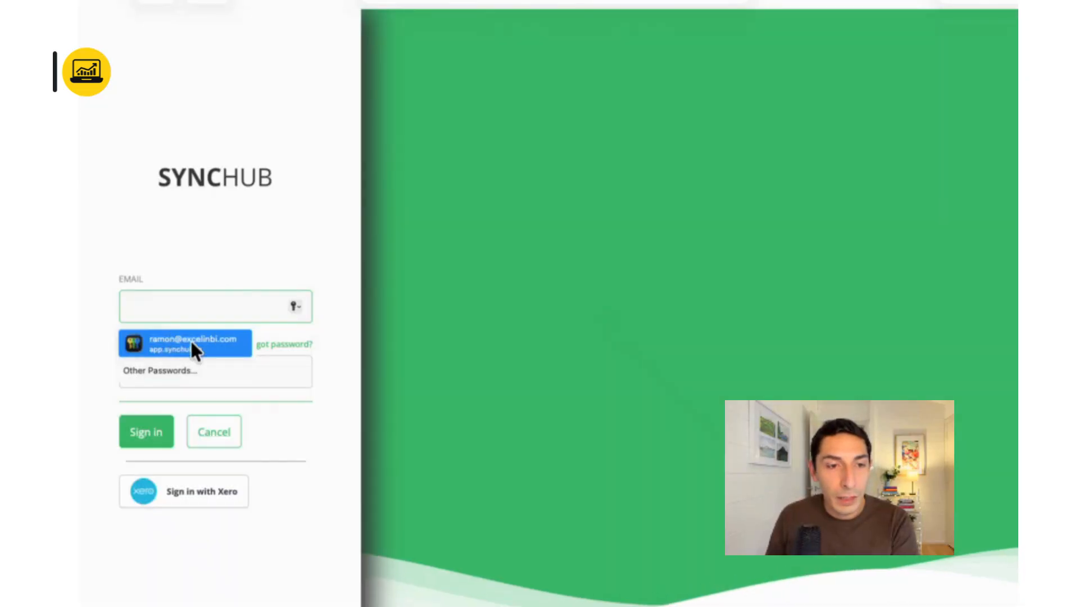
click(190, 338)
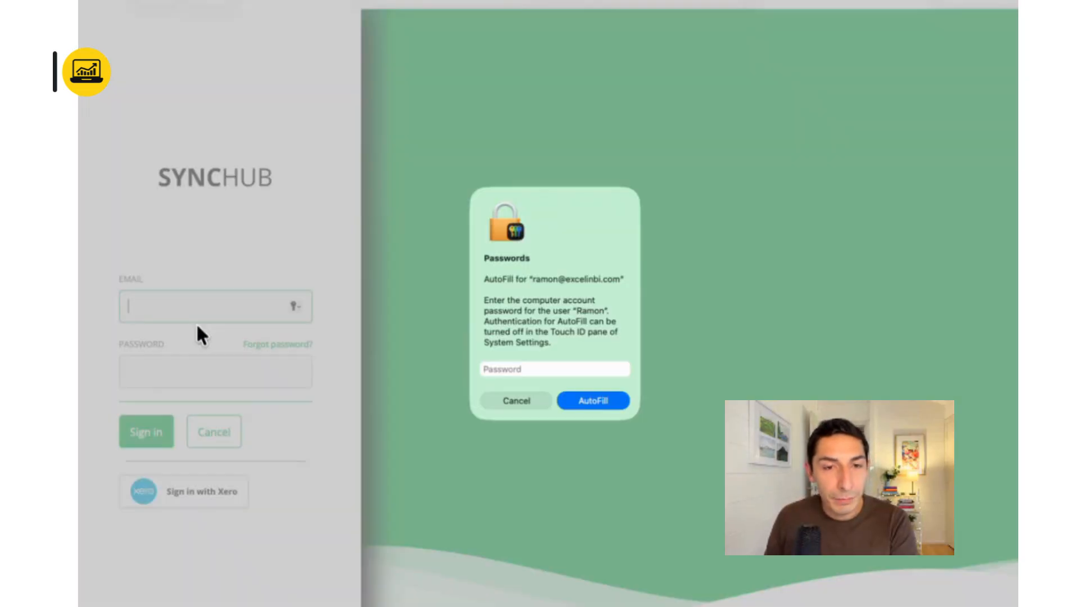
text(••••••)
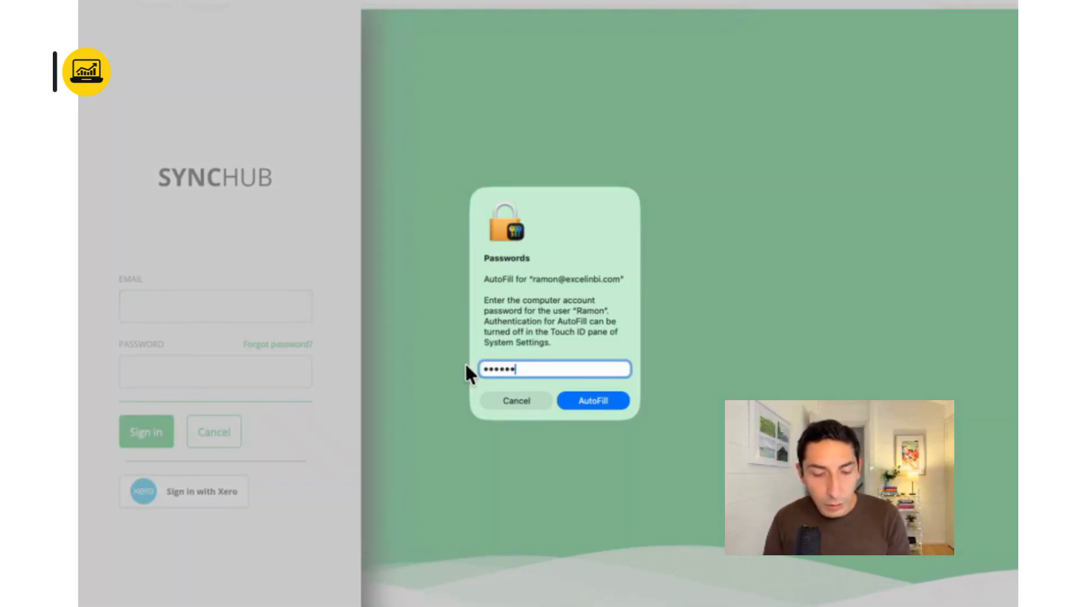
text(••••••••)
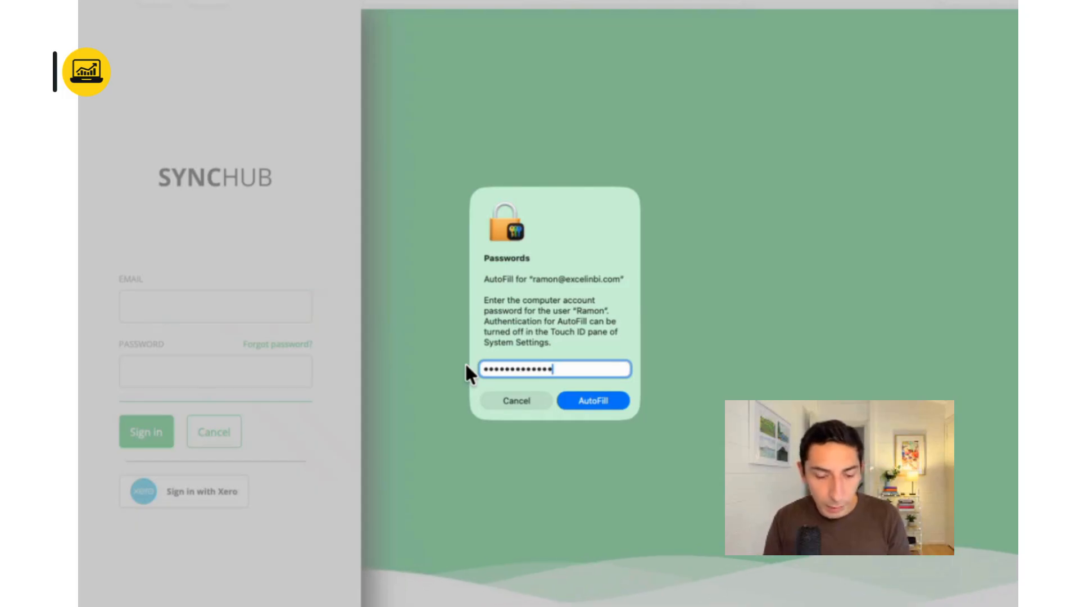
text(••)
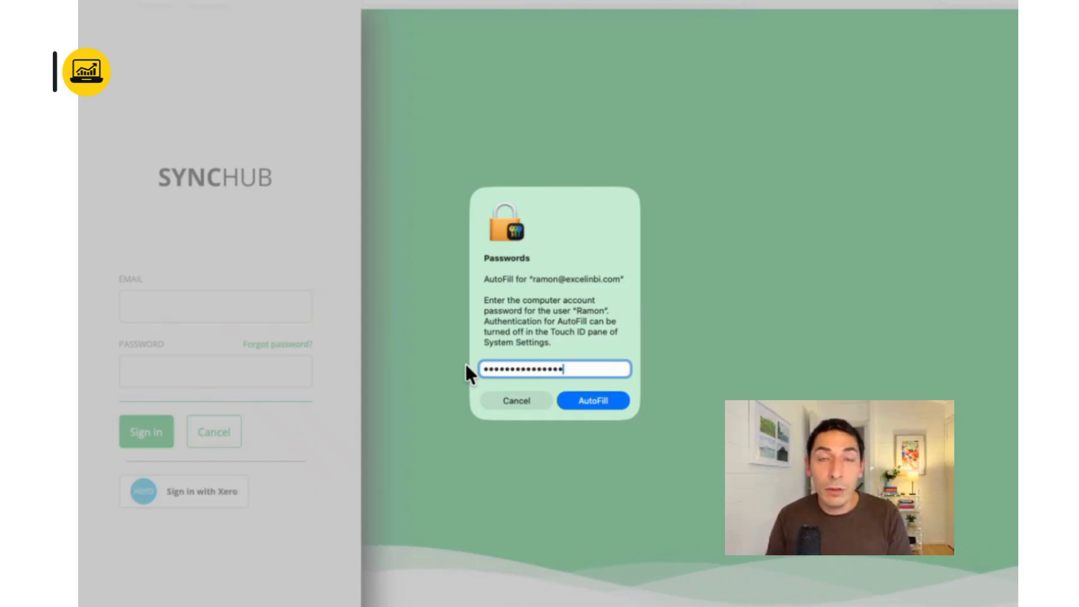
key(Return)
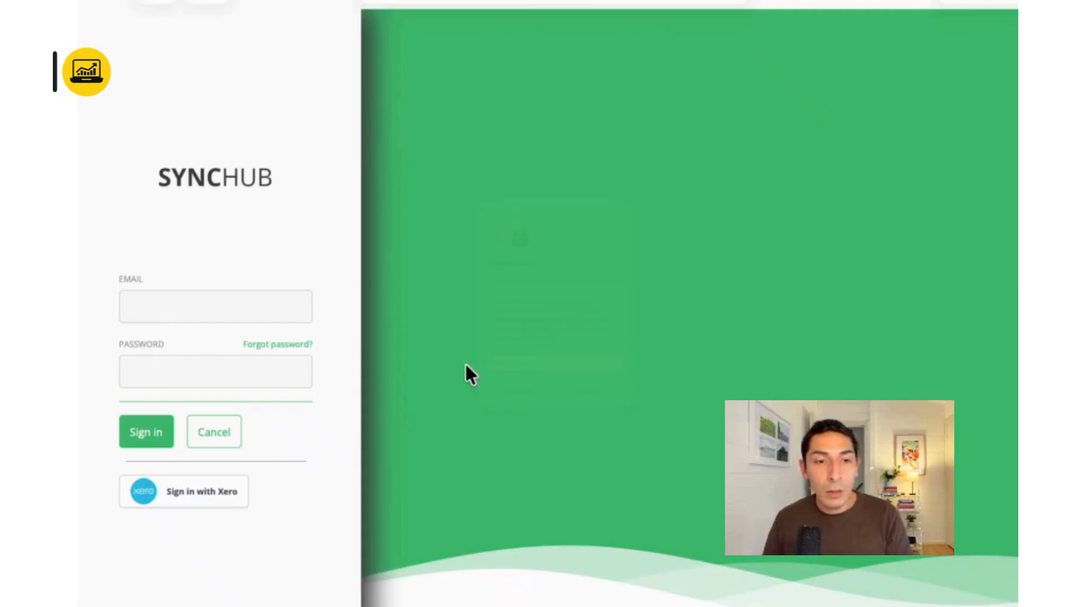
click(153, 444)
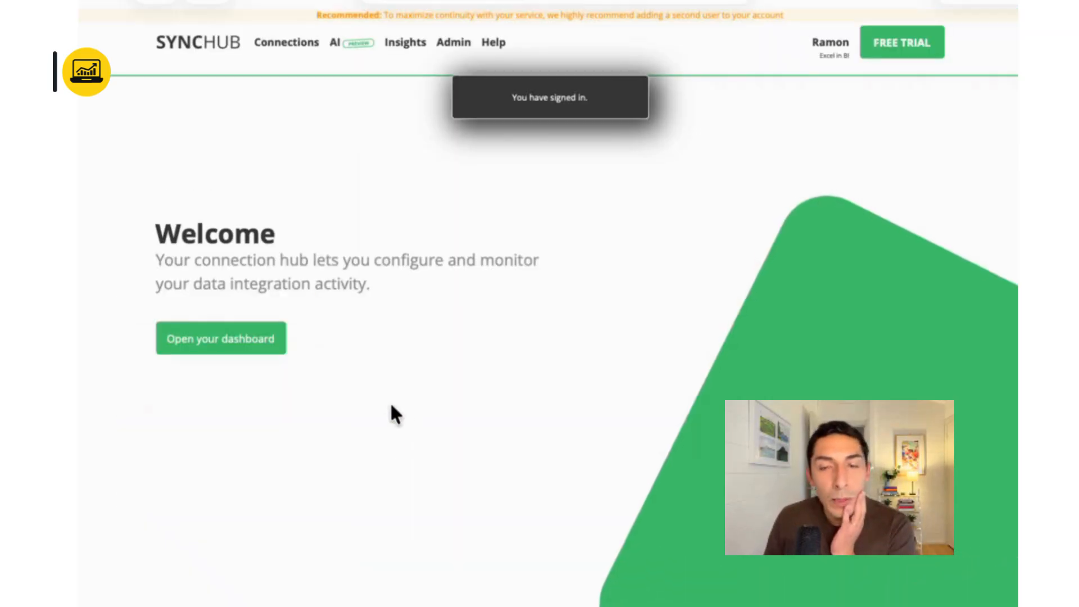
Start a new connection from the dashboard and browse the platforms available to connect to
click(251, 340)
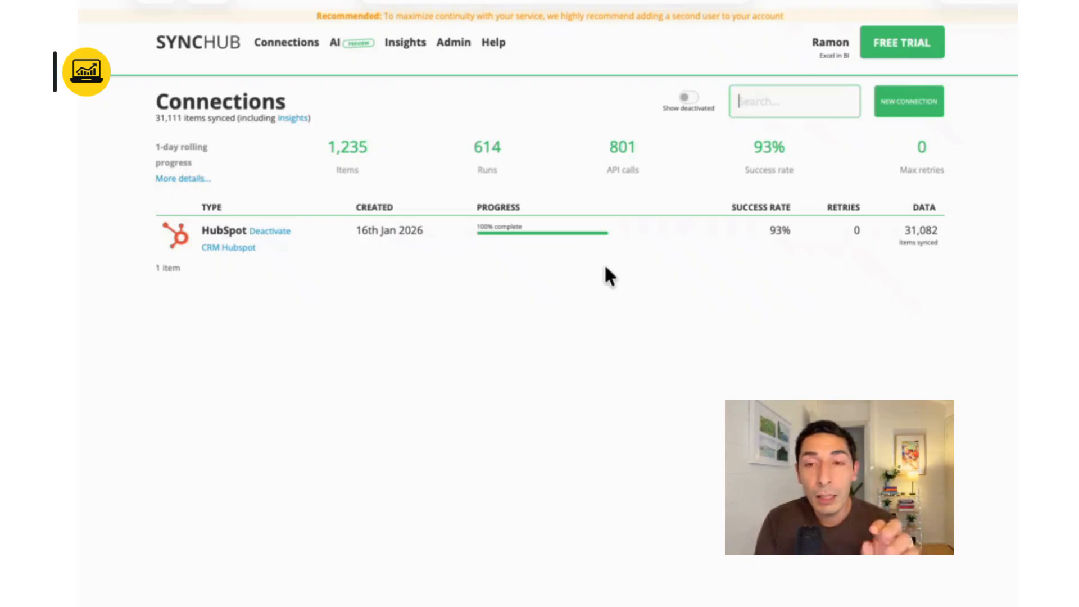
click(908, 103)
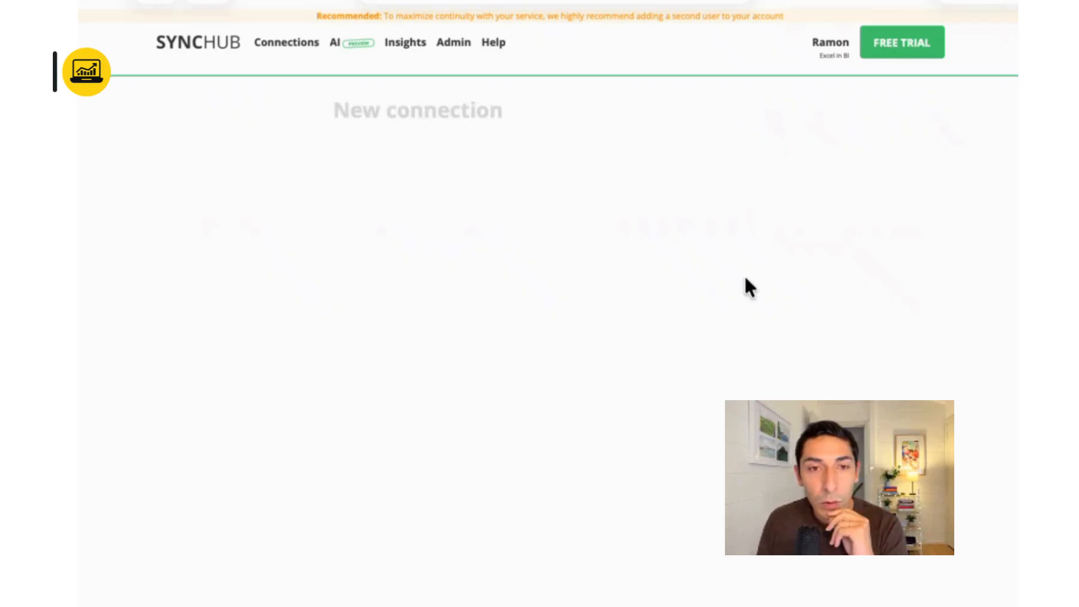
scroll(755, 315, down, 10)
scroll(759, 323, up, 4)
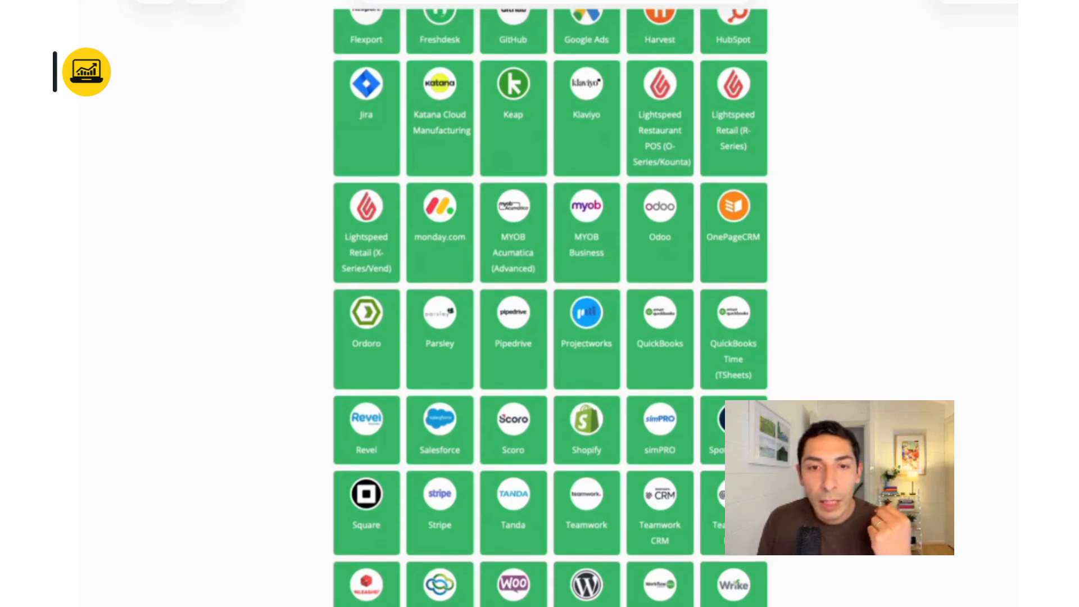
scroll(578, 261, up, 1)
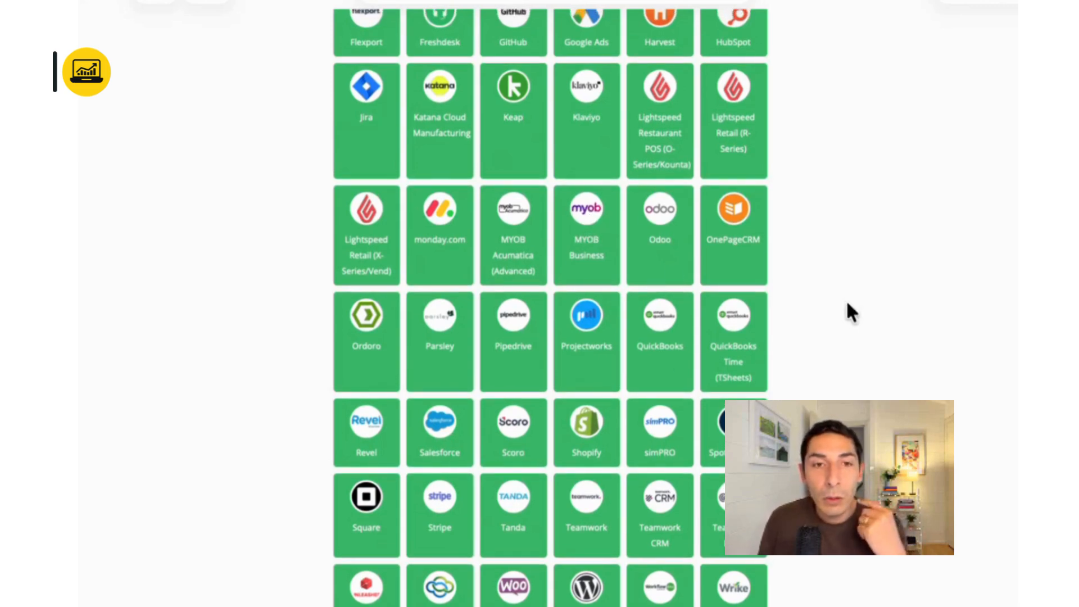
scroll(850, 312, down, 4)
scroll(849, 309, up, 4)
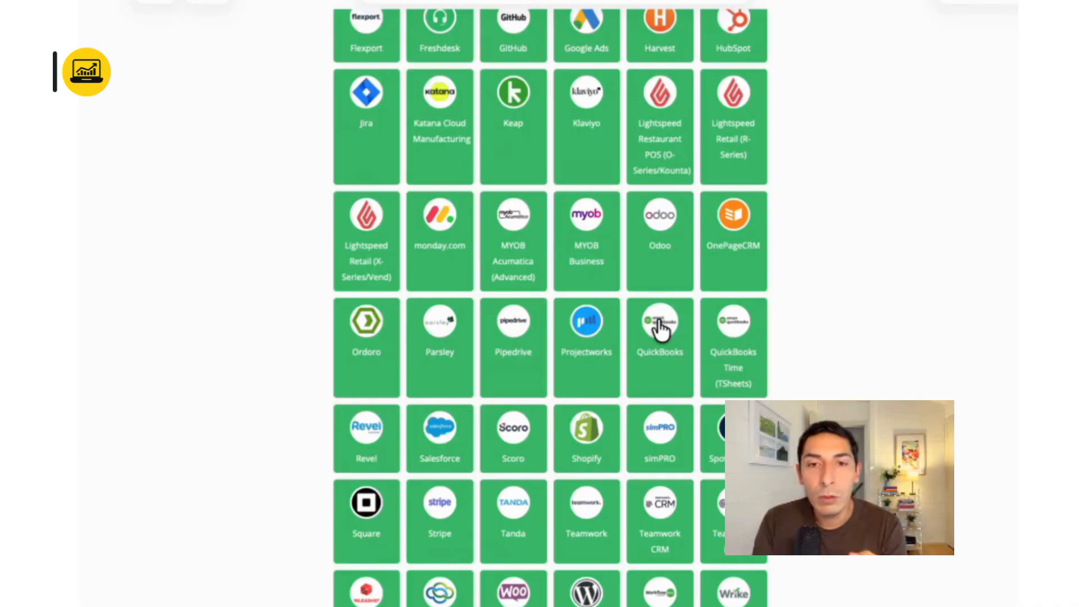
scroll(897, 372, up, 3)
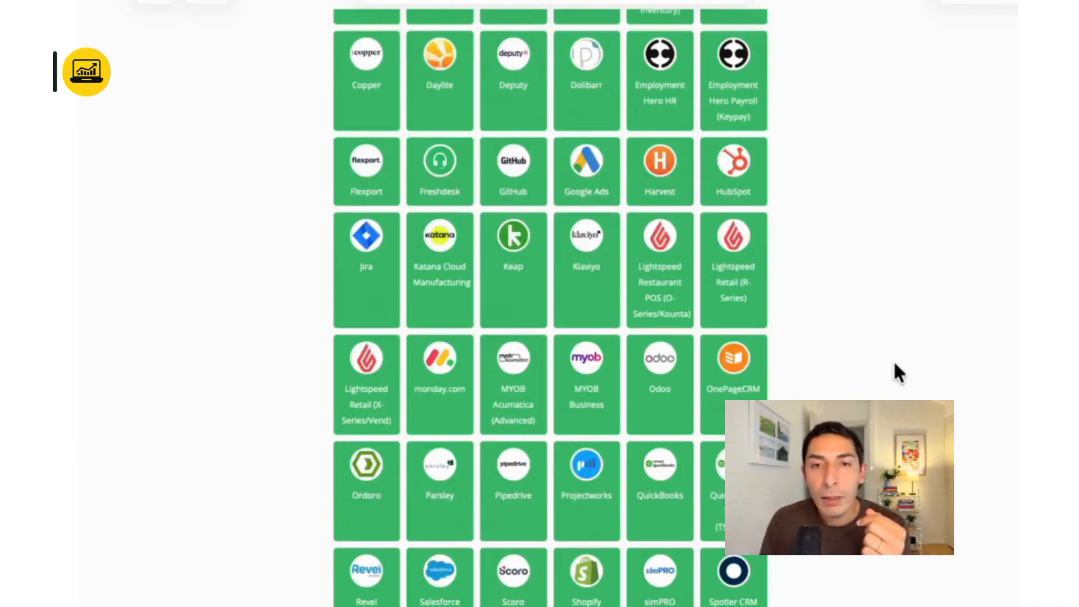
scroll(893, 366, up, 7)
scroll(848, 354, down, 7)
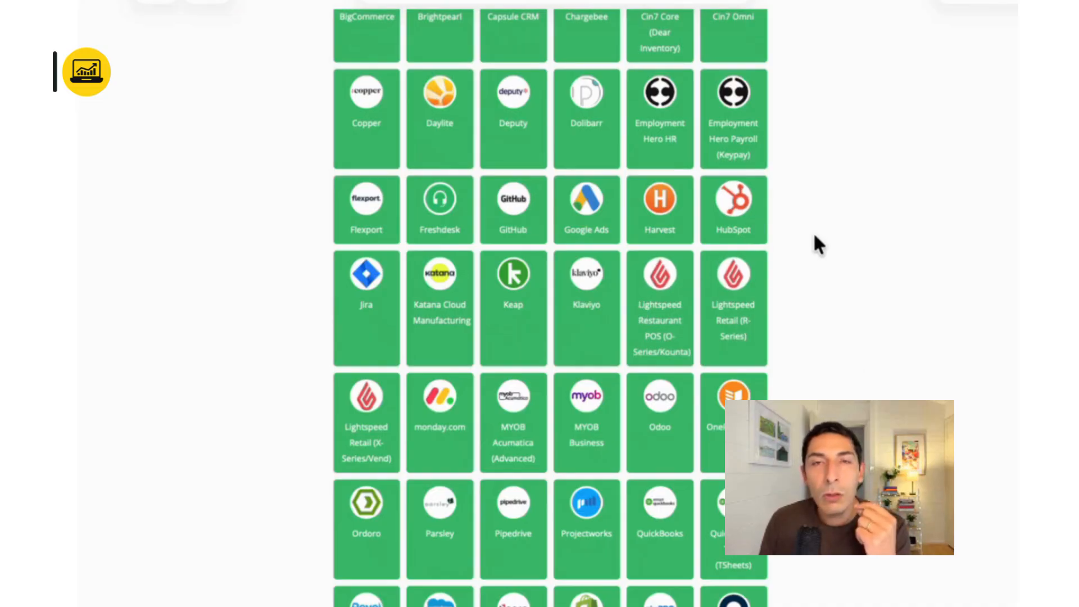
Open the HubSpot connection setup, go back to the platform list and look through it again
click(750, 214)
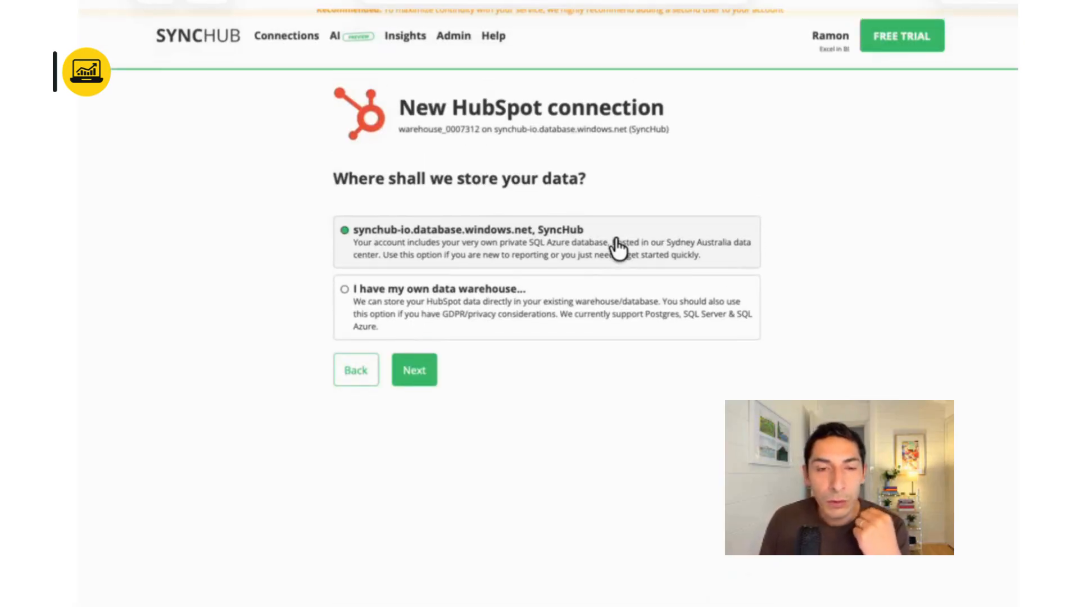
click(358, 382)
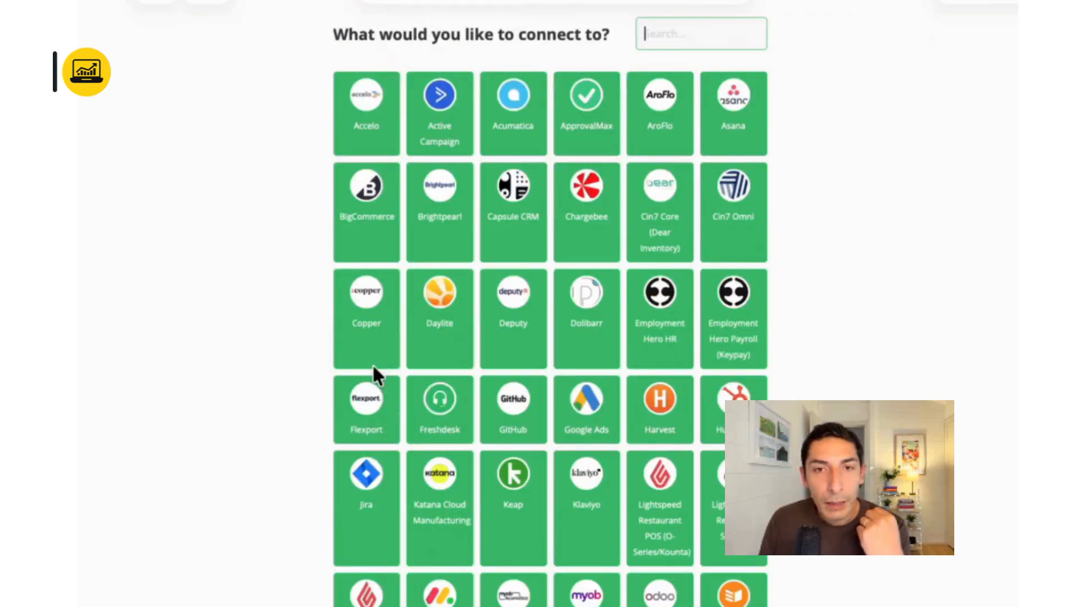
scroll(539, 281, down, 10)
scroll(567, 298, up, 10)
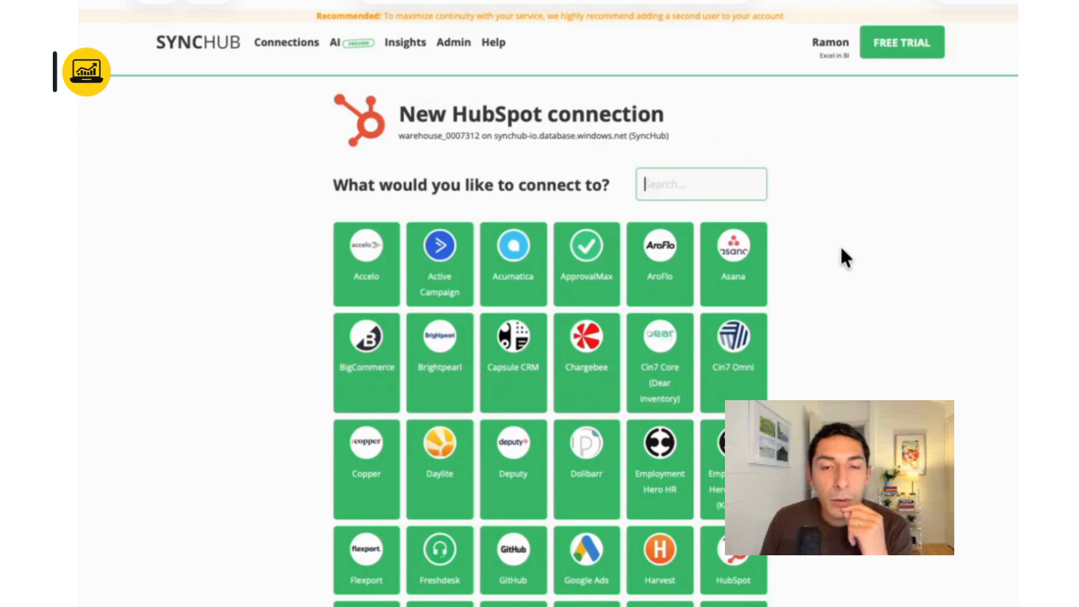
scroll(841, 250, down, 1)
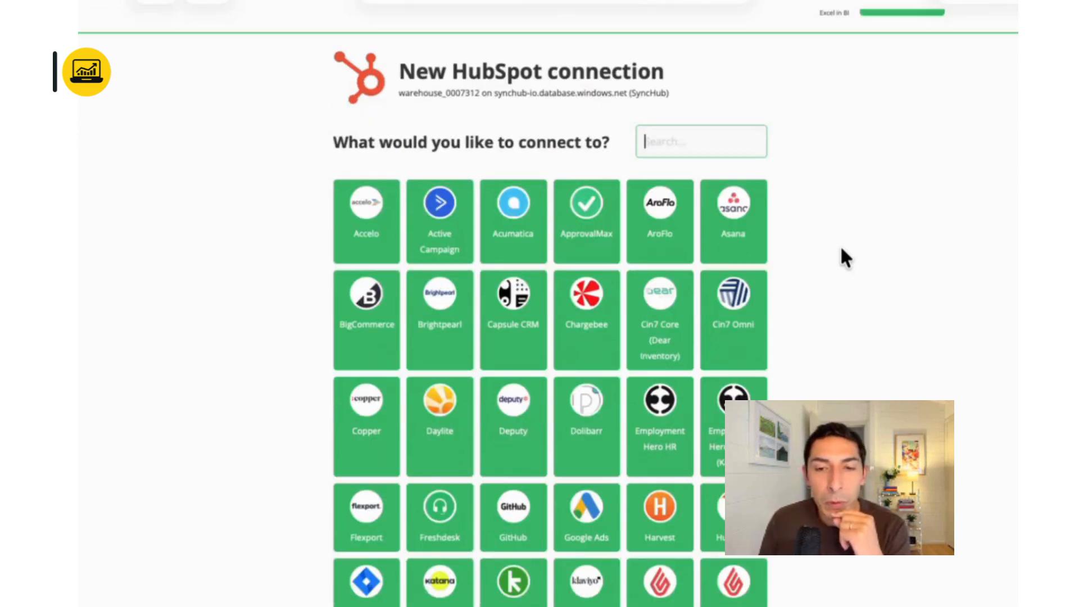
scroll(705, 265, down, 1)
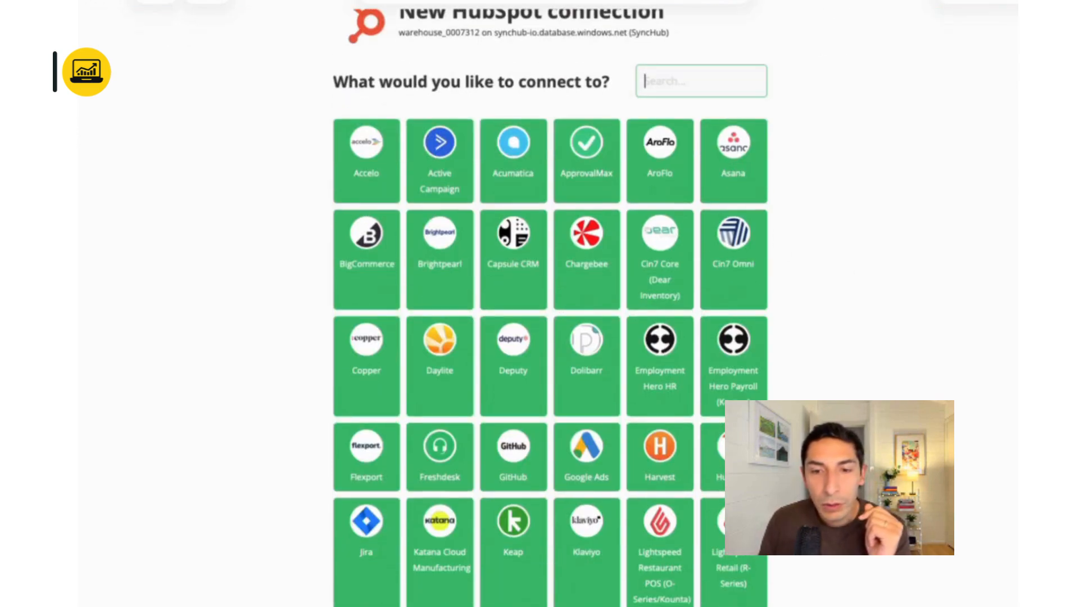
scroll(582, 239, down, 4)
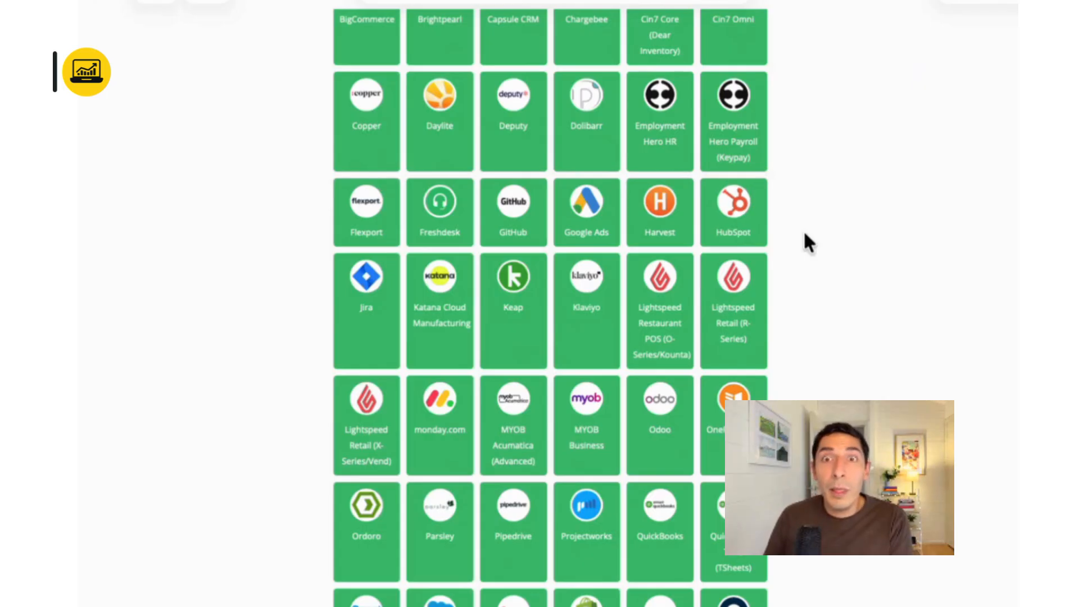
scroll(812, 241, up, 1)
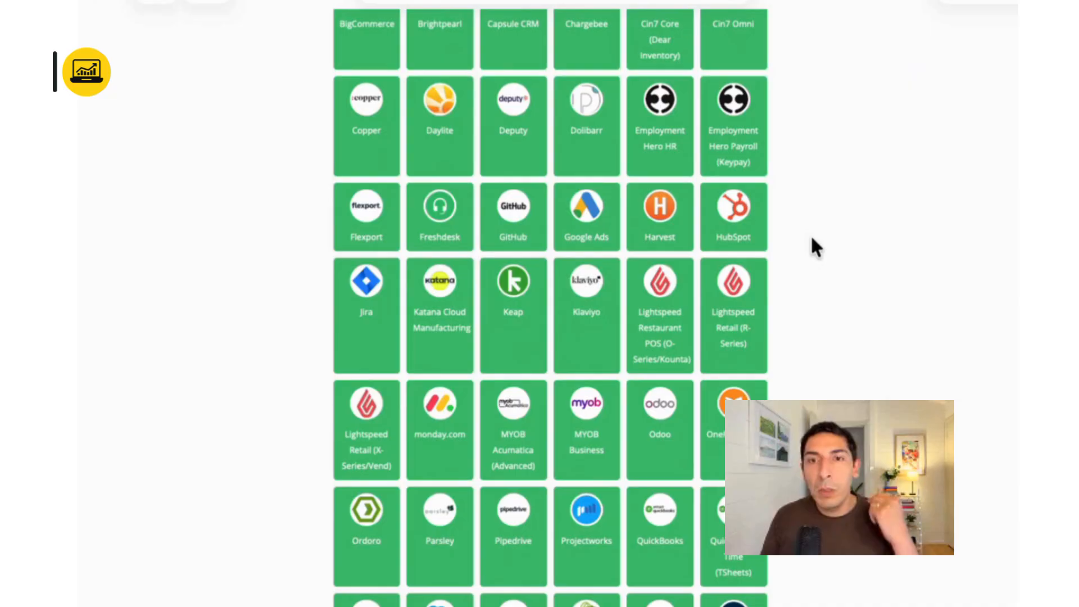
scroll(812, 237, down, 3)
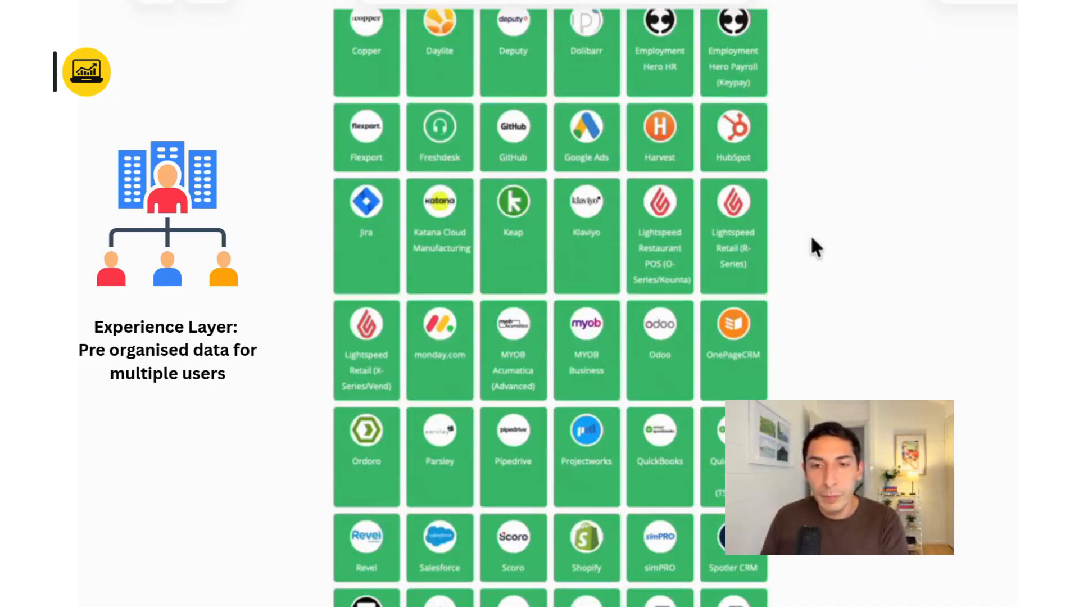
scroll(812, 238, up, 1)
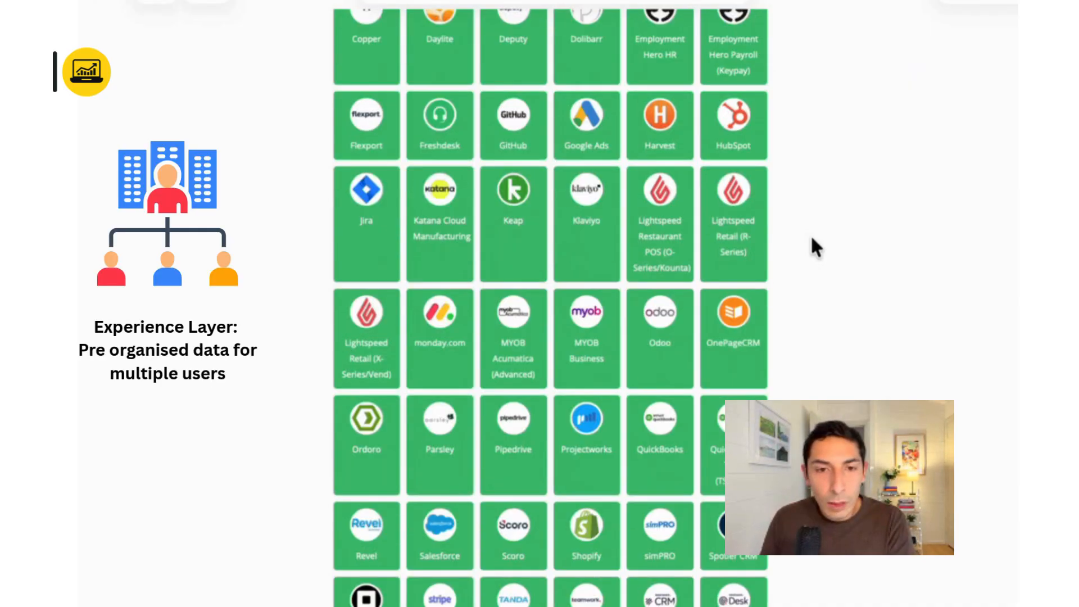
Choose HubSpot as the platform and store its data in the SyncHub-hosted synchub-io.database.windows.net database
click(730, 117)
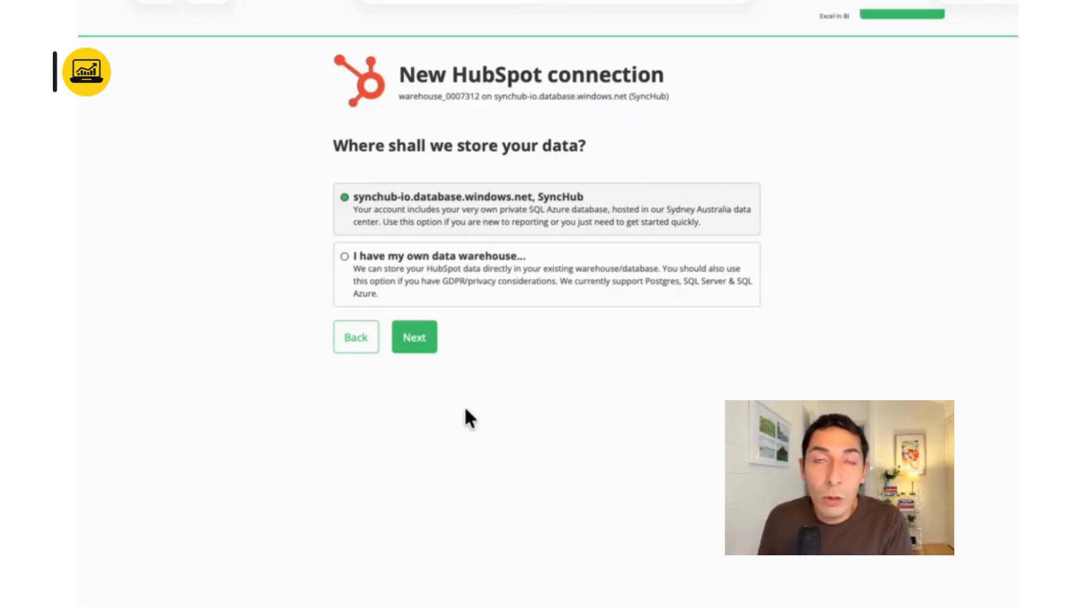
click(427, 345)
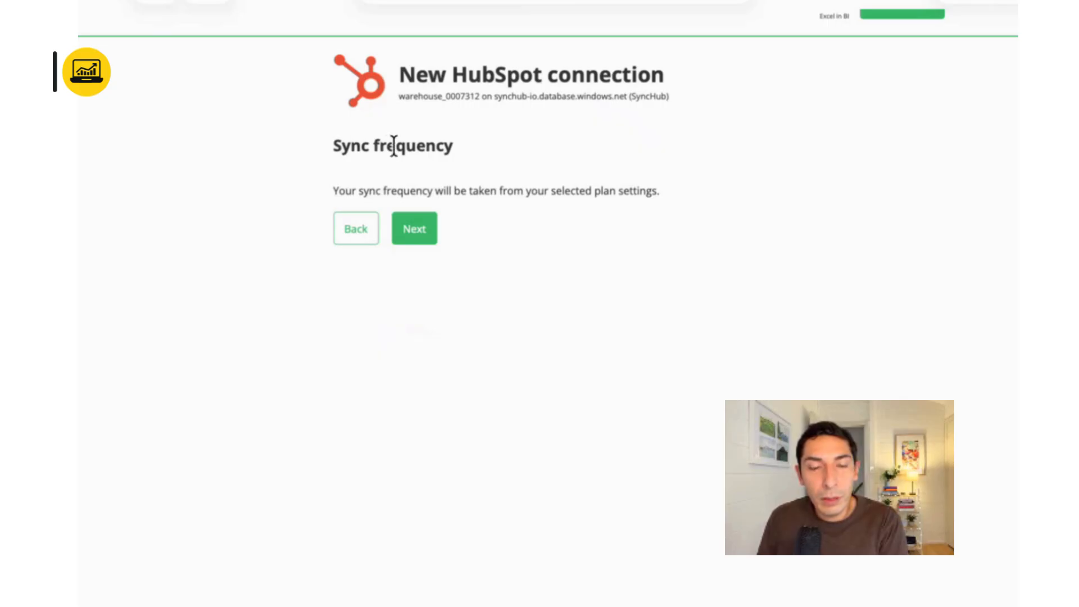
Accept the plan's sync frequency and use the recommended cache located in Sydney, Australia
click(421, 230)
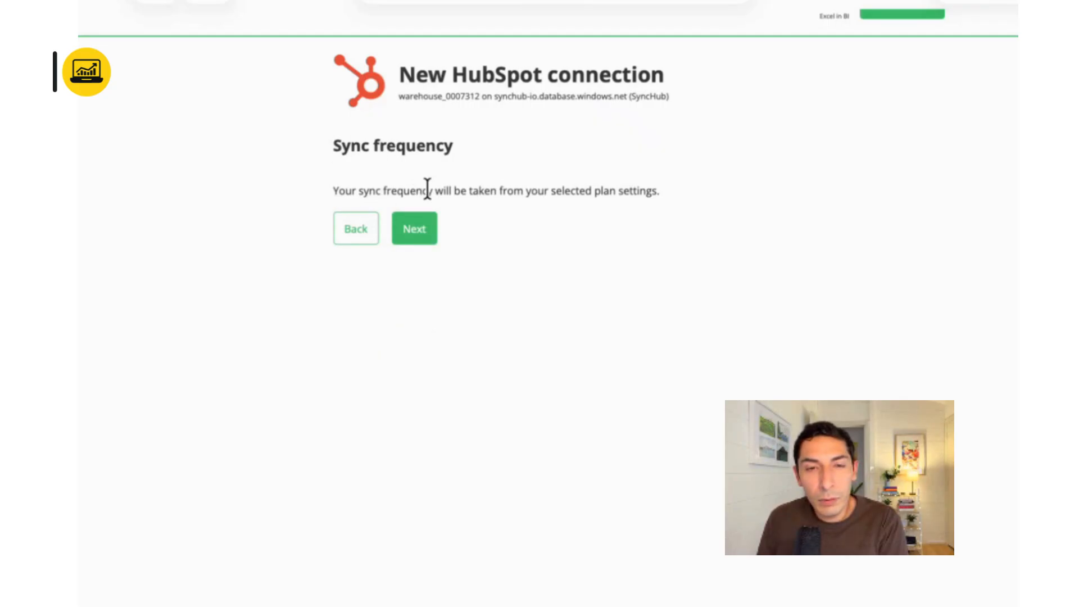
click(409, 230)
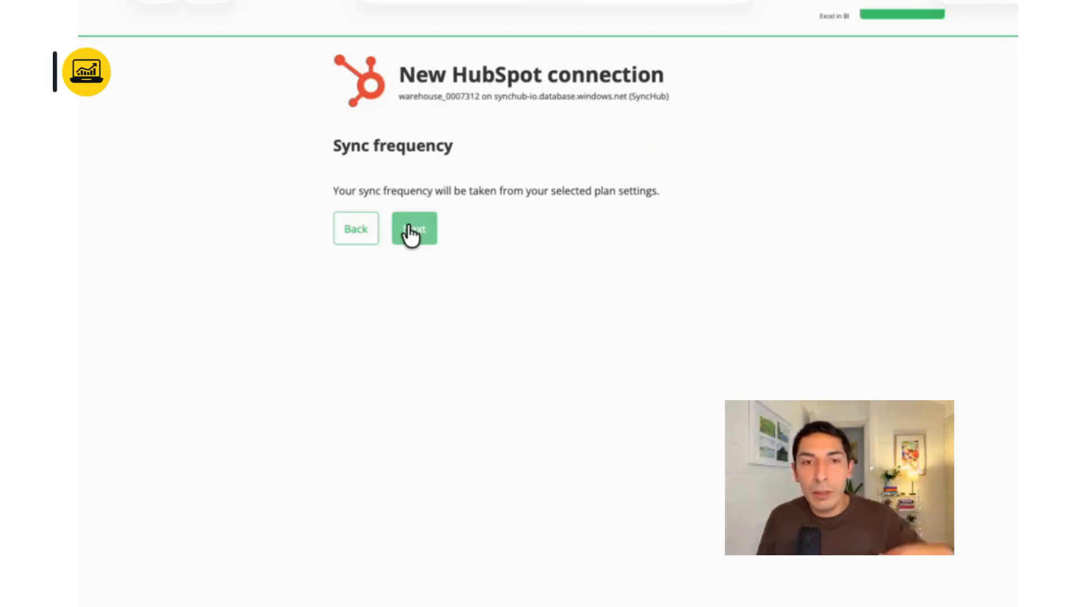
click(410, 231)
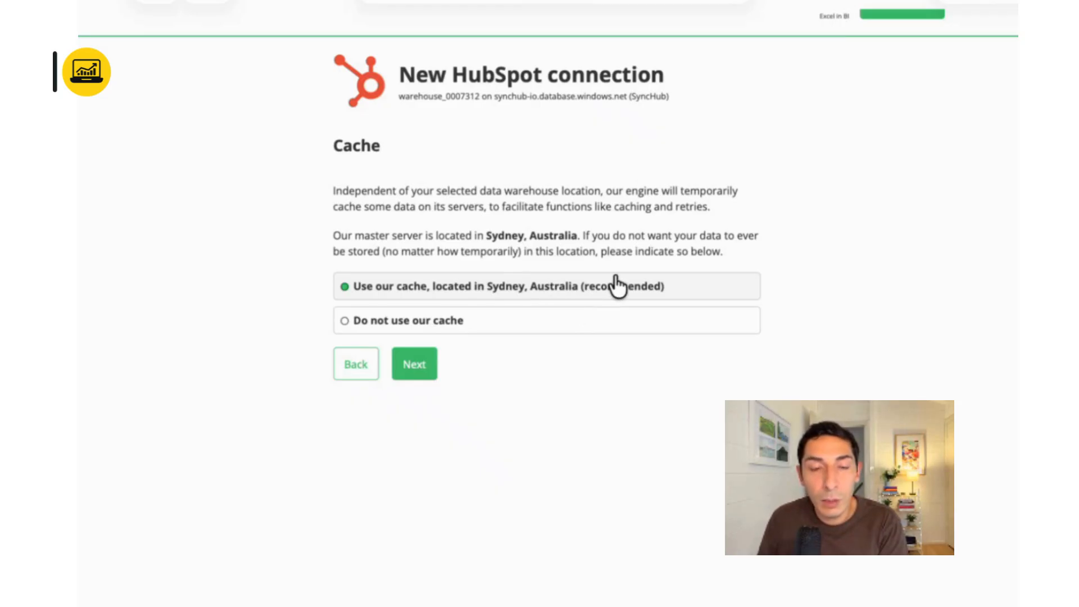
click(414, 373)
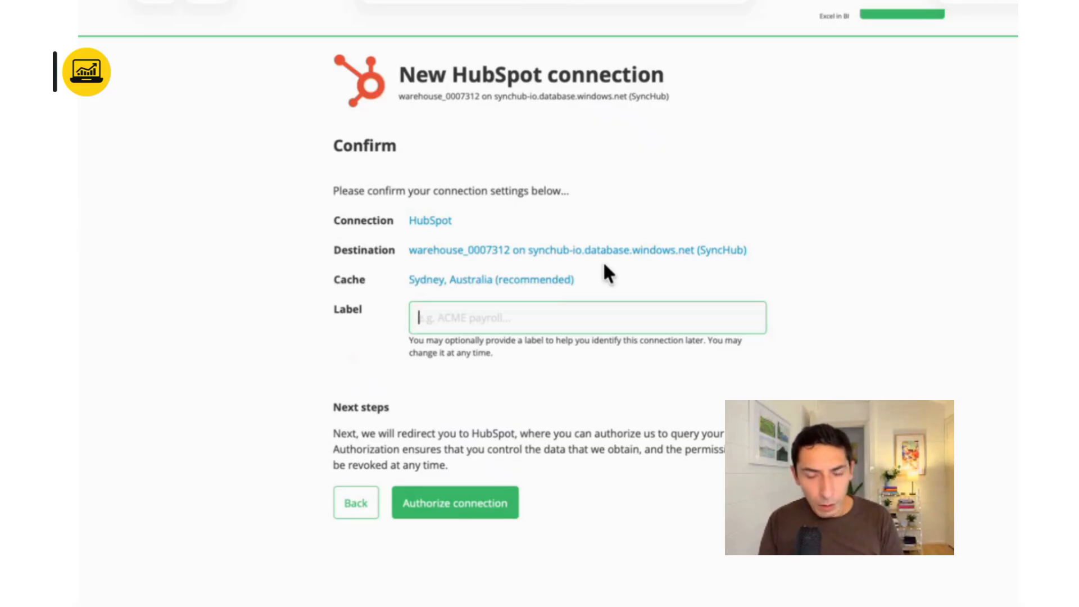
Label the new HubSpot connection "CRM Data Hubspot" and start its authorization
text(CRM Data )
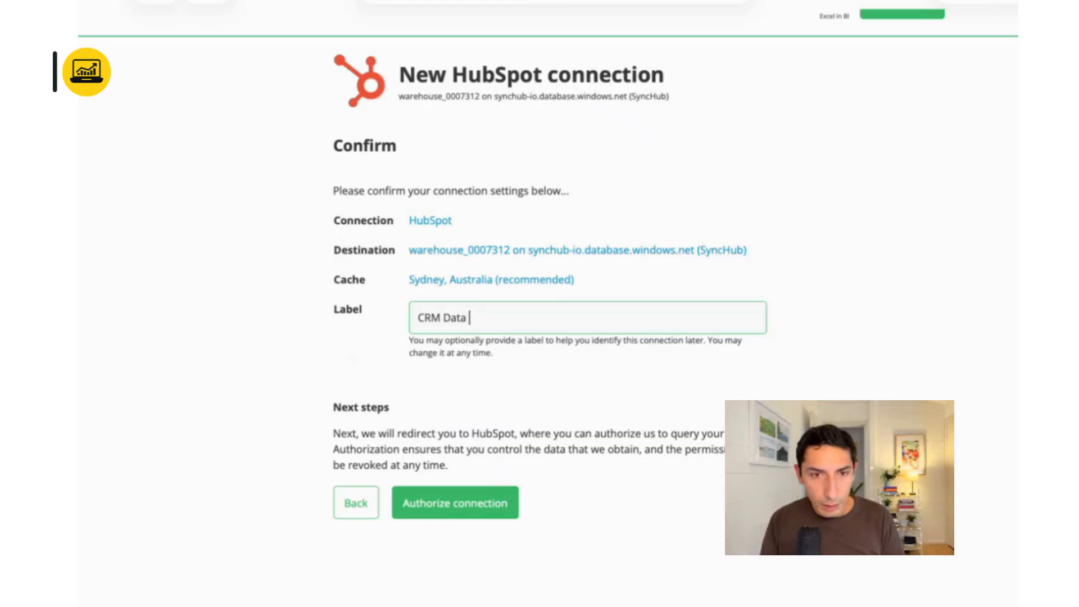
text(Hubspot)
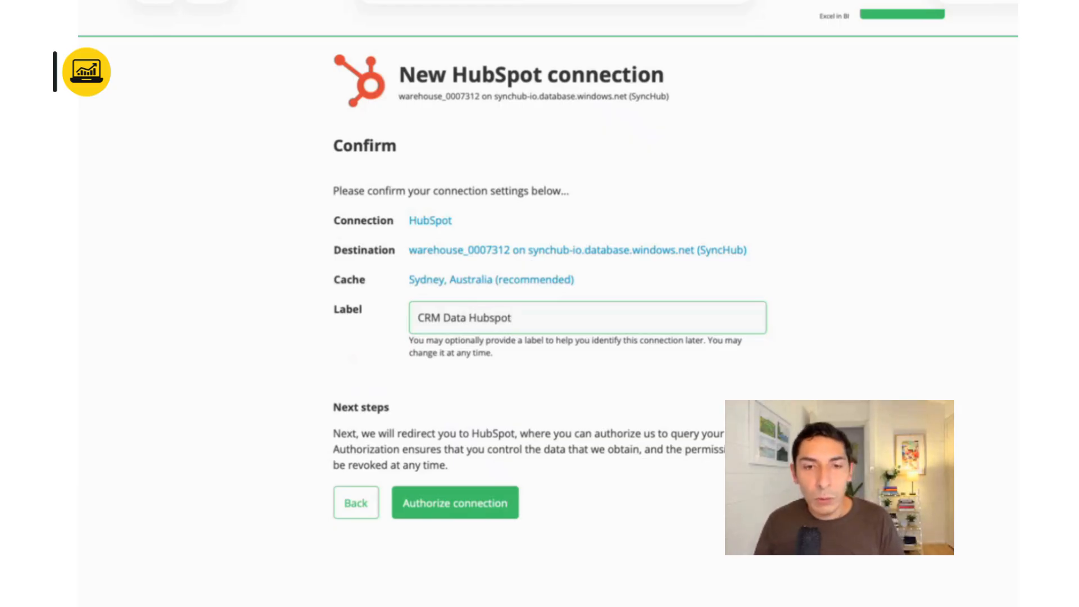
click(475, 502)
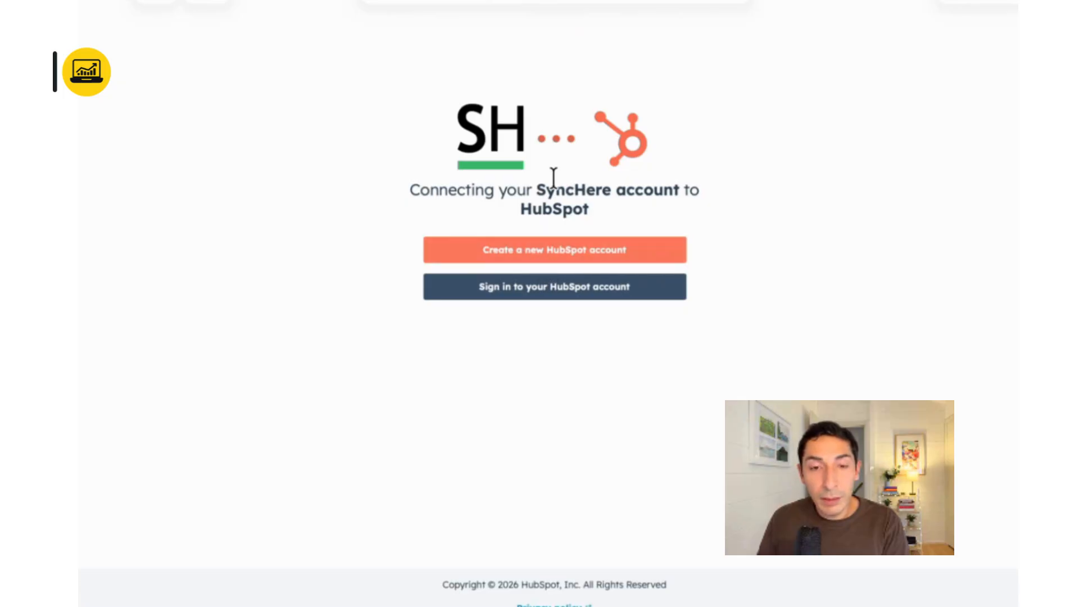
Sign in to the existing HubSpot account with the saved passkey and choose the Excelinbi account for the connection
click(538, 294)
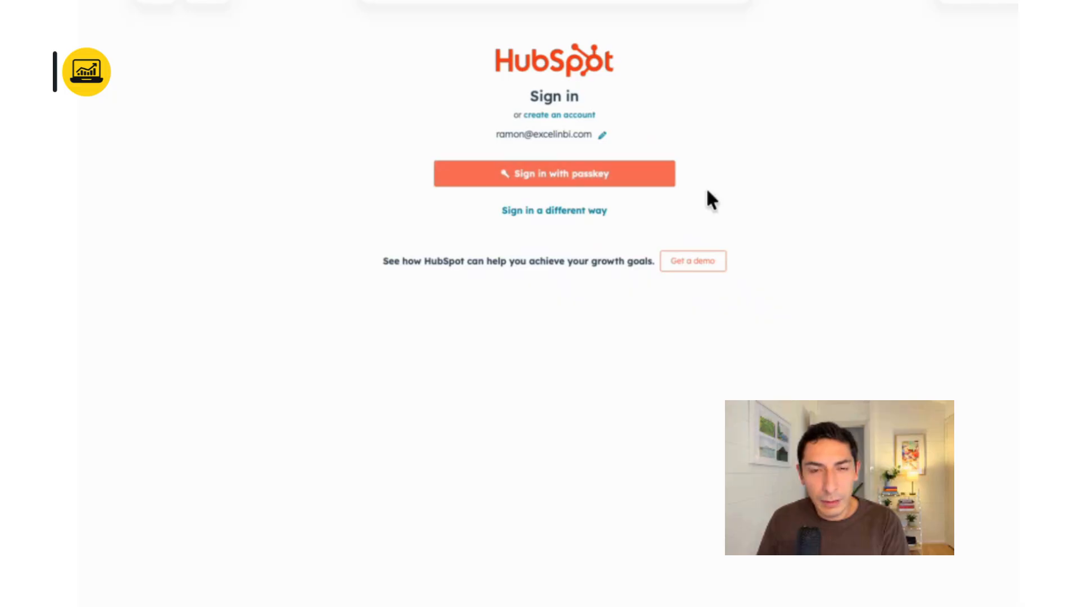
click(637, 182)
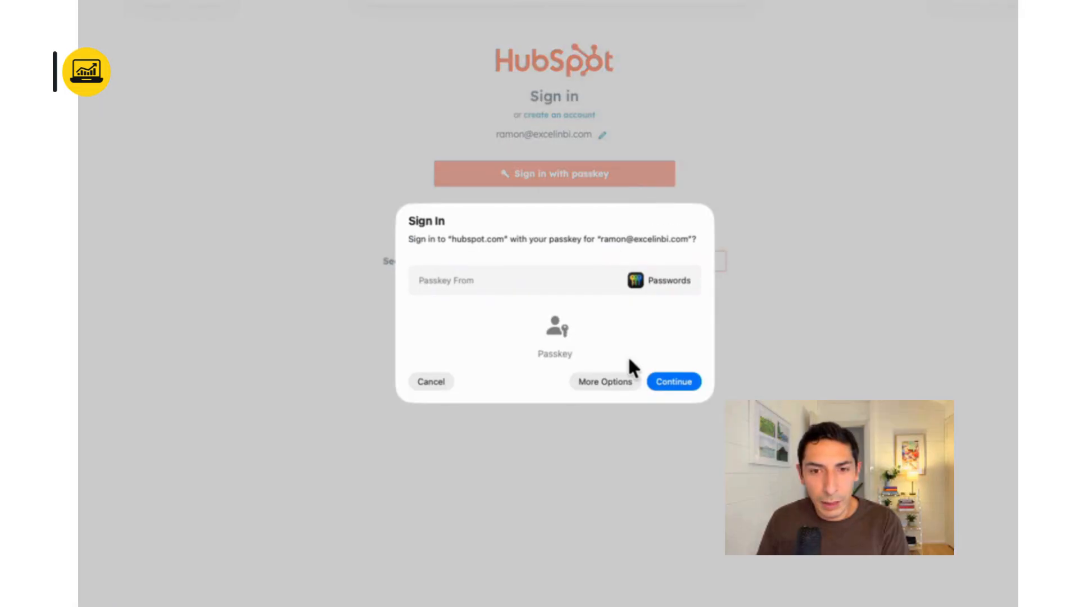
click(671, 382)
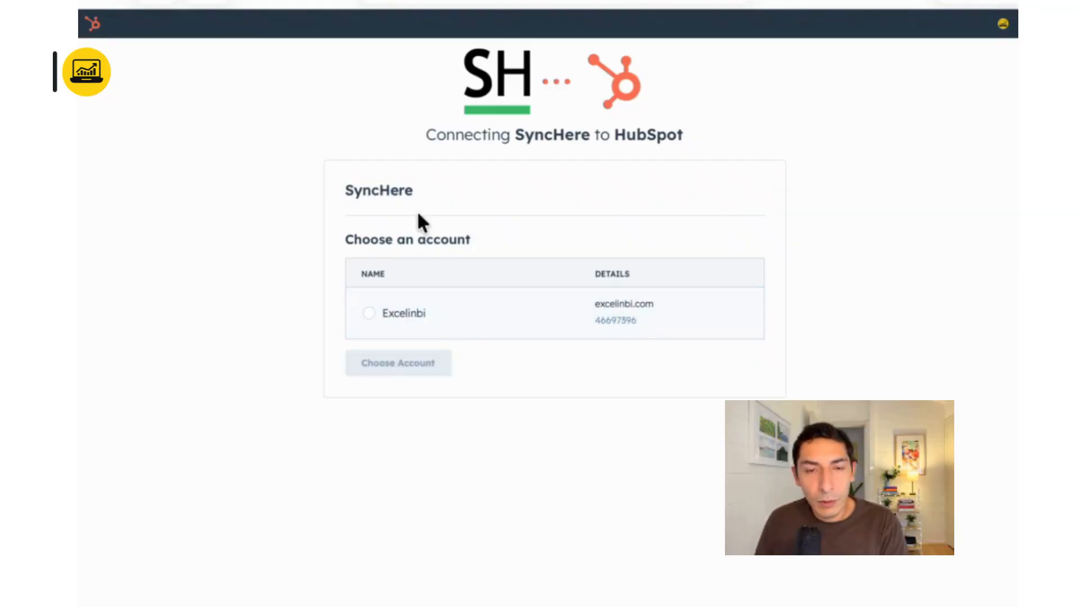
click(422, 324)
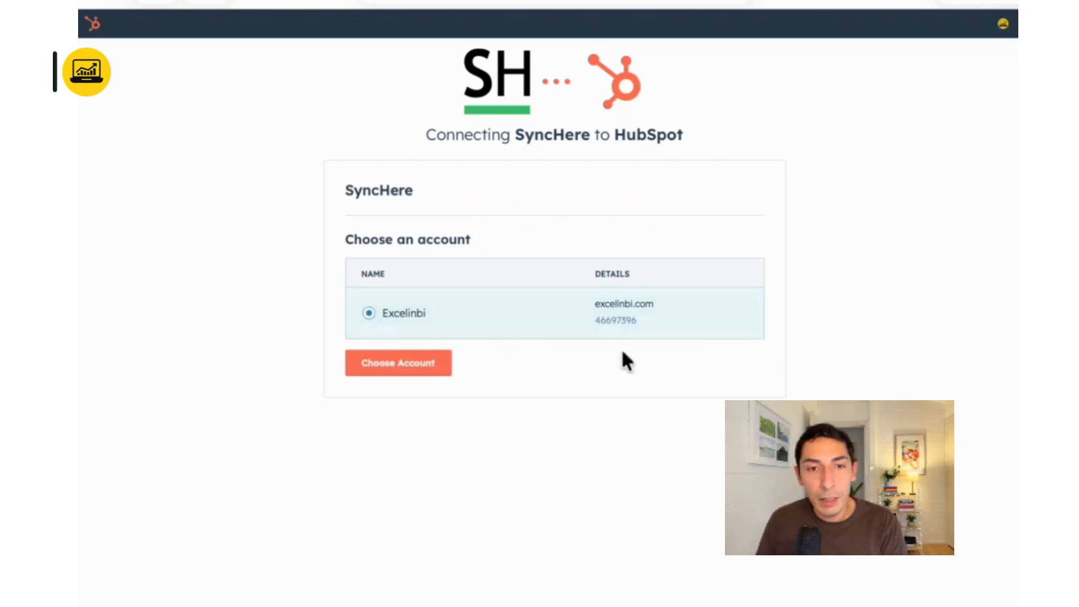
click(428, 366)
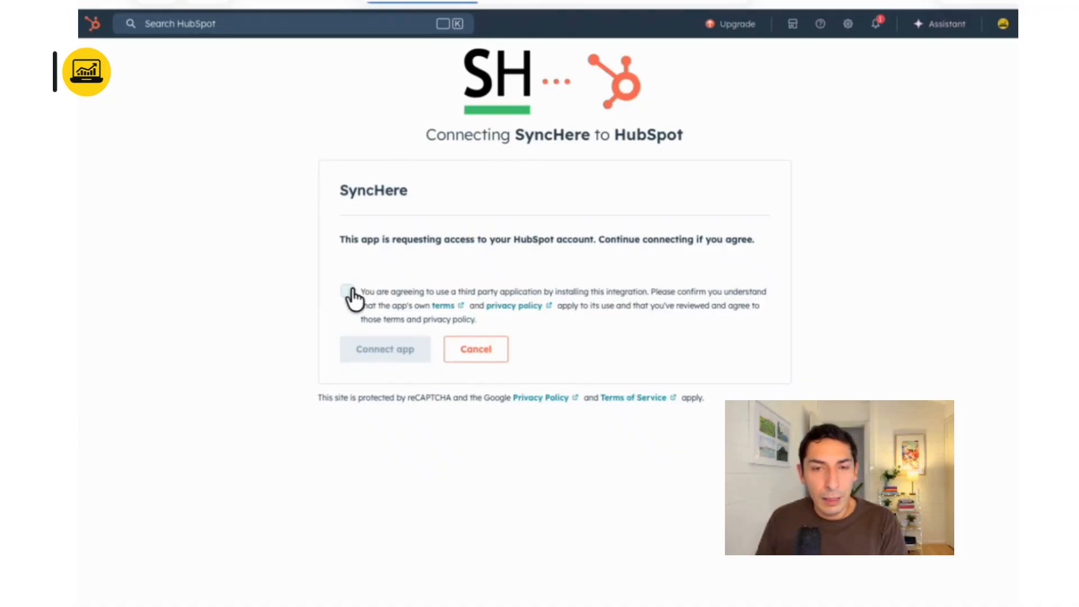
Agree to the third-party app's terms and privacy policy and connect SyncHere to HubSpot
click(399, 290)
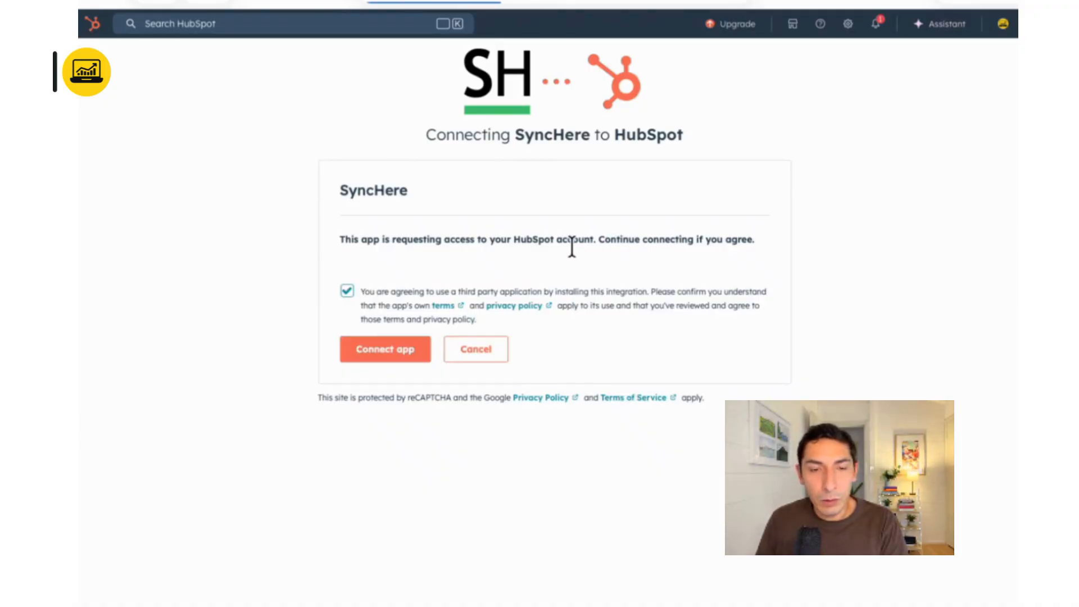
click(367, 352)
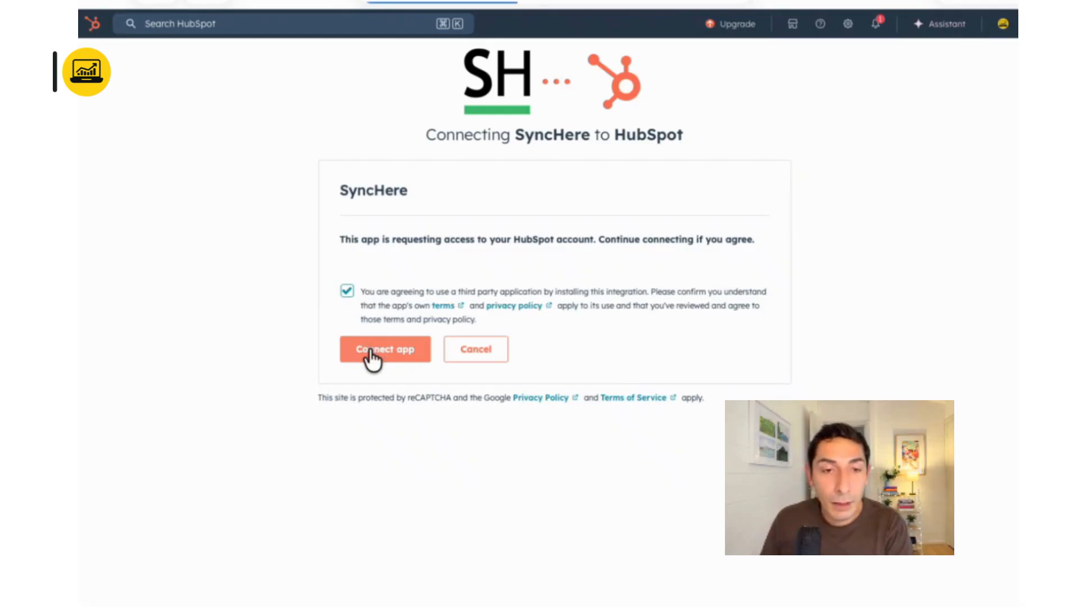
click(387, 352)
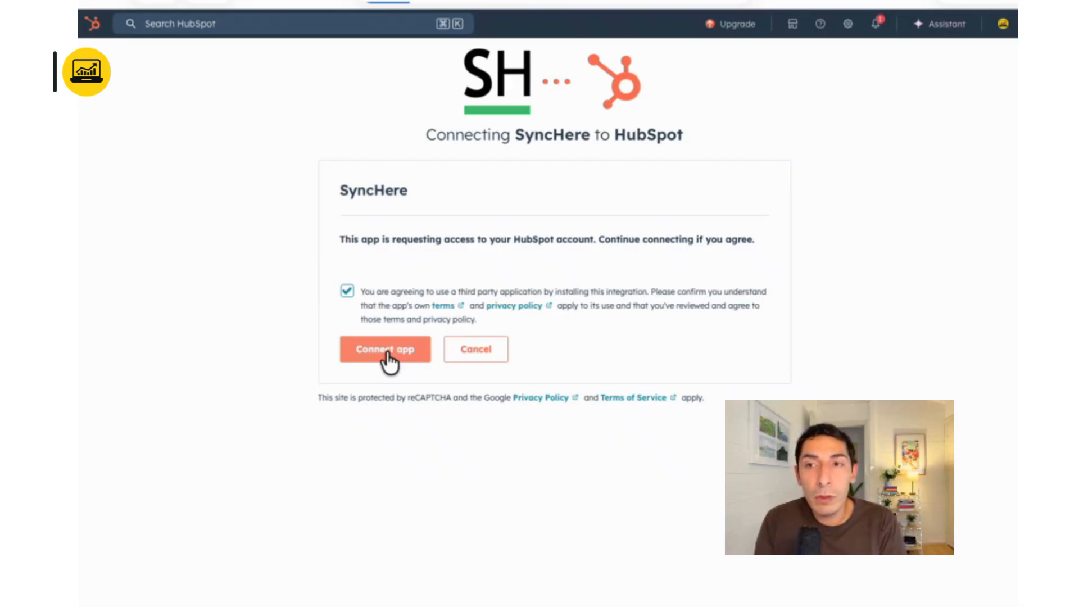
click(387, 352)
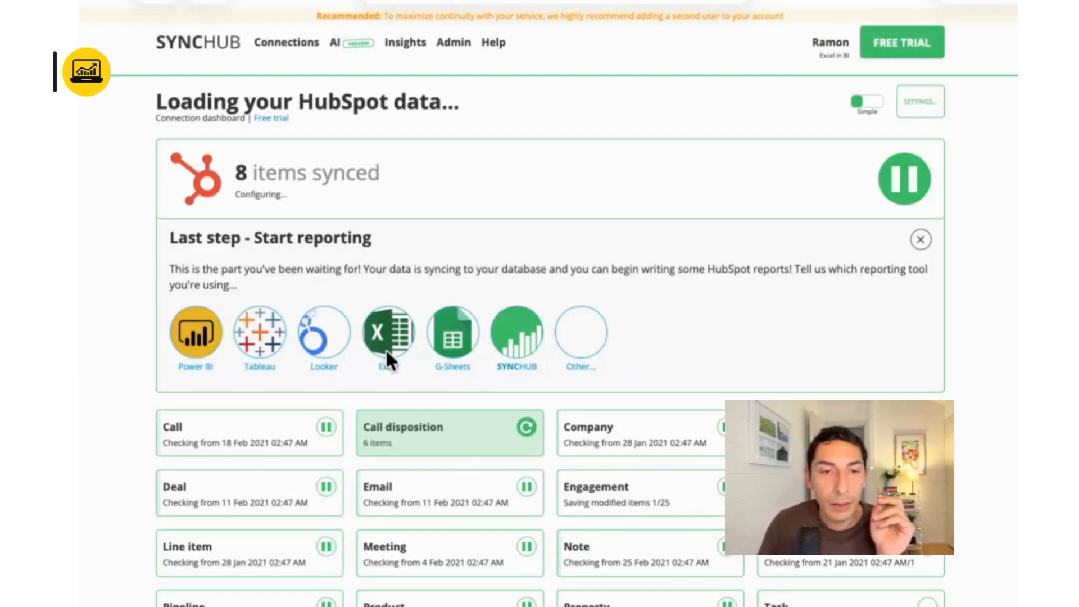
Look over the new HubSpot connection's dashboard, checking the sync progress of its endpoints and the available reporting tools
scroll(834, 371, down, 1)
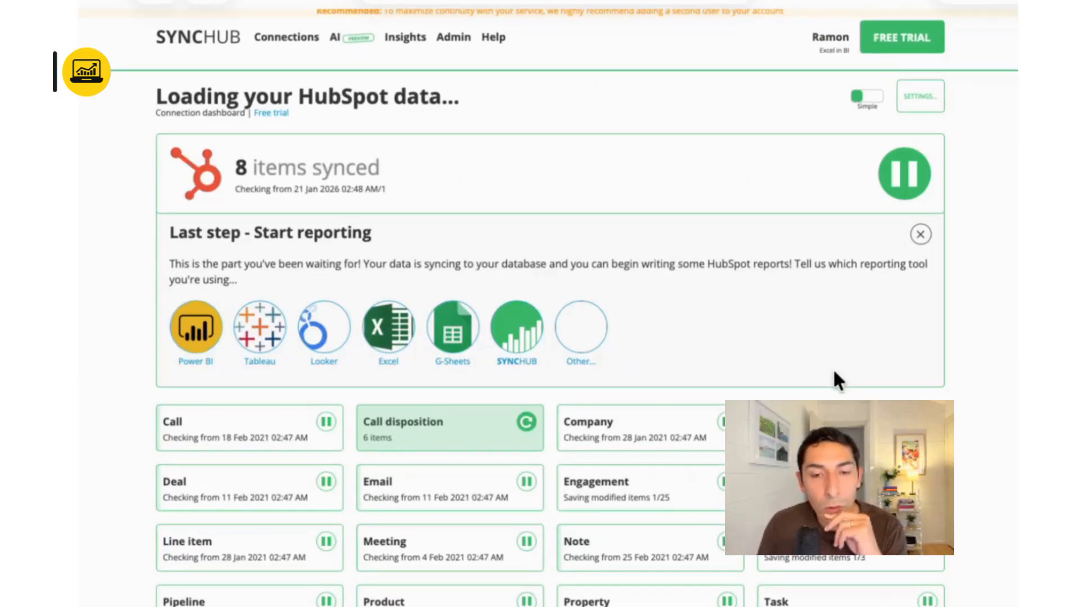
scroll(833, 371, down, 5)
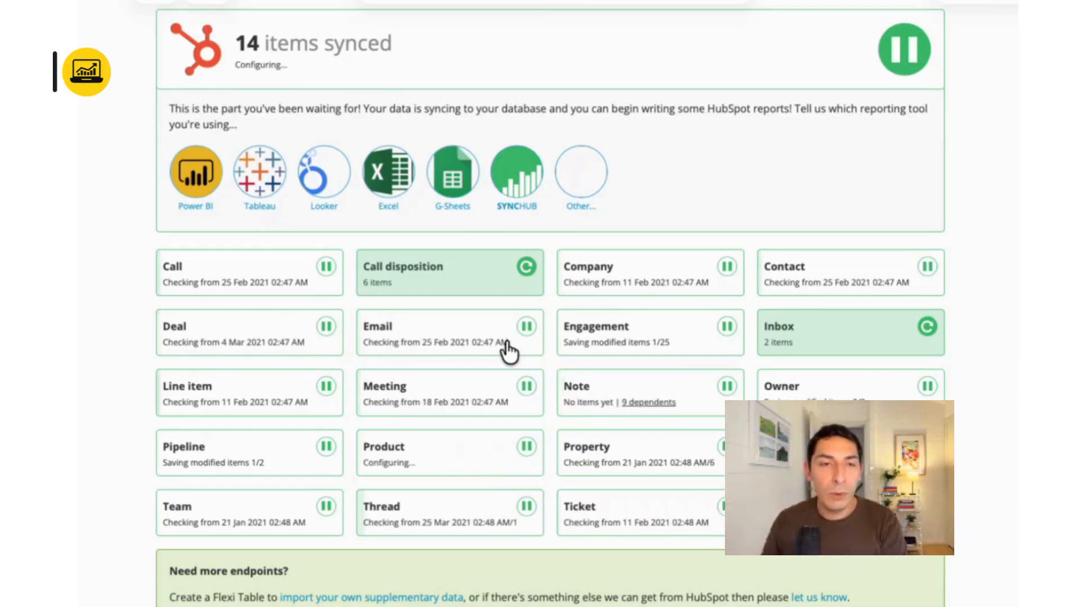
scroll(572, 218, up, 2)
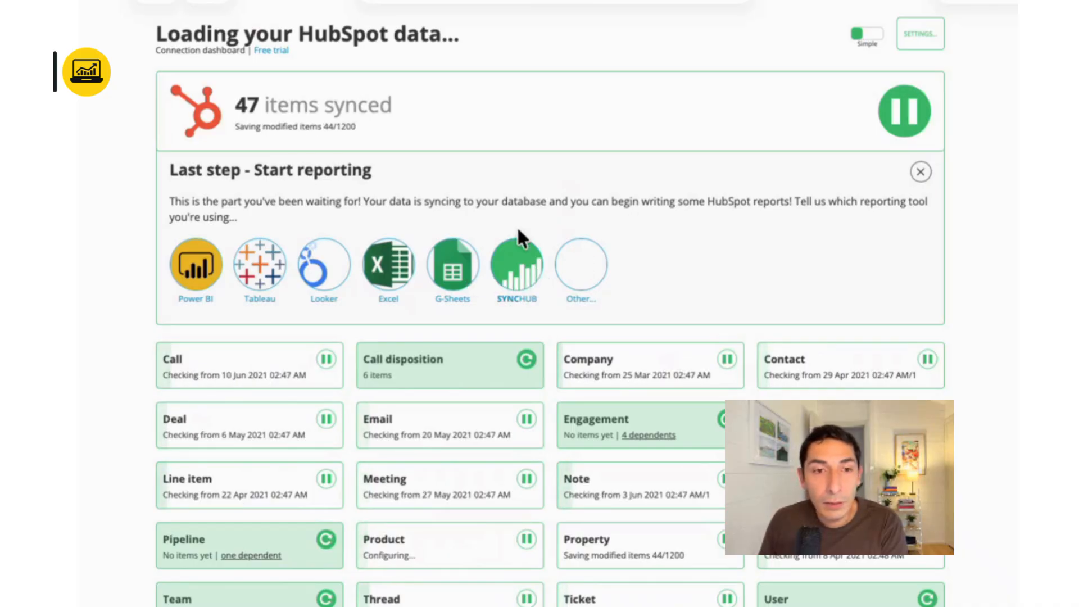
scroll(627, 292, down, 2)
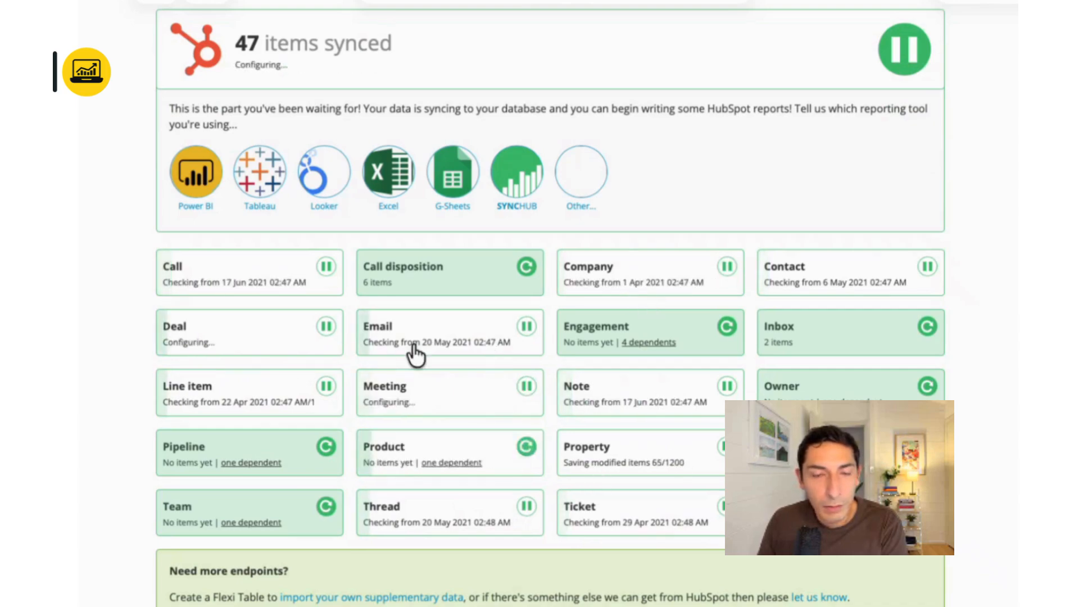
scroll(603, 490, up, 2)
scroll(603, 490, up, 2)
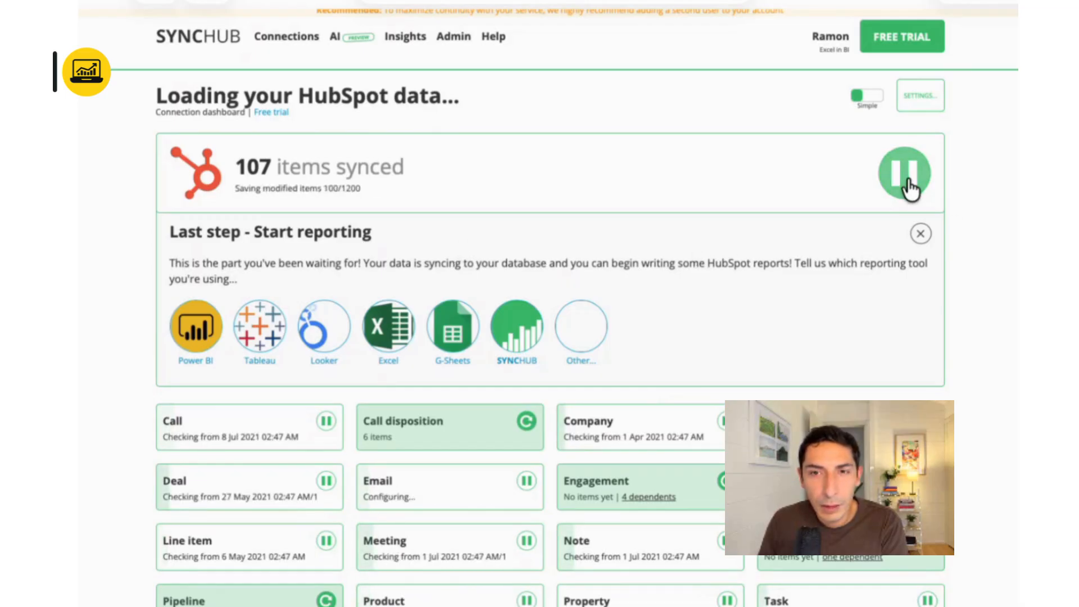
Open the existing CRM Hubspot connection from the connections list and review its synced endpoints and available upgrades
click(281, 44)
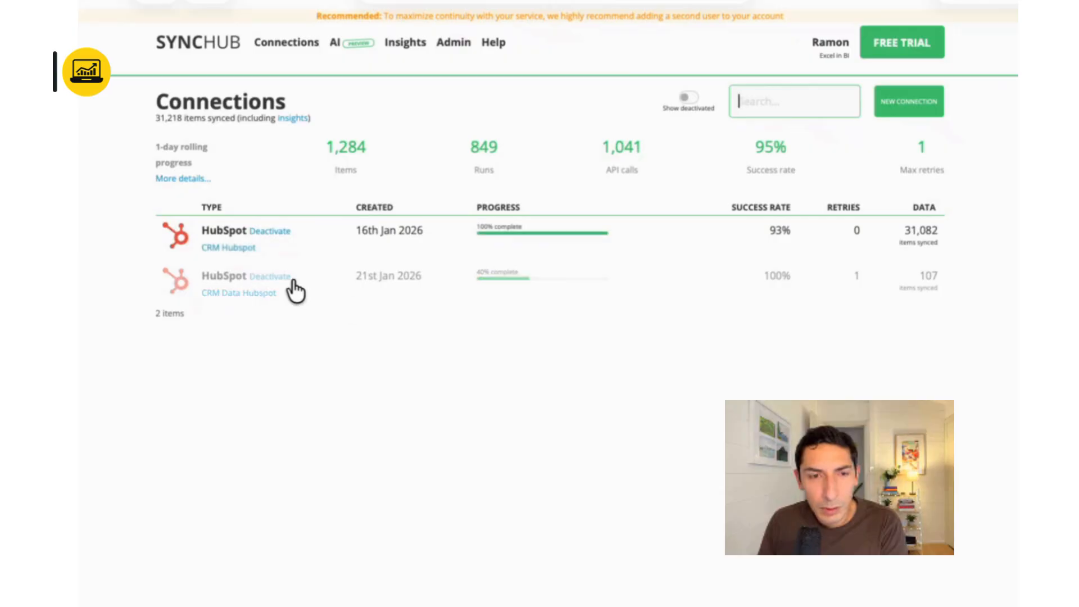
click(320, 298)
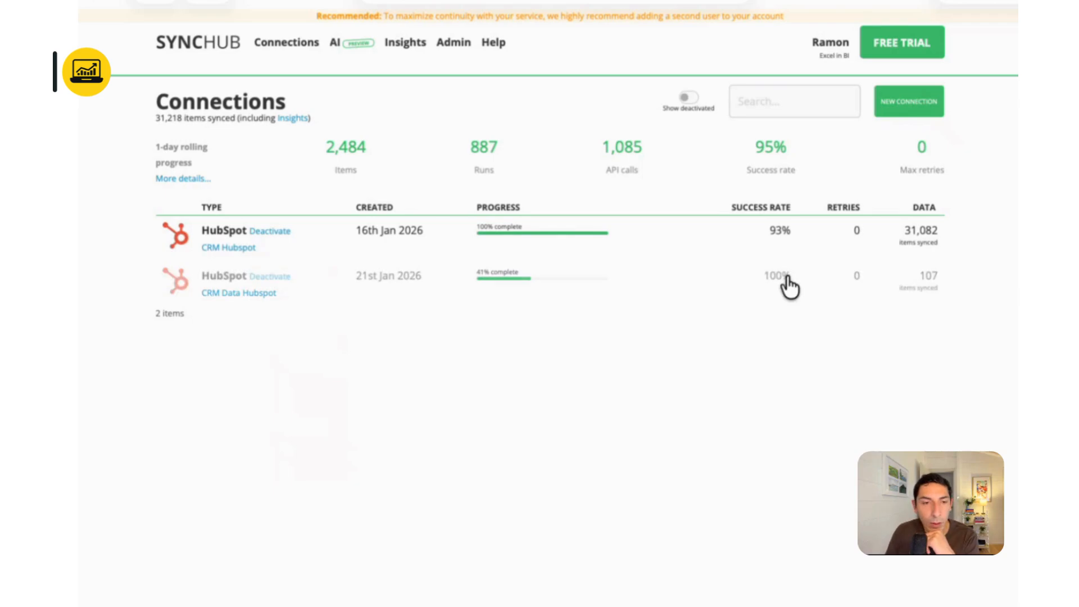
click(392, 242)
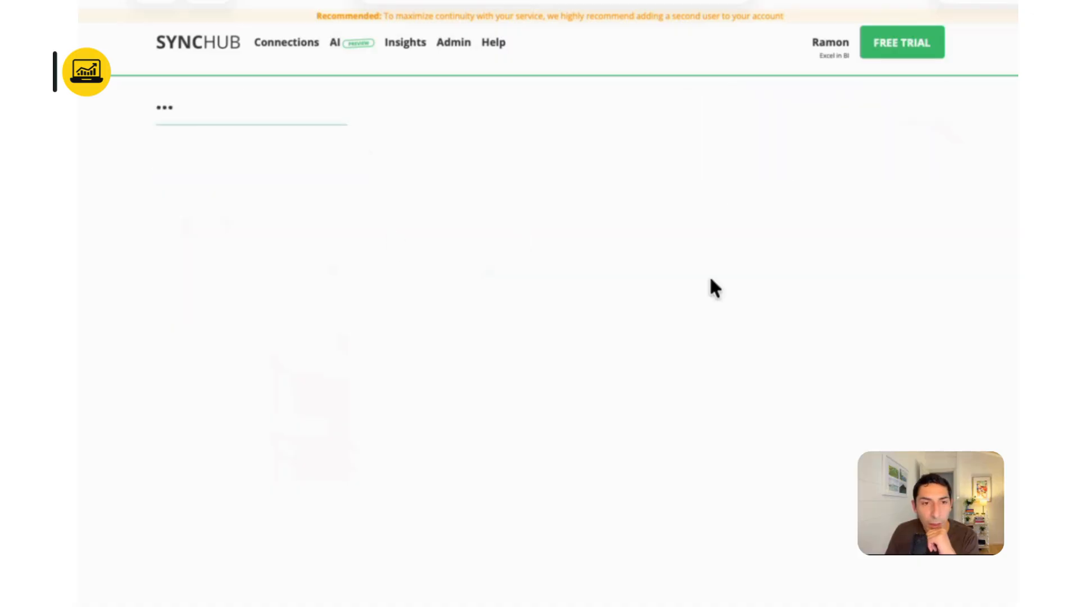
scroll(753, 318, down, 3)
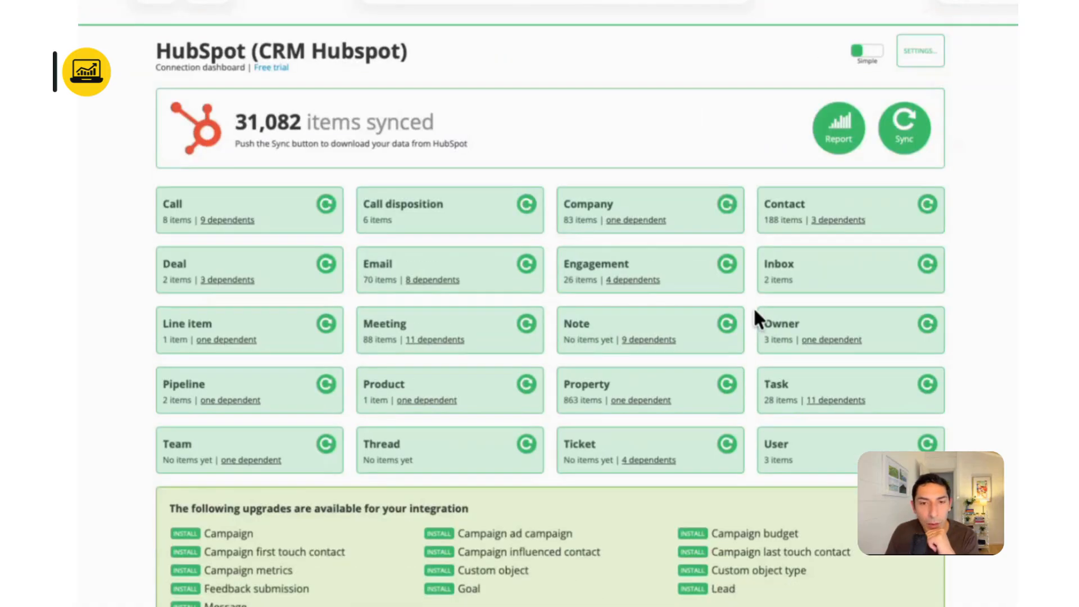
scroll(777, 409, down, 1)
scroll(778, 409, up, 3)
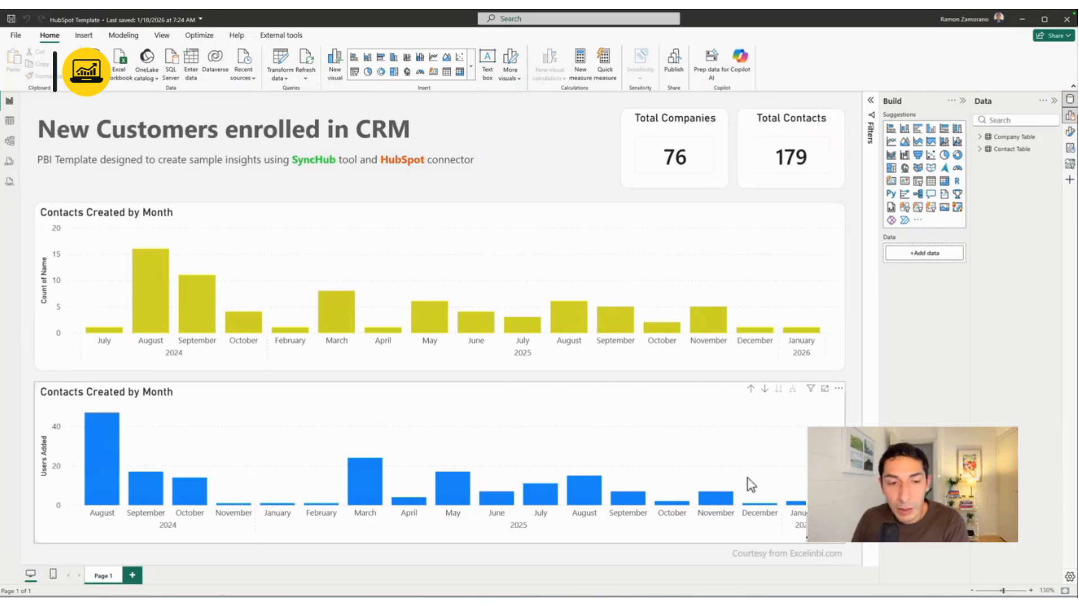
In Power BI Desktop, open the HubSpot Template's Power Query editor and examine the SERVER, DATABASE and SCHEMA parameters
mouse_move(100, 467)
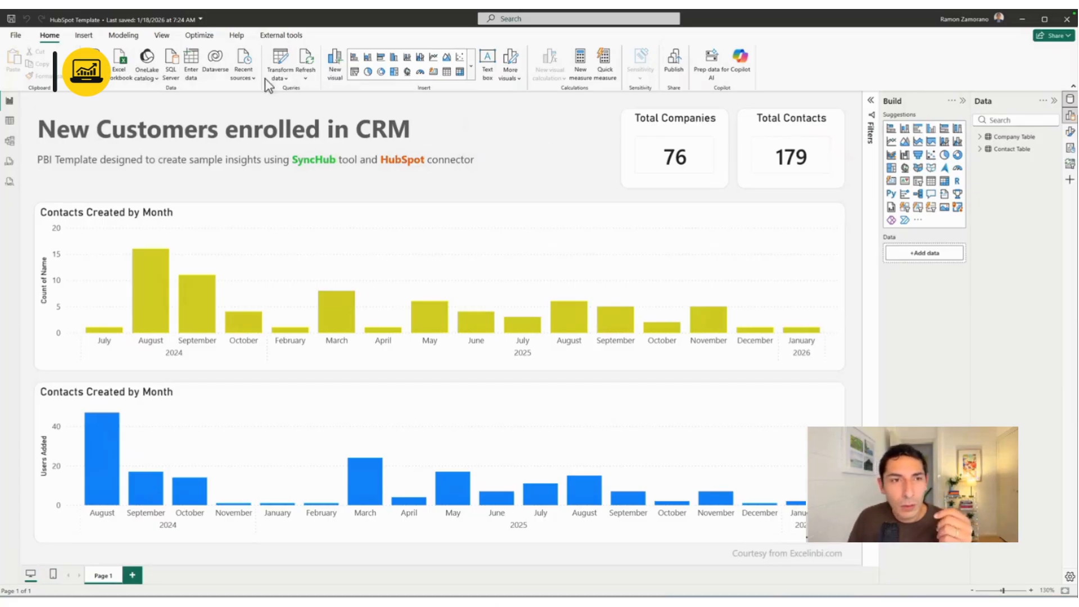
click(279, 67)
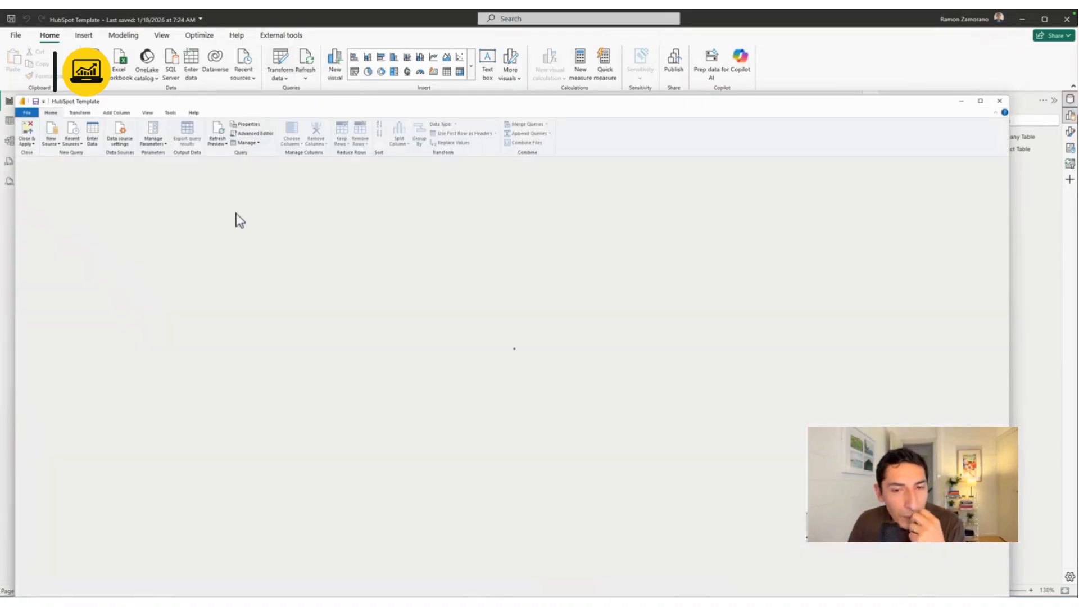
click(85, 197)
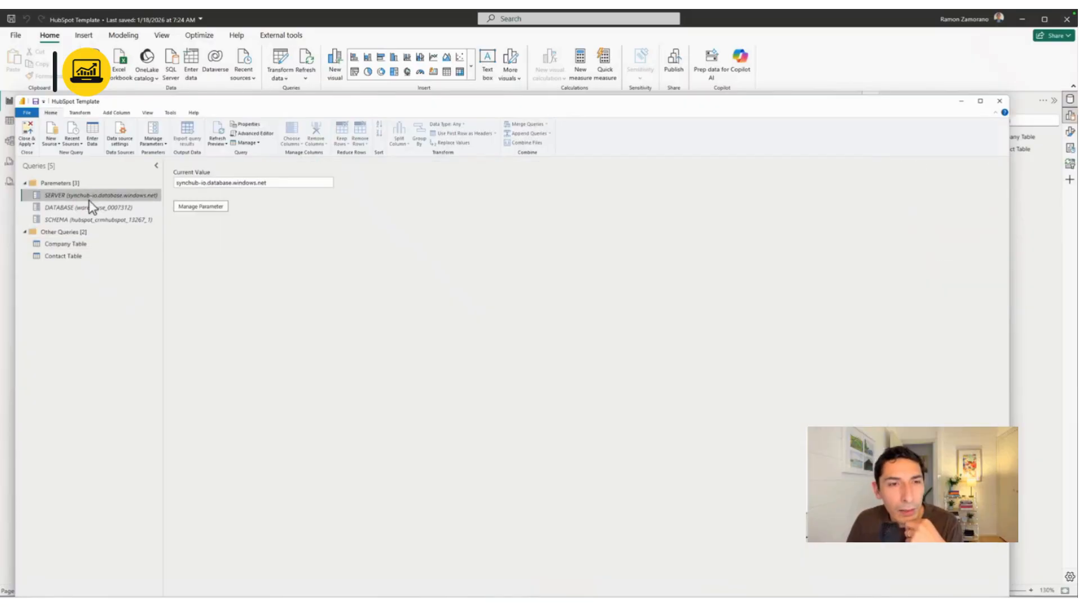
click(104, 205)
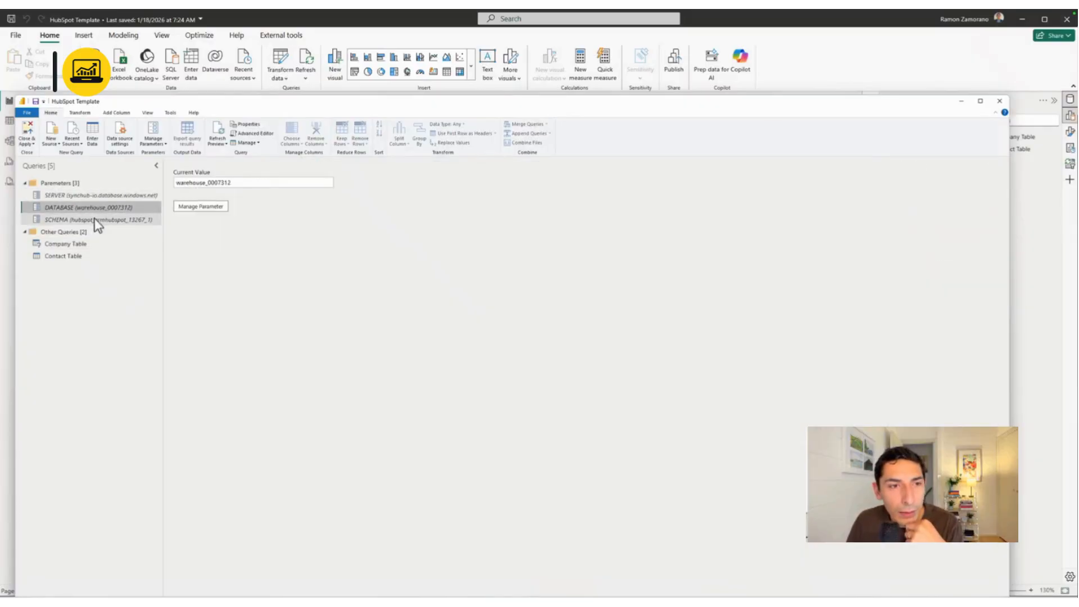
click(95, 219)
click(101, 196)
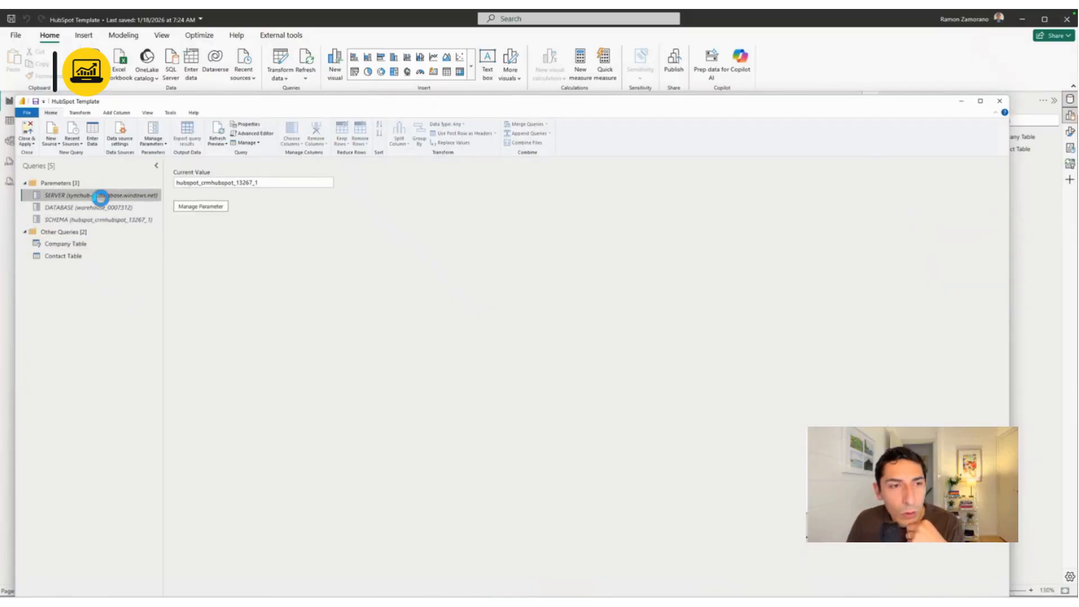
click(100, 206)
click(99, 219)
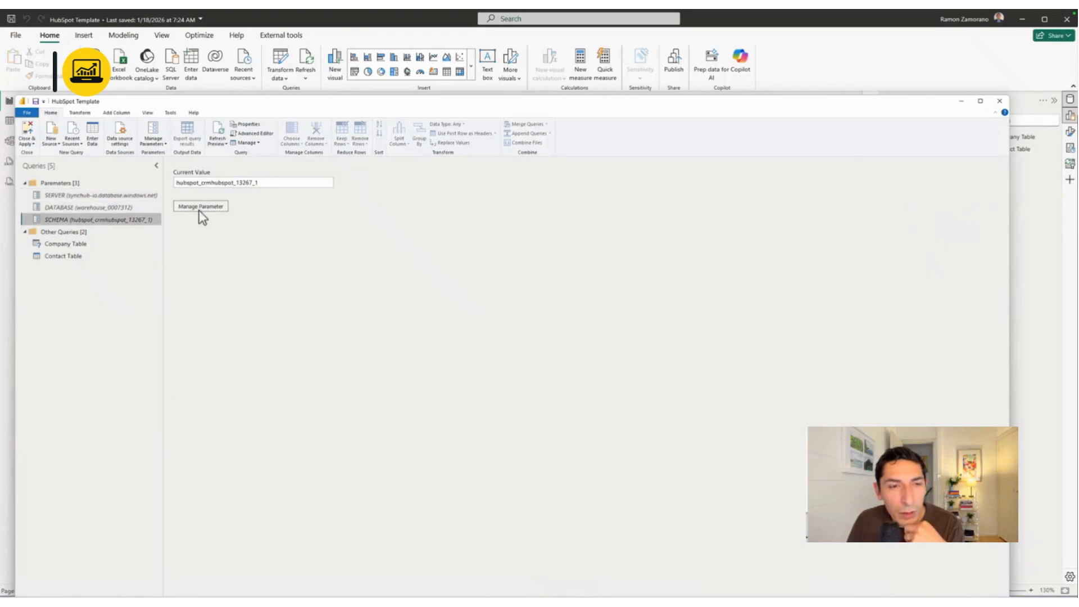
click(65, 247)
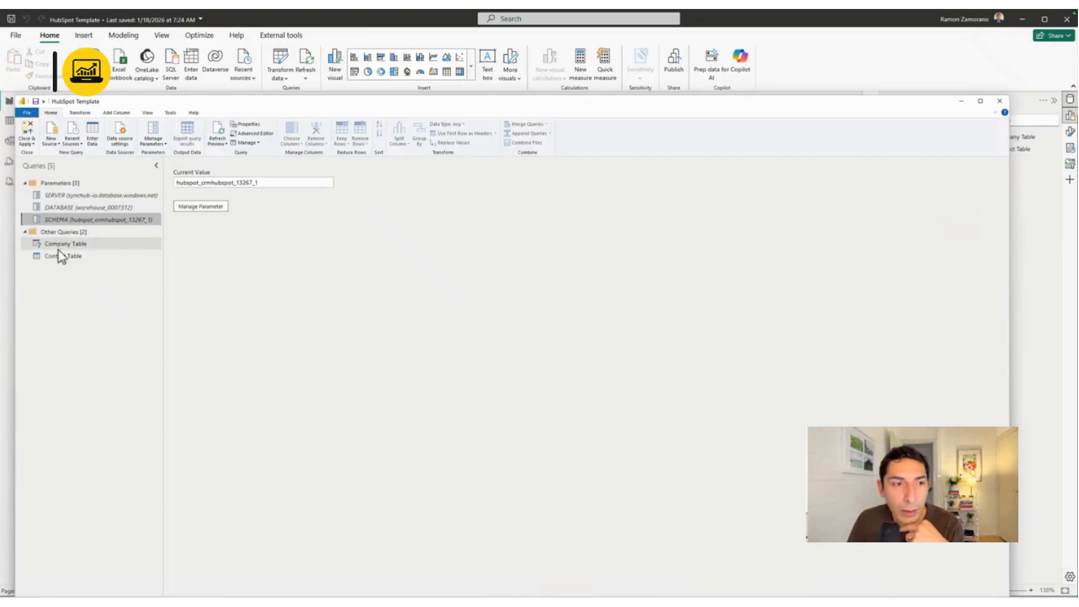
click(80, 219)
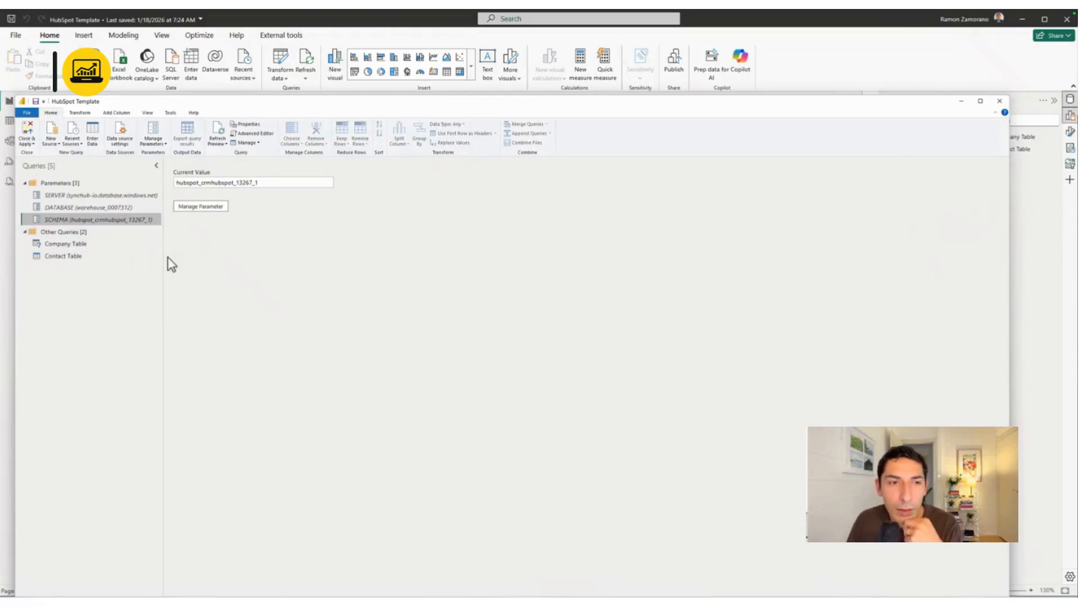
click(107, 205)
click(106, 216)
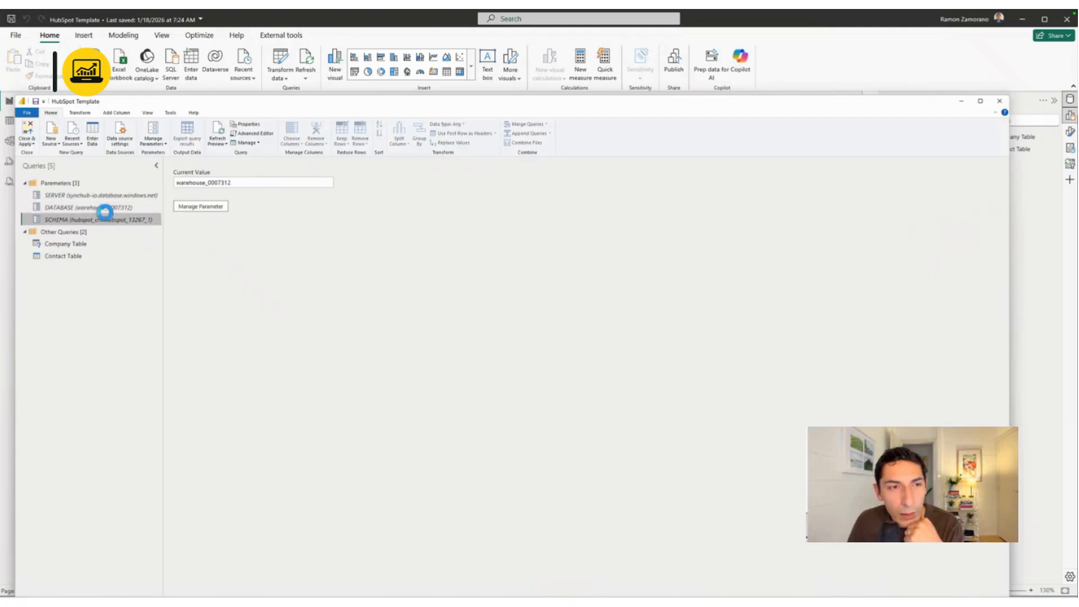
click(109, 208)
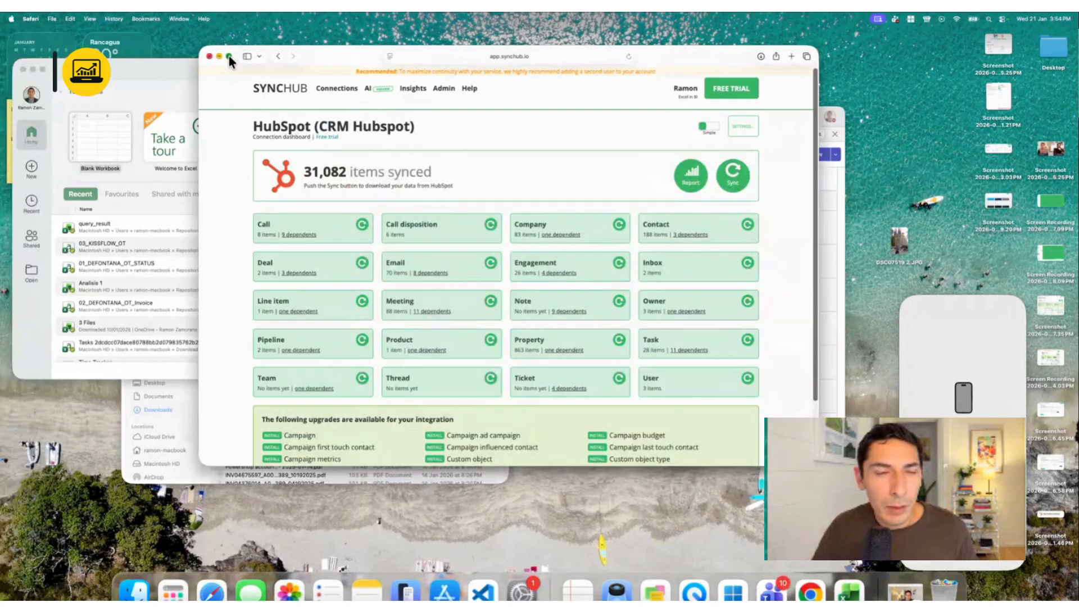
Return to the CRM Hubspot connection in SyncHub, enlarge the browser window and show its Power BI reporting credentials
click(229, 55)
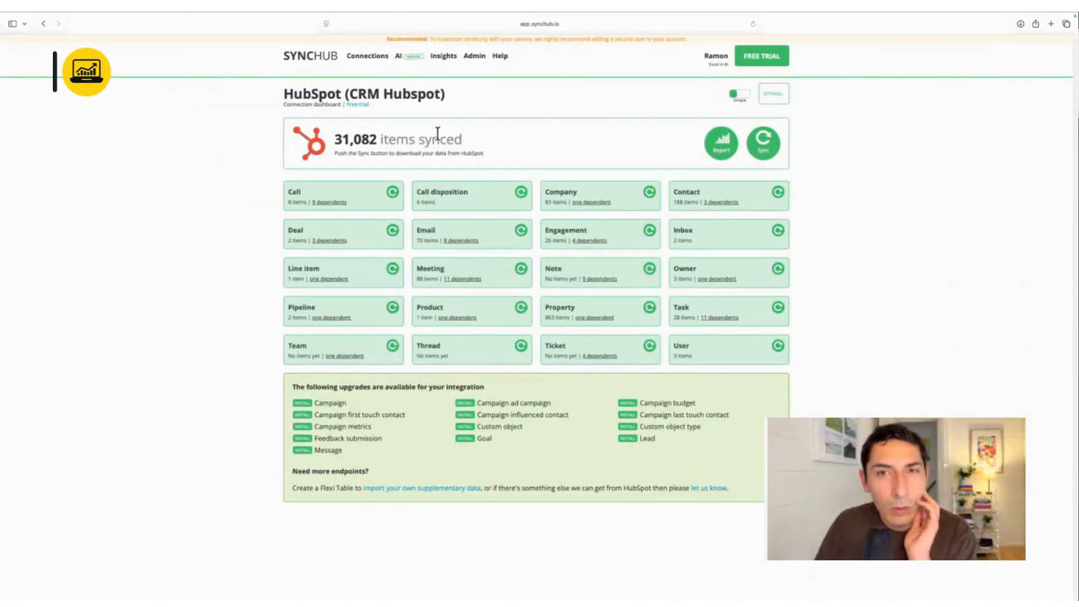
click(722, 147)
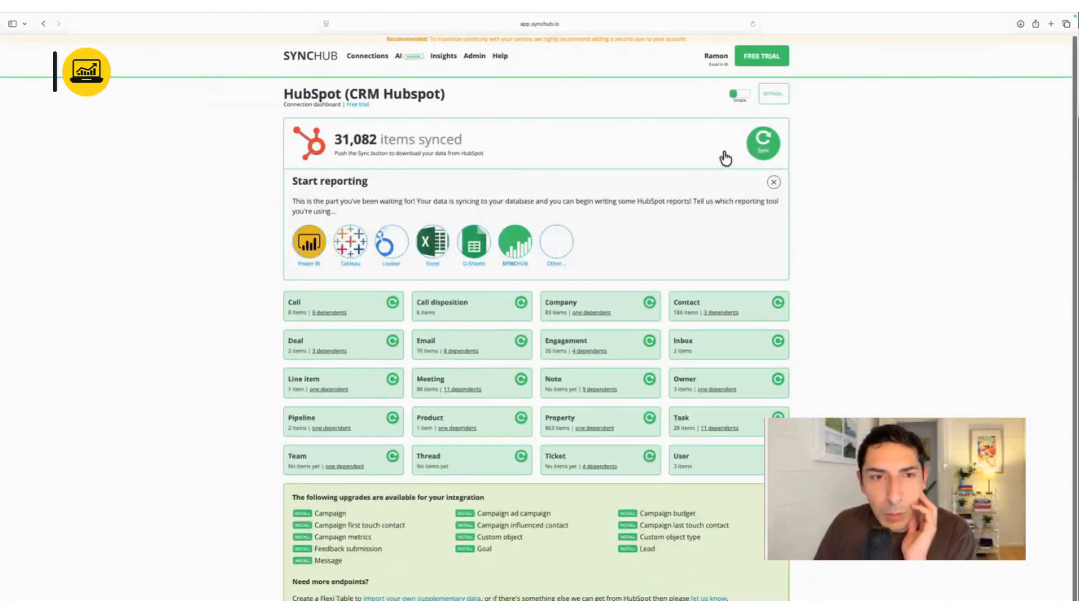
click(298, 244)
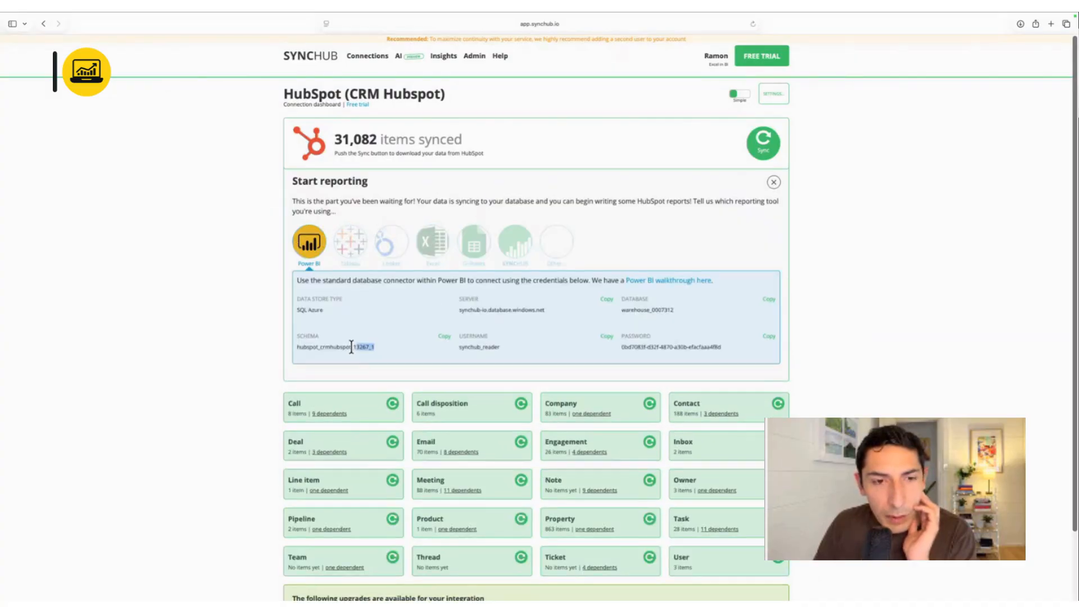
Check the schema, server and password credentials in SyncHub, and compare them with the SCHEMA parameter in Power BI's Power Query editor
drag(352, 347, 282, 345)
drag(460, 310, 568, 313)
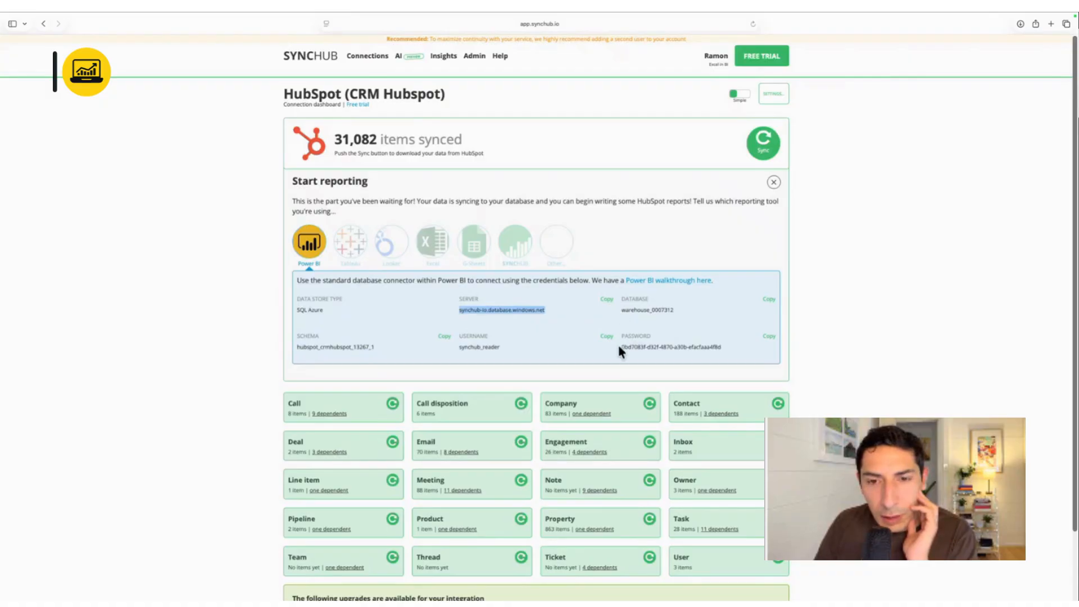
drag(618, 347, 730, 349)
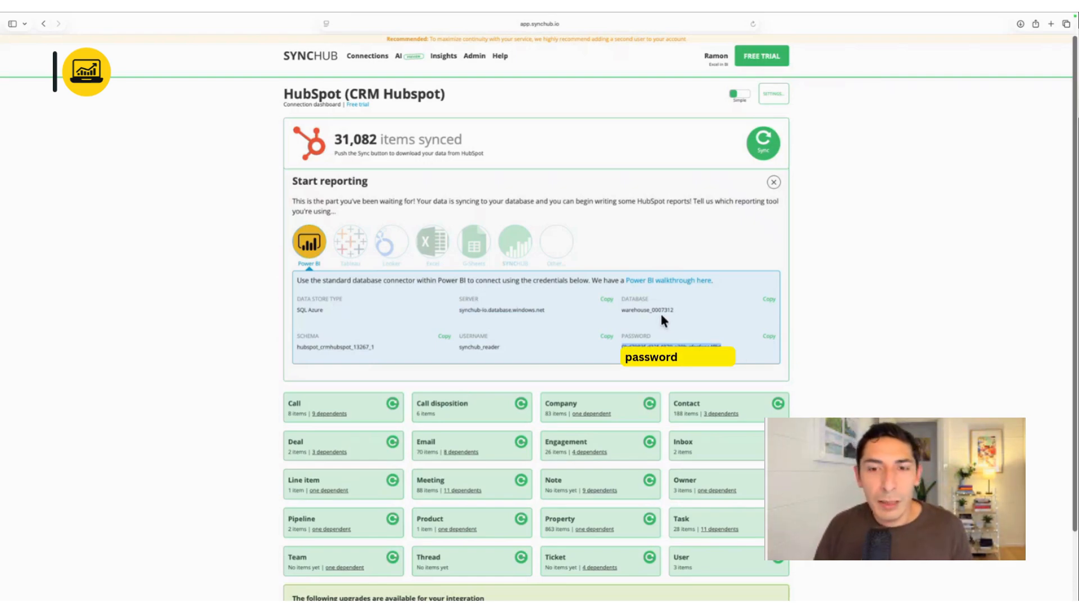
key(ctrl+Right)
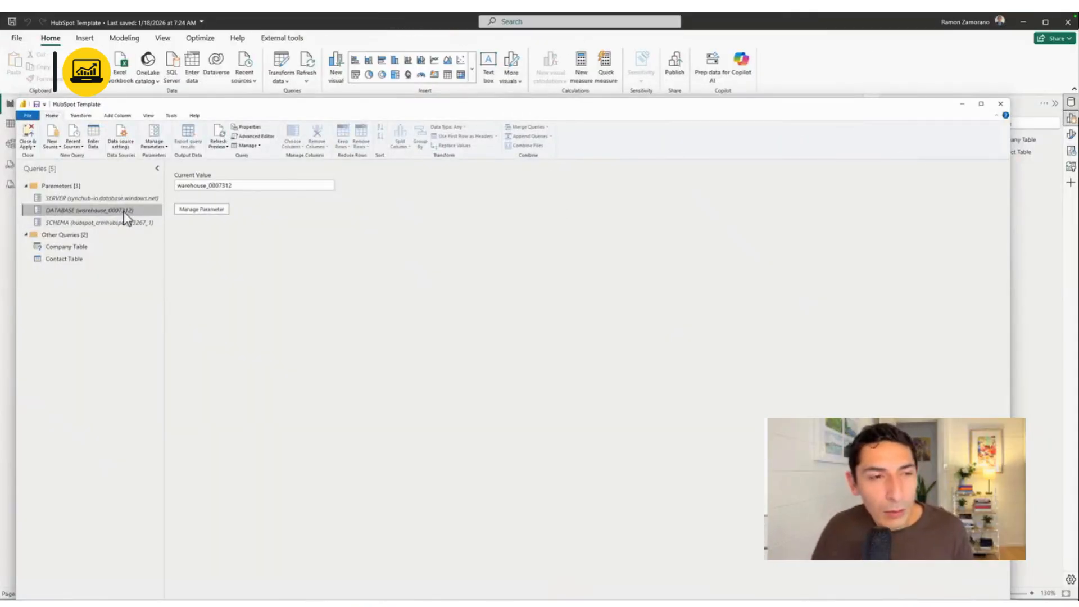
click(144, 223)
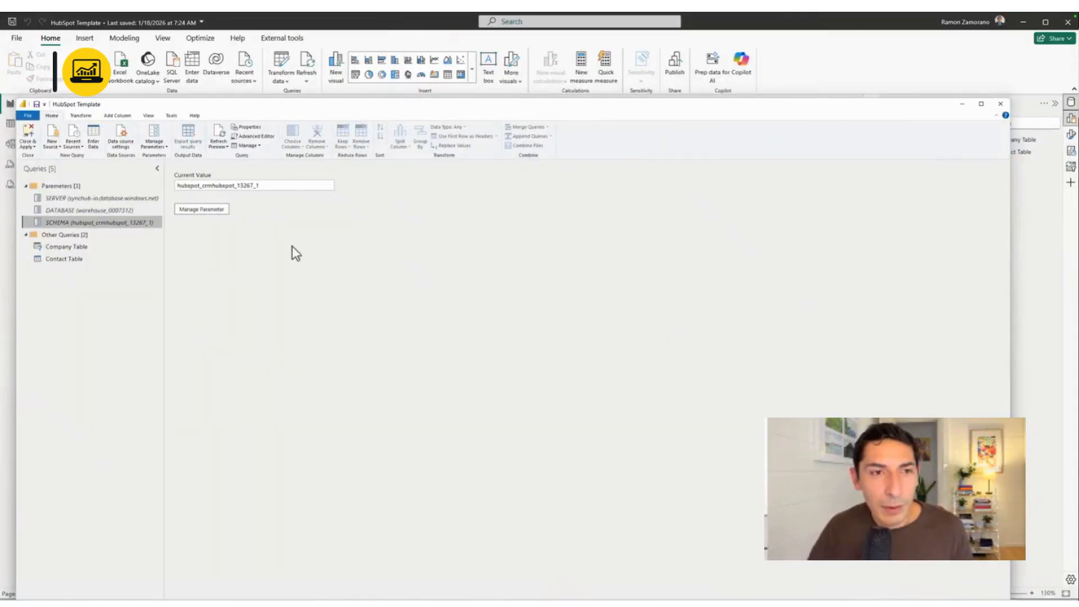
Return to SyncHub to check the username credential, and view the linked Power BI walkthrough before closing it
key(ctrl+Left)
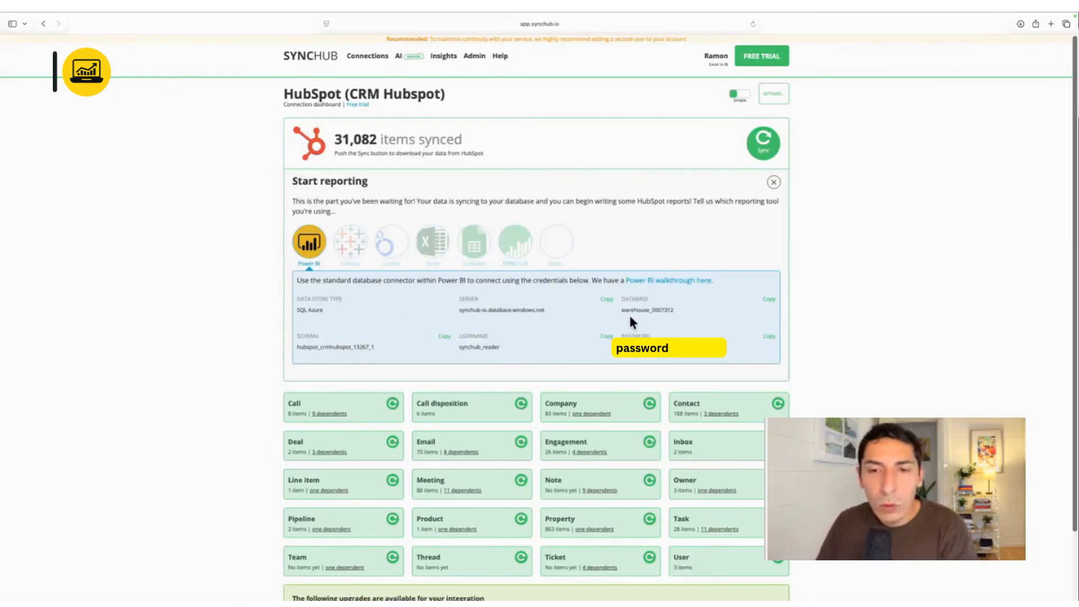
drag(512, 342, 459, 340)
click(725, 321)
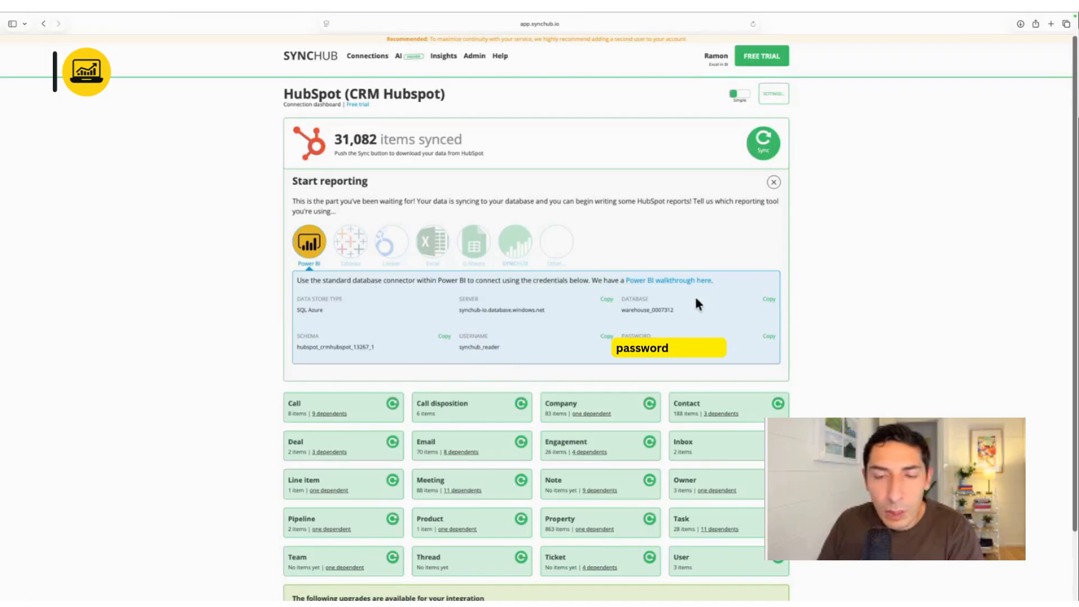
click(656, 283)
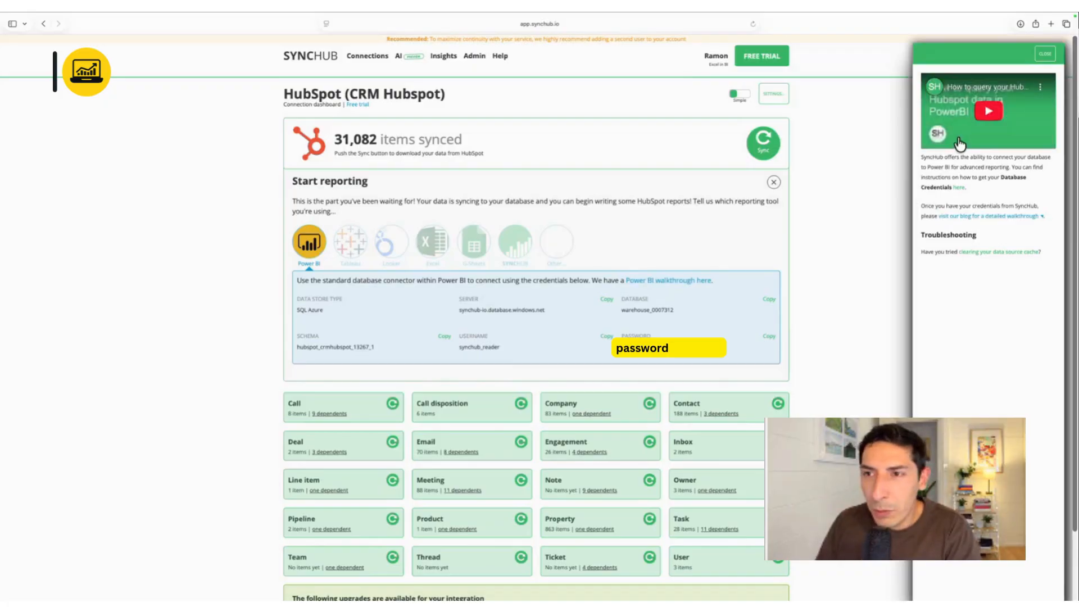
click(1045, 56)
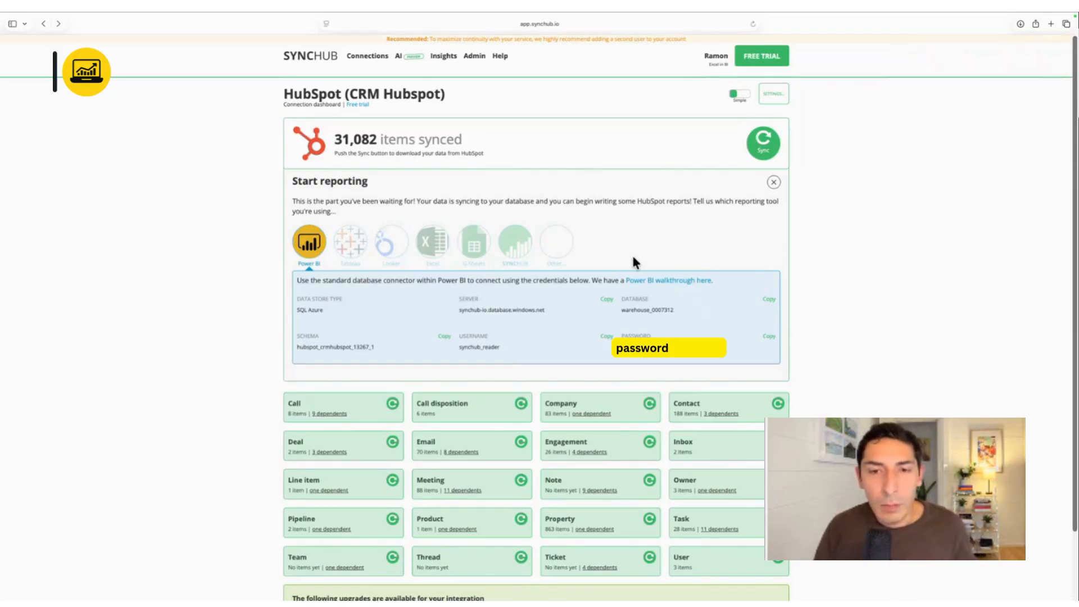
Switch back to Power BI Desktop and close the HubSpot Template's Power Query editor
key(ctrl+Right)
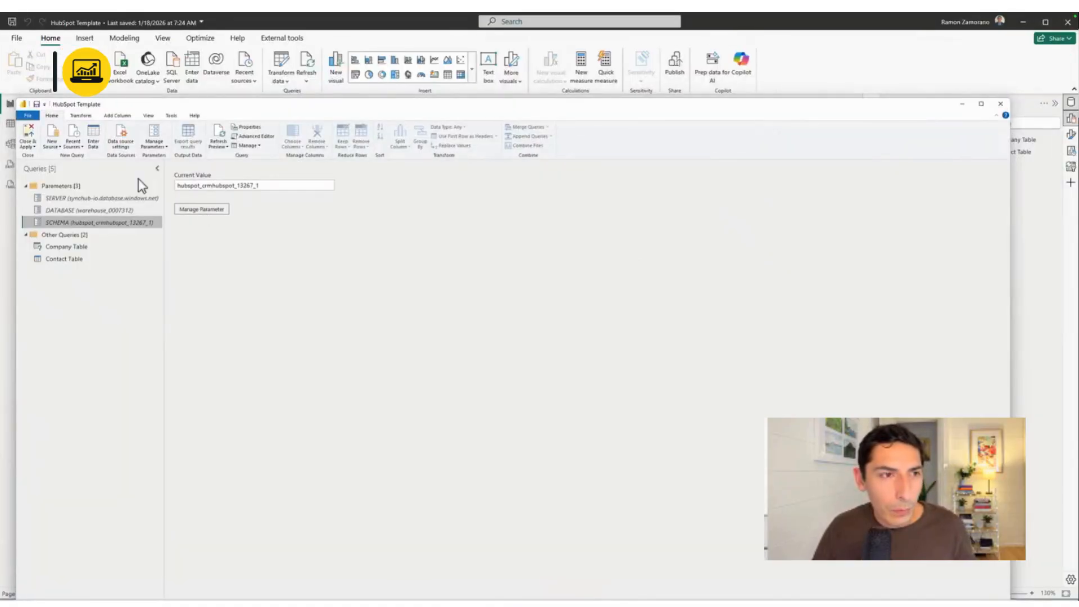
click(28, 115)
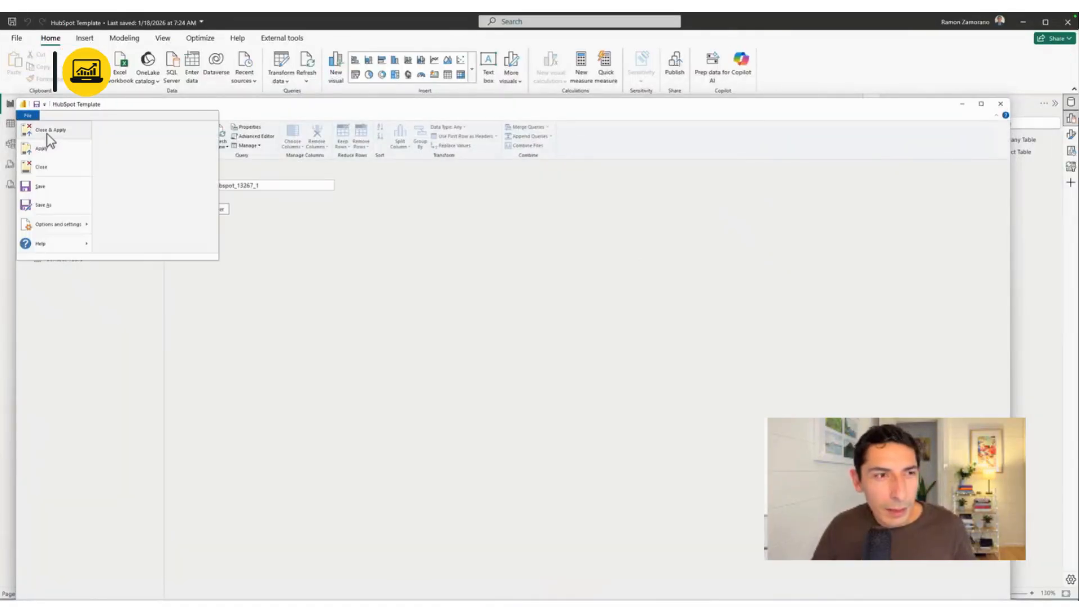
click(449, 202)
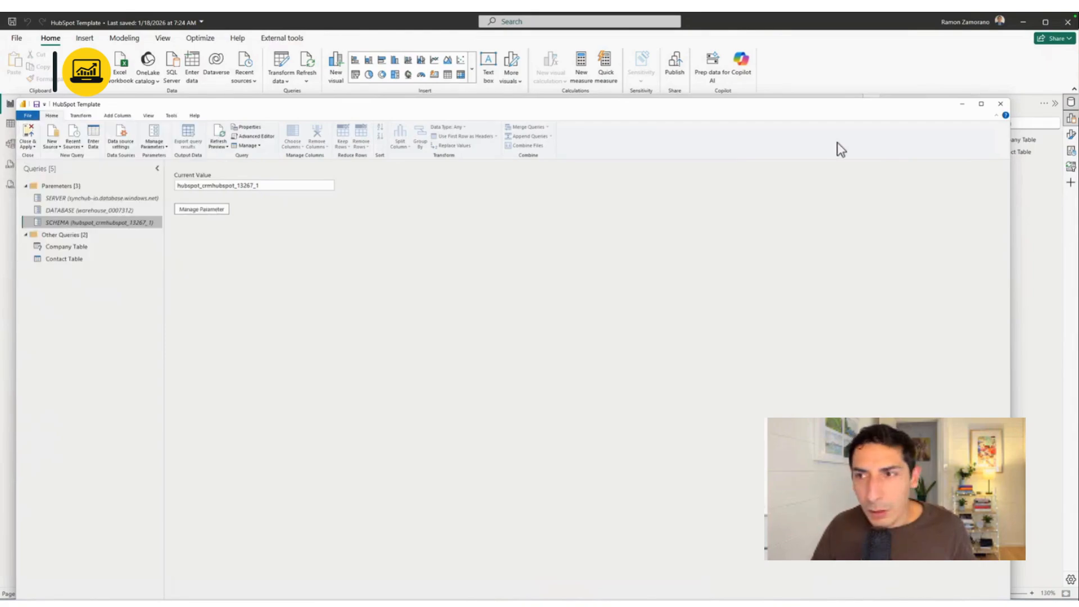
click(1002, 107)
Save a copy of the report as a Power BI template file (*.pbit) named HubSpot Template in the SyncHub folder, copying the folder path
click(11, 38)
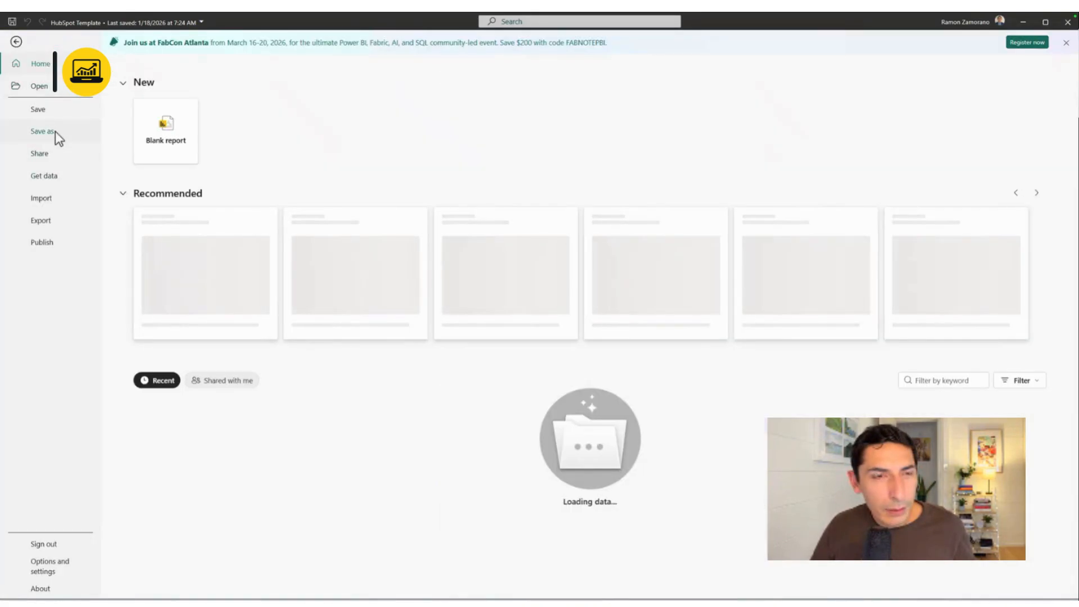
click(55, 130)
click(160, 198)
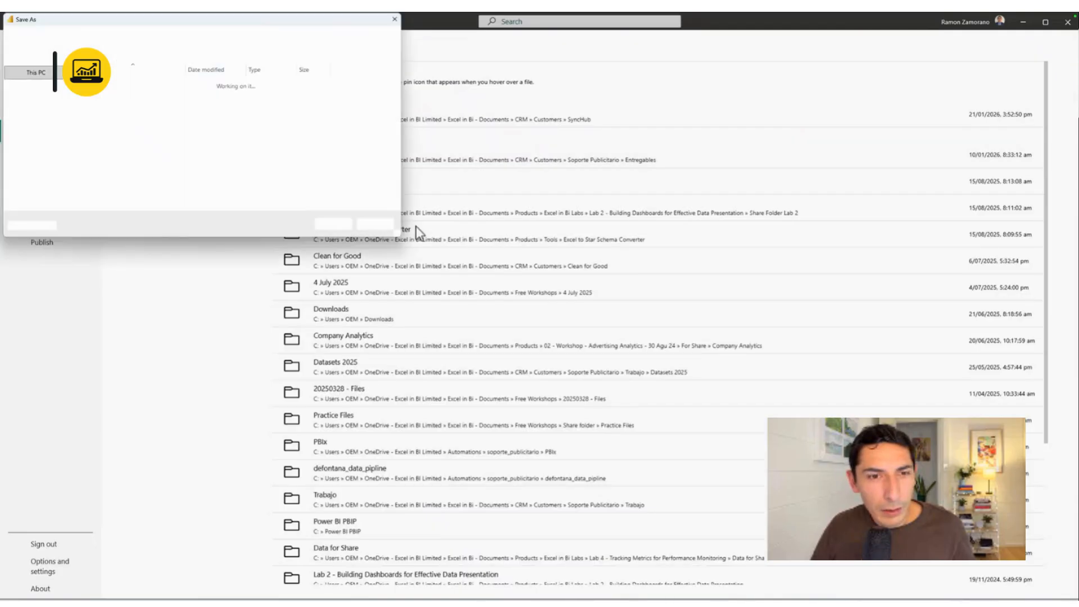
drag(223, 22, 411, 106)
click(282, 275)
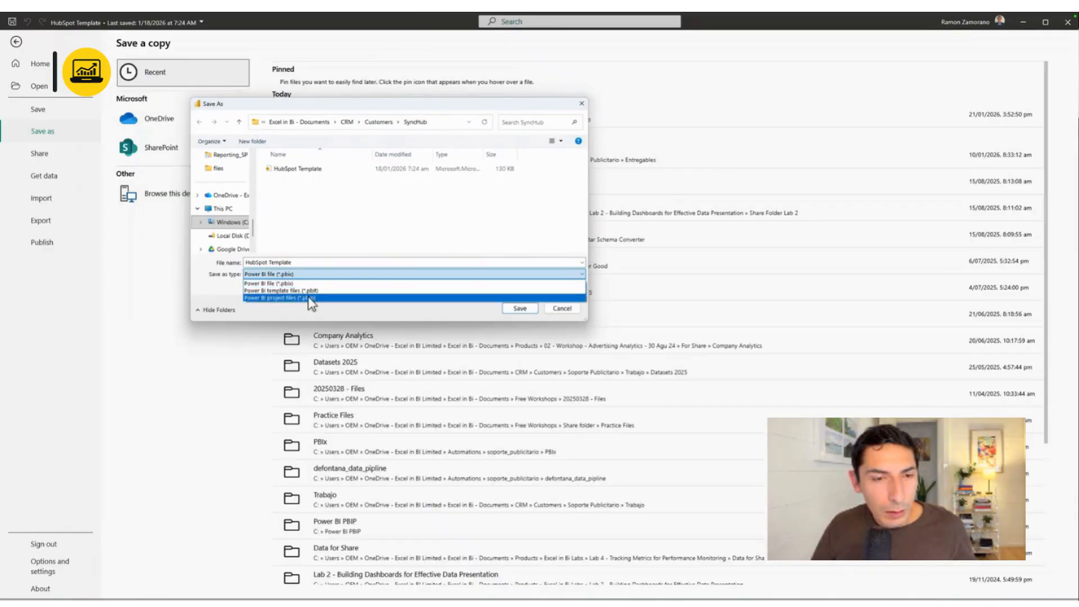
click(307, 291)
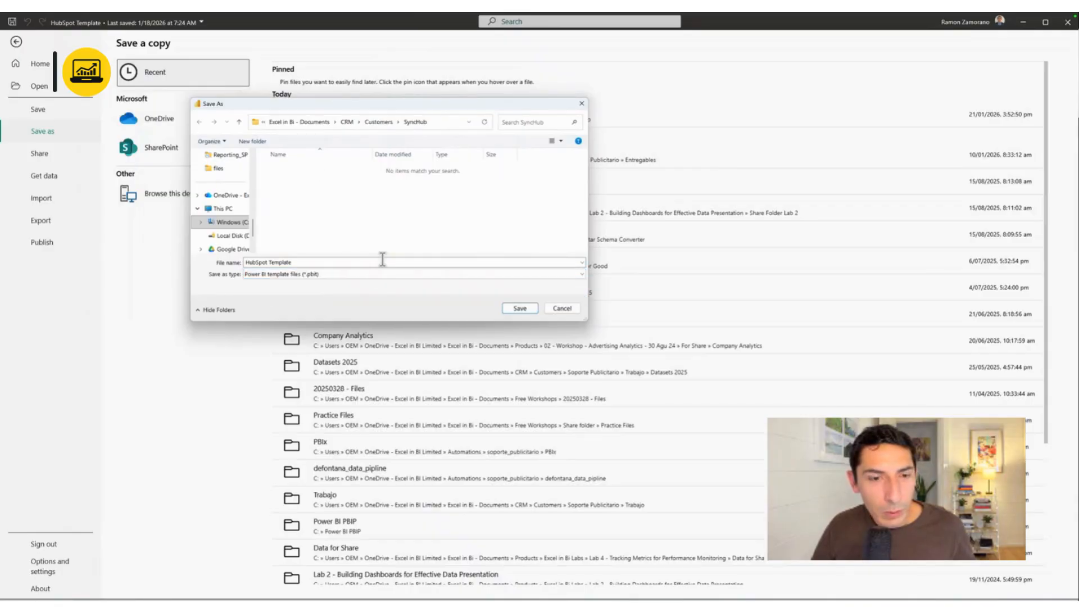
click(447, 121)
key(ctrl+c)
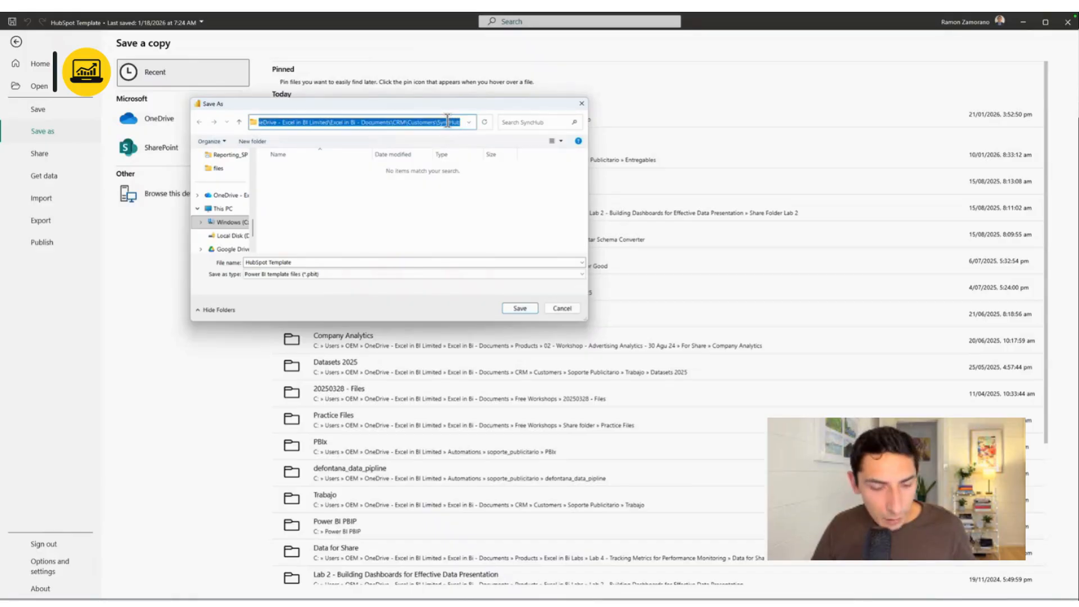
click(520, 308)
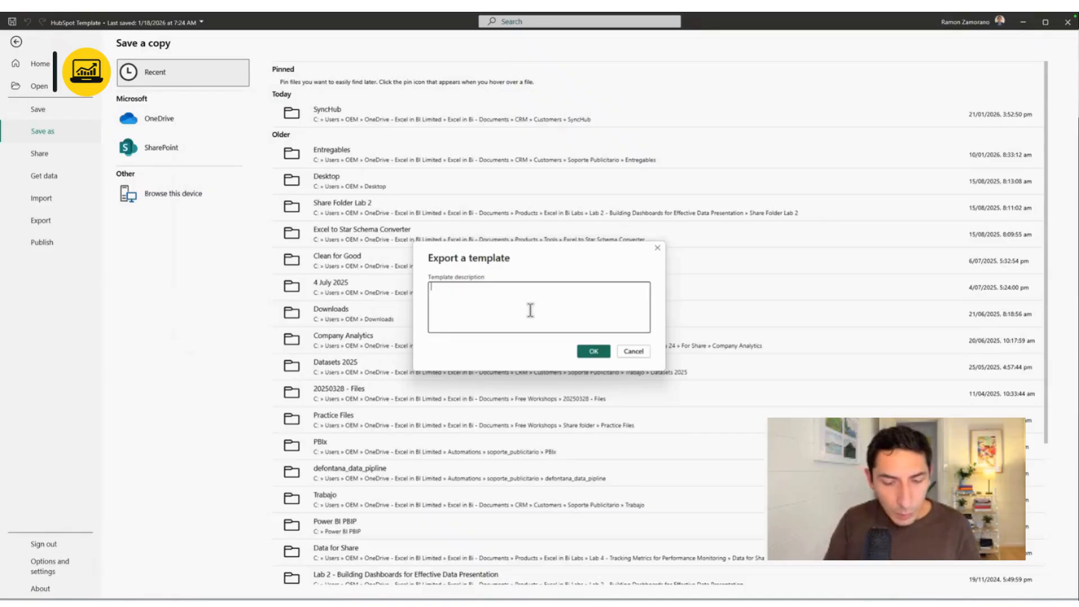
Export the template with the description "Add you Schema and Database from SynHub" and close Power BI Desktop, saving the changes
text(Add you)
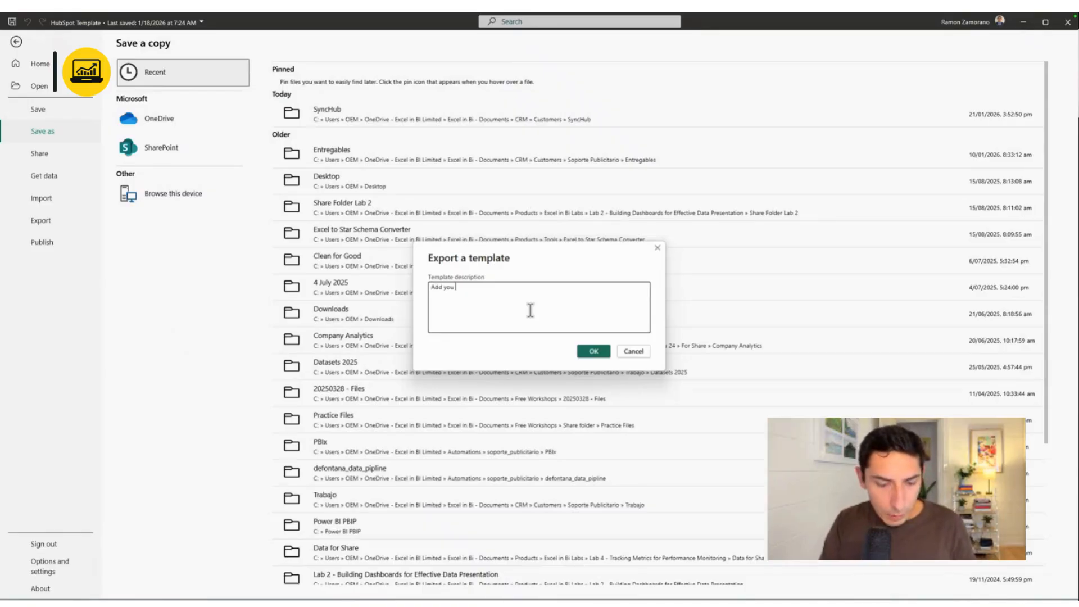
text( Schema )
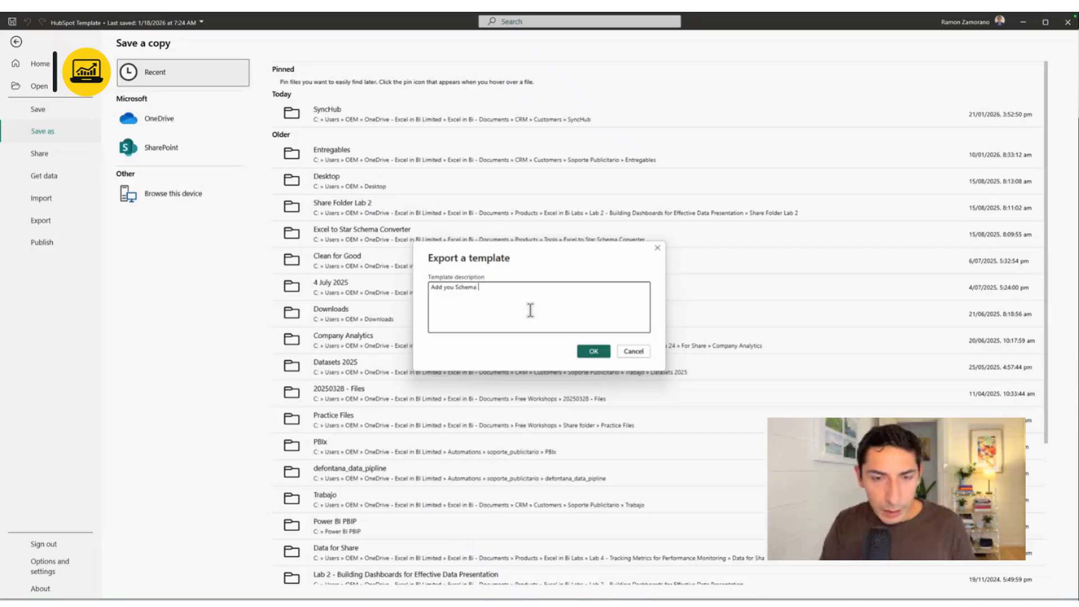
text(and Database )
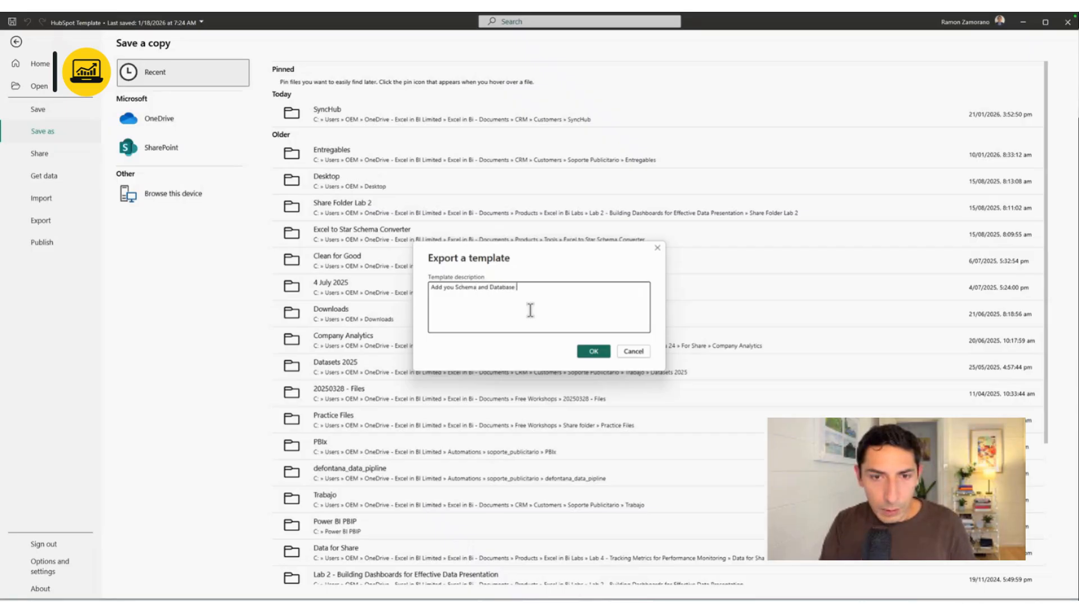
text(from SynHub)
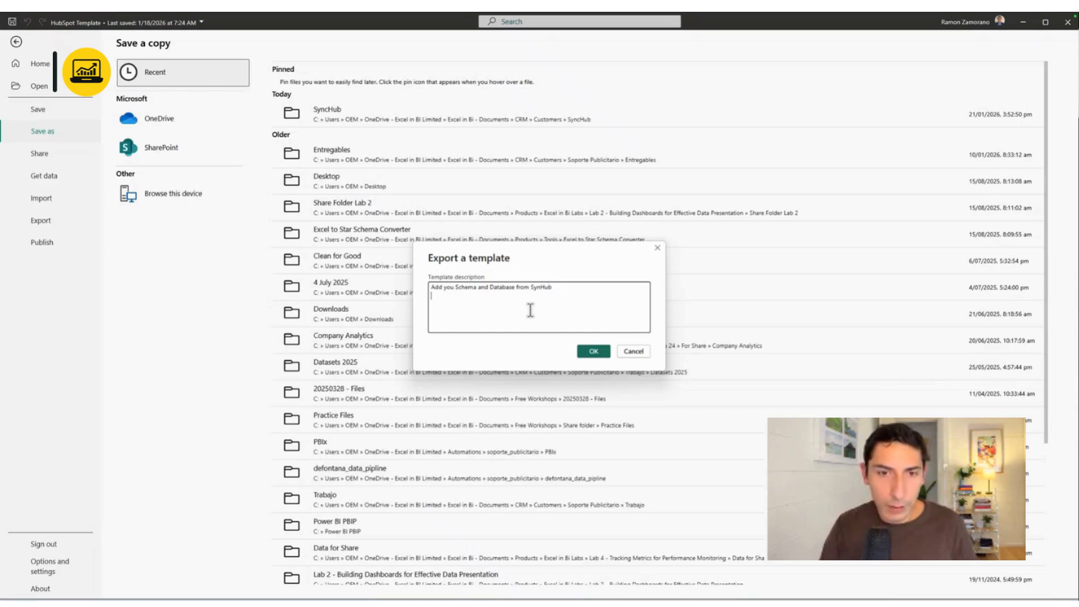
click(588, 351)
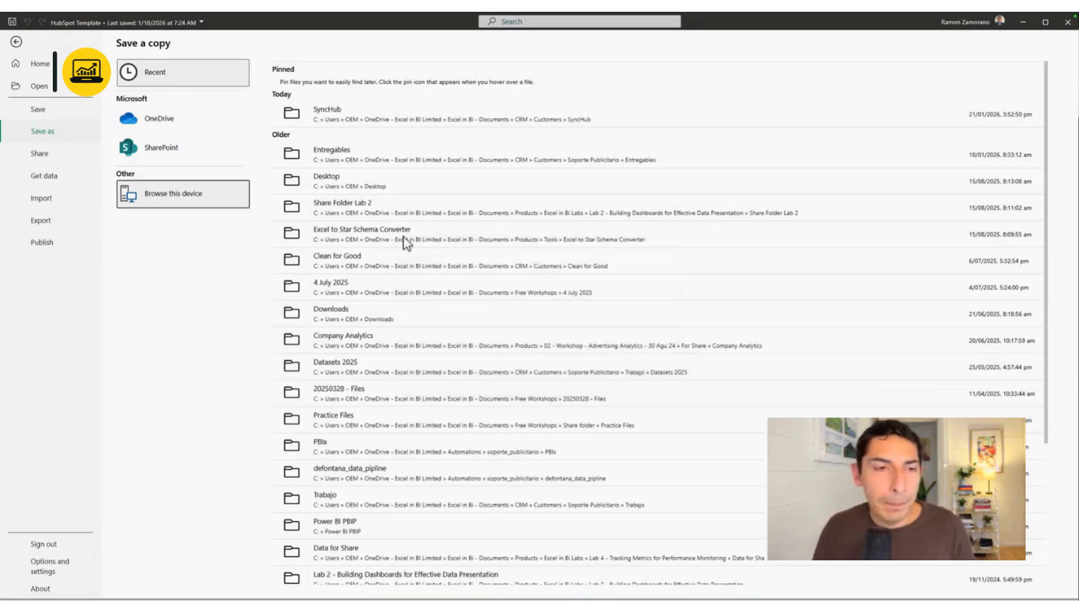
click(1067, 21)
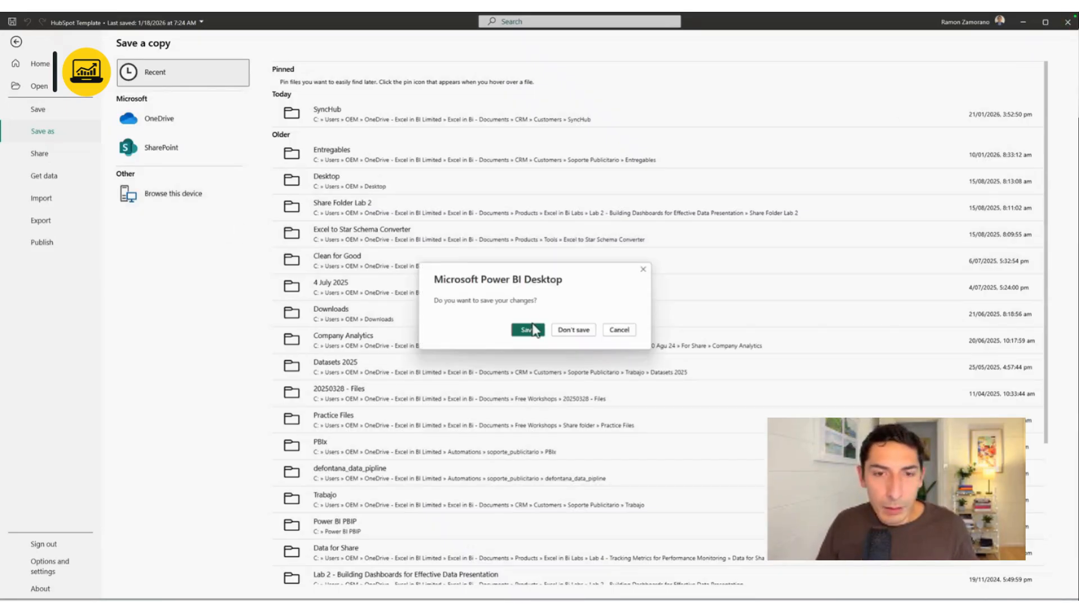
click(531, 330)
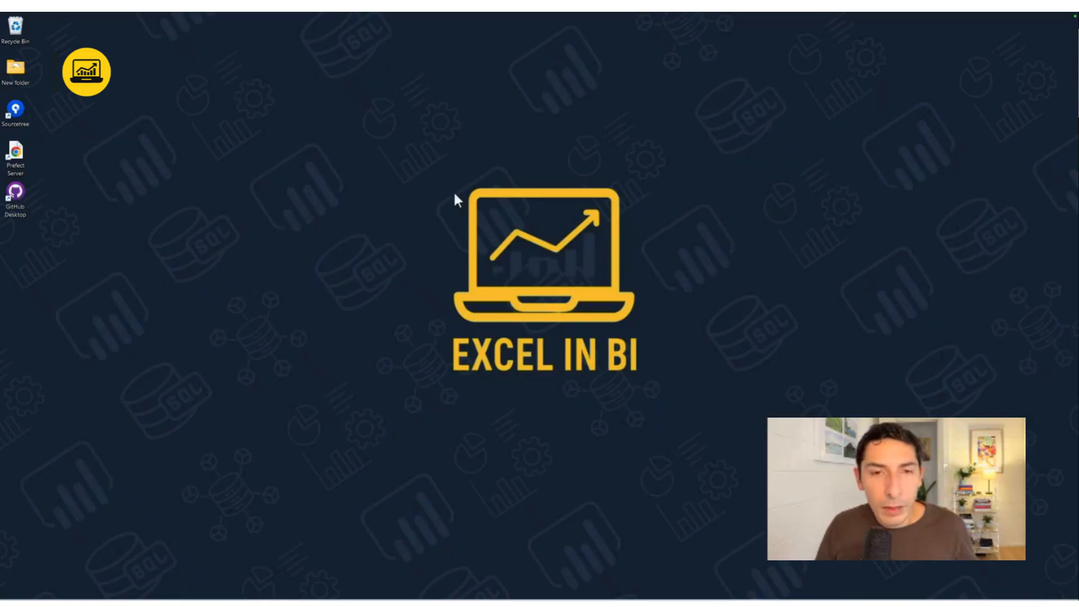
Go to the copied SyncHub folder path in File Explorer and open the 16 KB HubSpot Template file in Power BI Desktop
key(super+e)
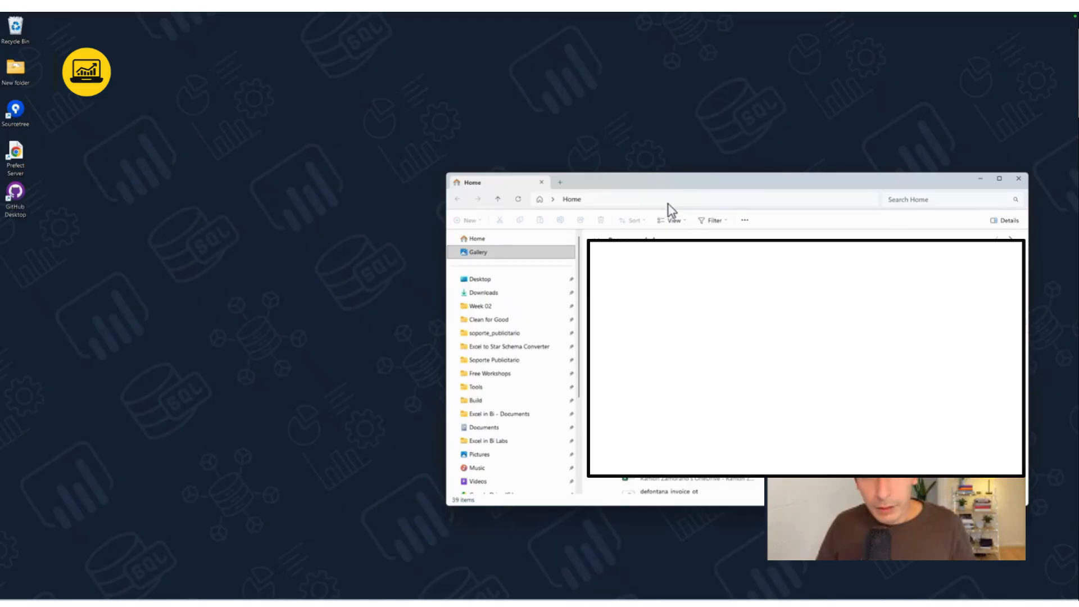
click(670, 199)
key(ctrl+v)
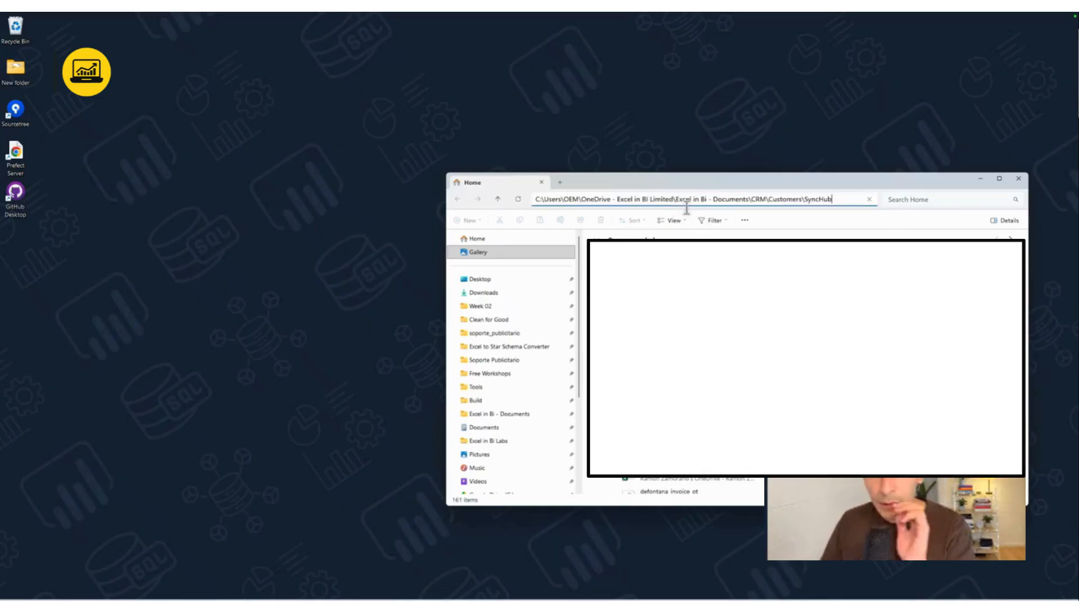
key(Return)
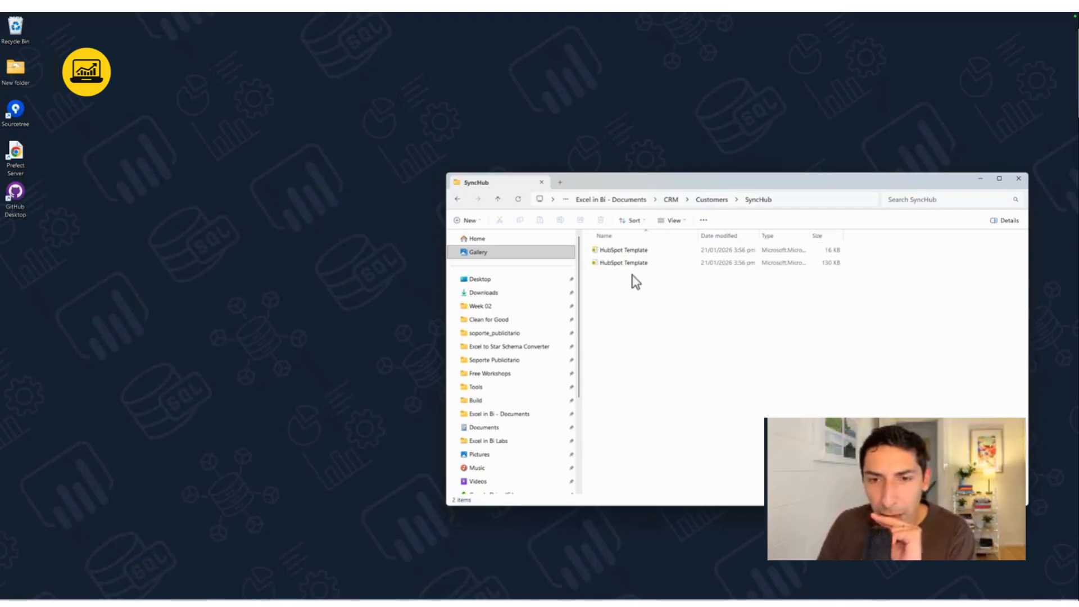
double_click(650, 251)
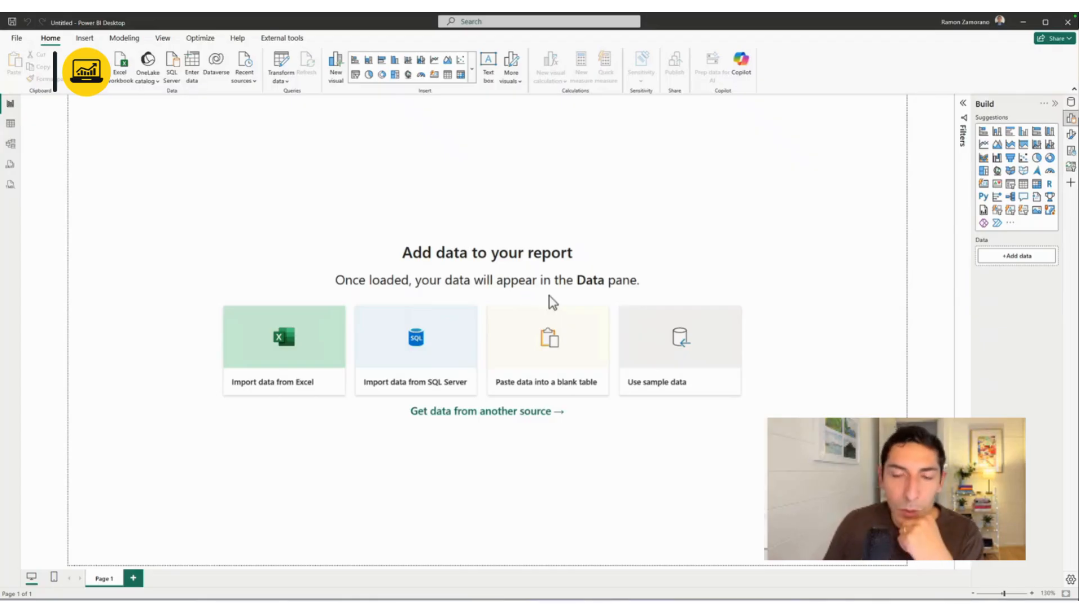
Fill the HubSpot Template's Server parameter with synchub-io.database.windows.net copied from the SyncHub connection details
click(455, 280)
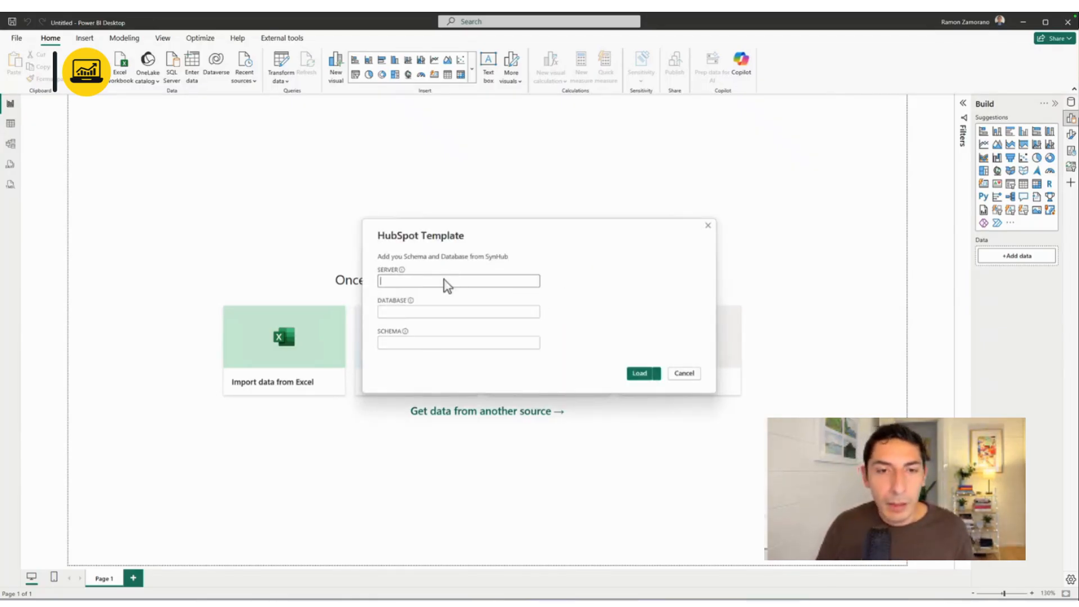
key(ctrl+Left)
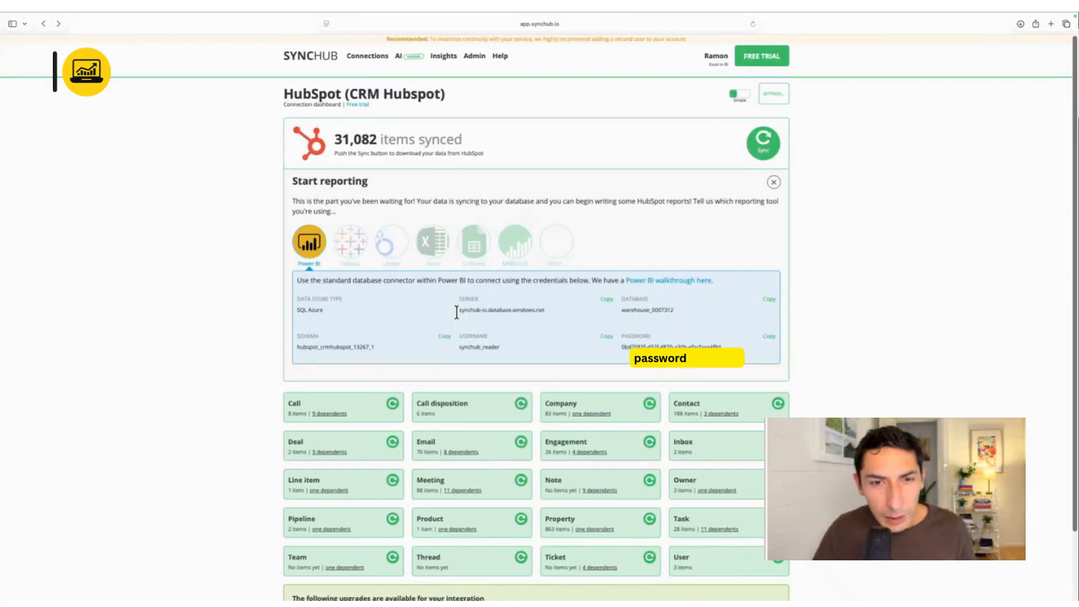
drag(455, 309, 559, 314)
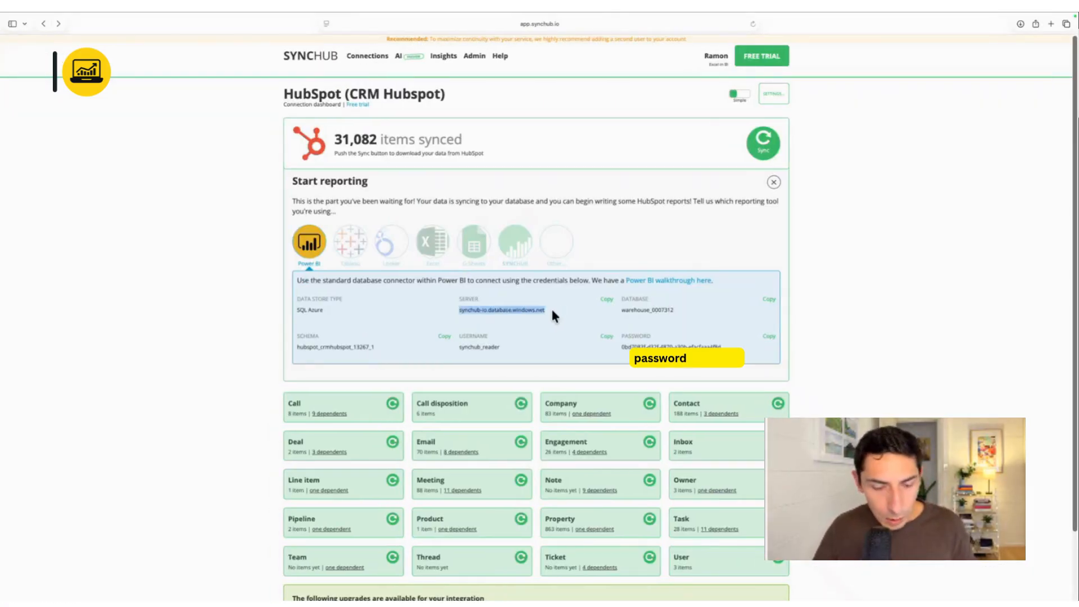
key(ctrl+Right)
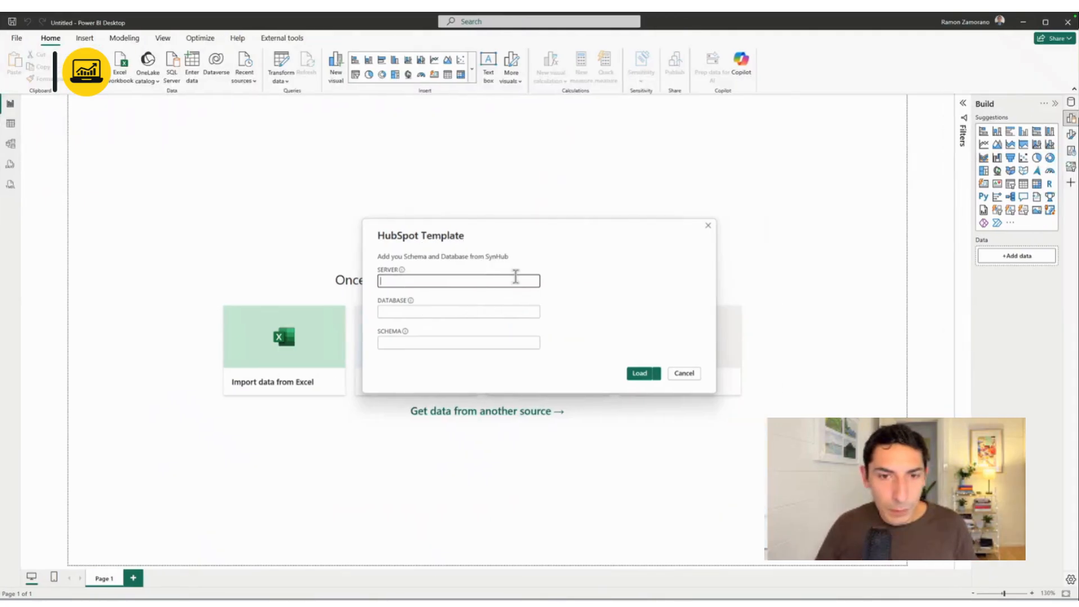
right_click(519, 282)
click(539, 316)
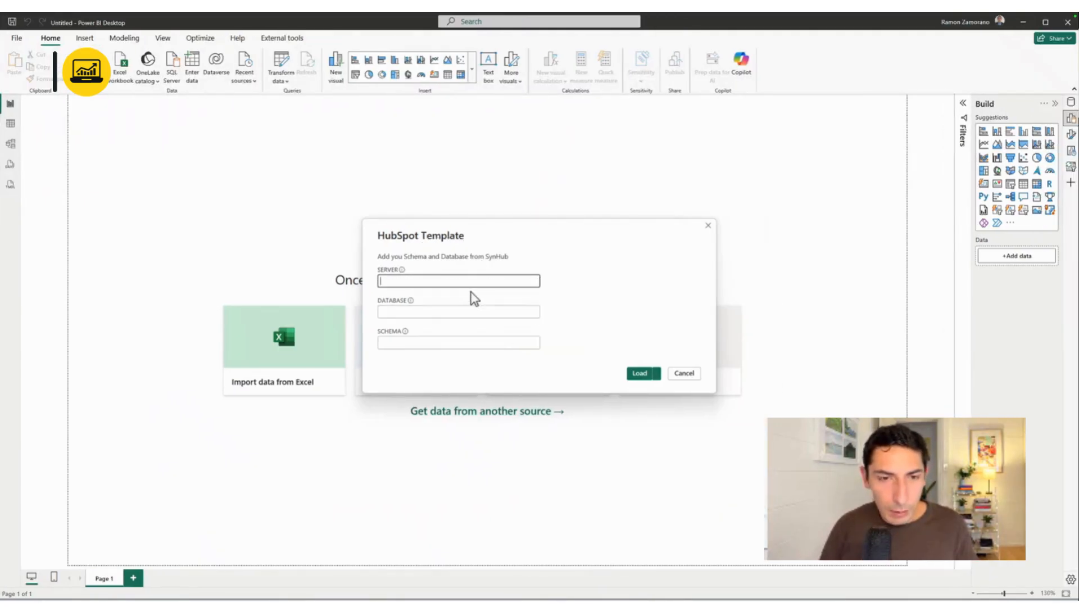
key(ctrl+Left)
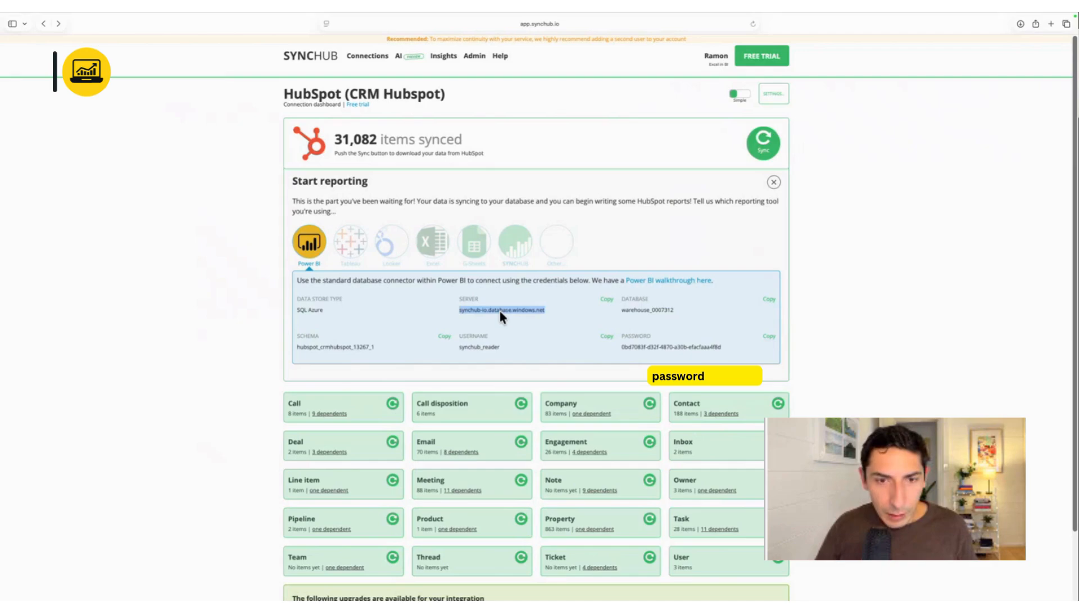
right_click(501, 310)
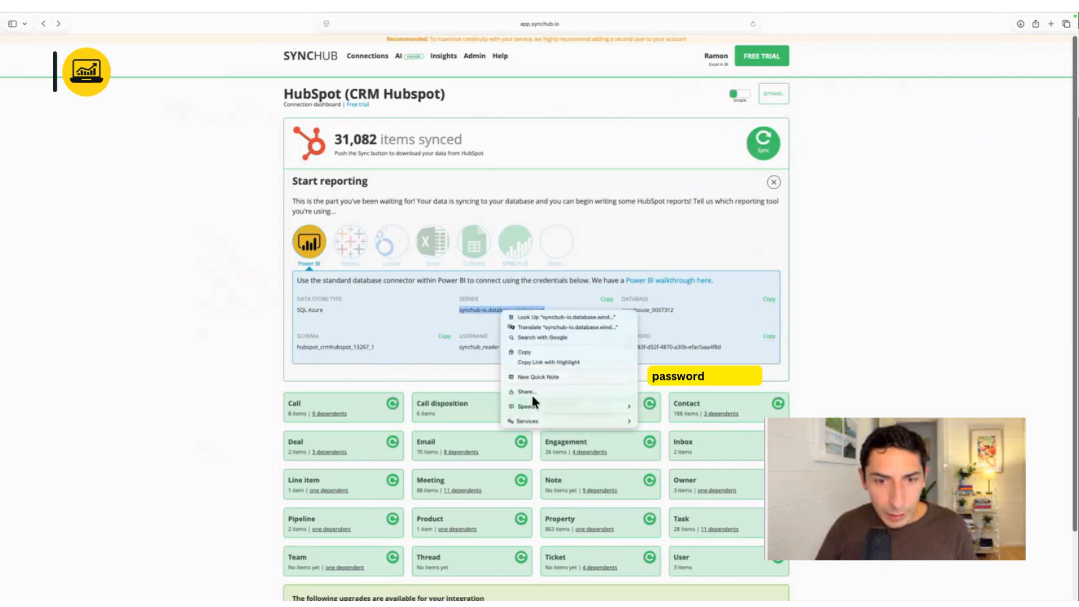
click(532, 353)
key(ctrl+Right)
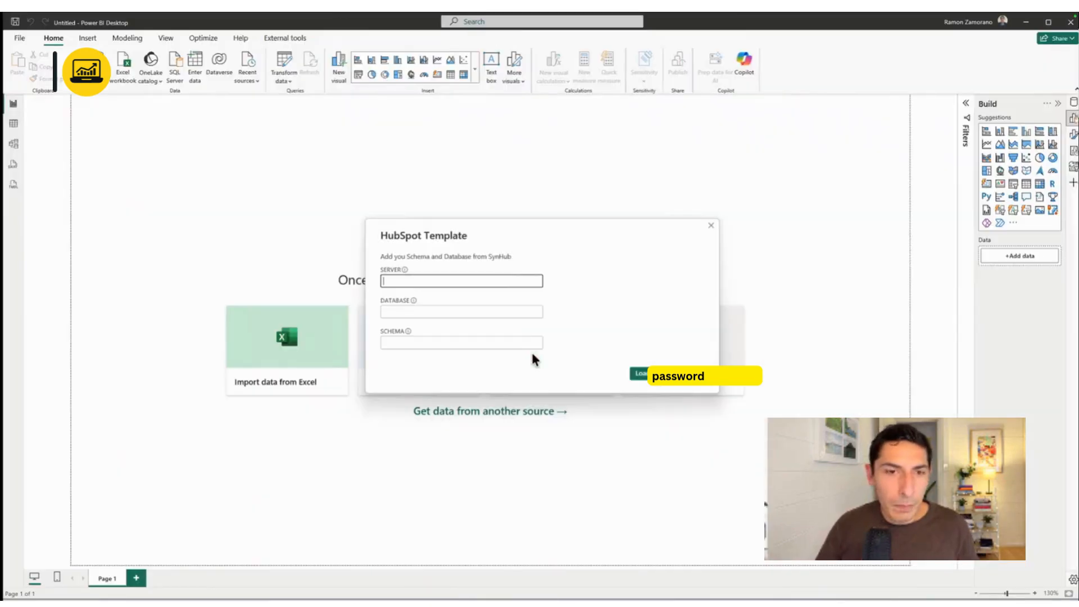
right_click(481, 287)
click(500, 322)
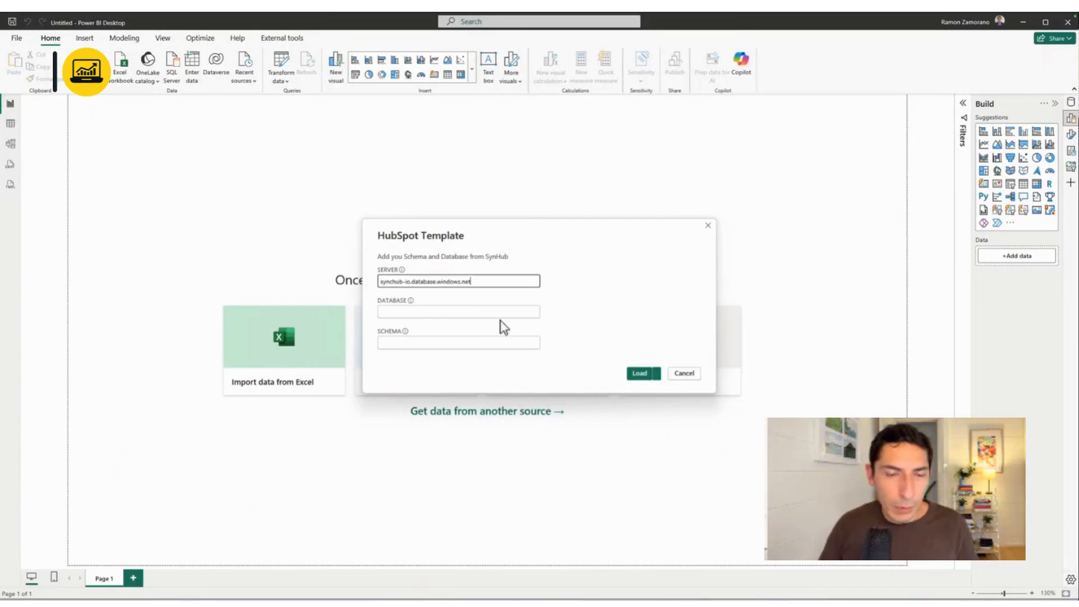
Fill the template's Schema parameter with hubspot_crmhubspot_13267_1 copied from the SyncHub connection details
key(ctrl+Left)
drag(375, 347, 296, 347)
right_click(300, 347)
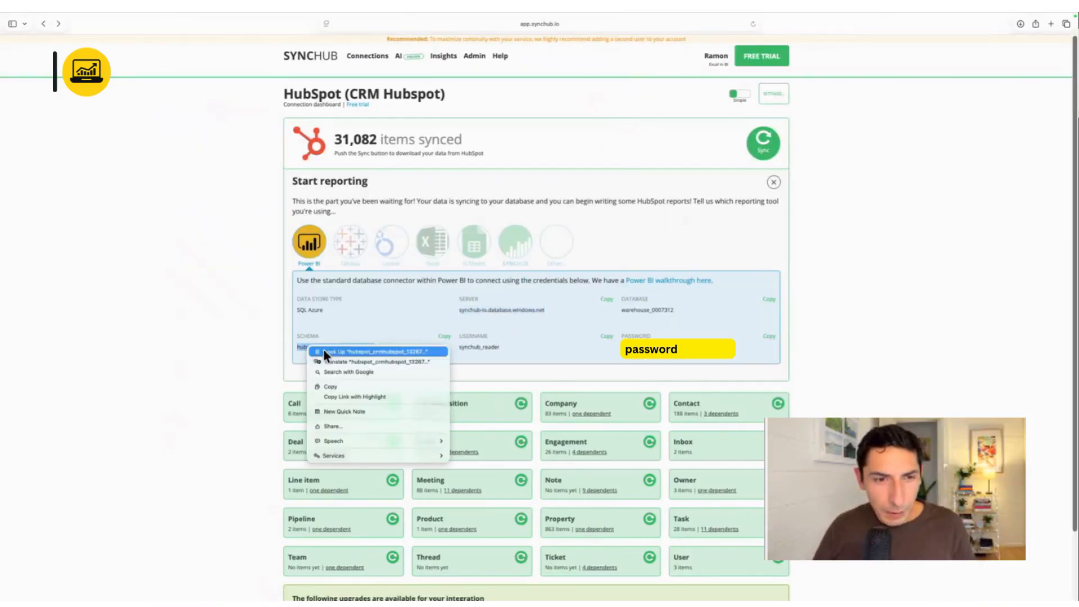
click(342, 388)
key(ctrl+Right)
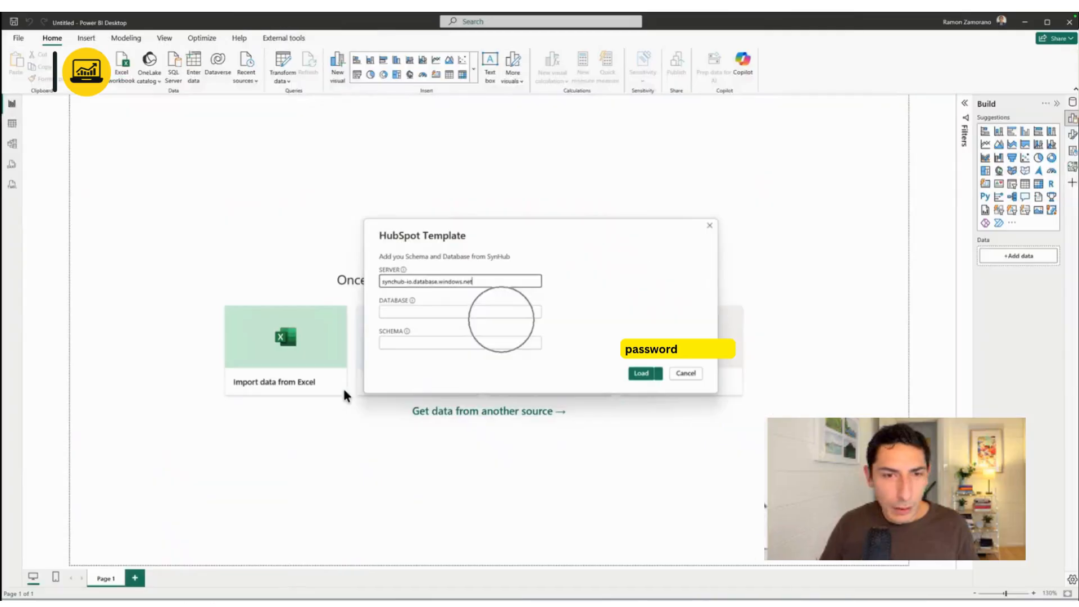
click(392, 342)
right_click(392, 342)
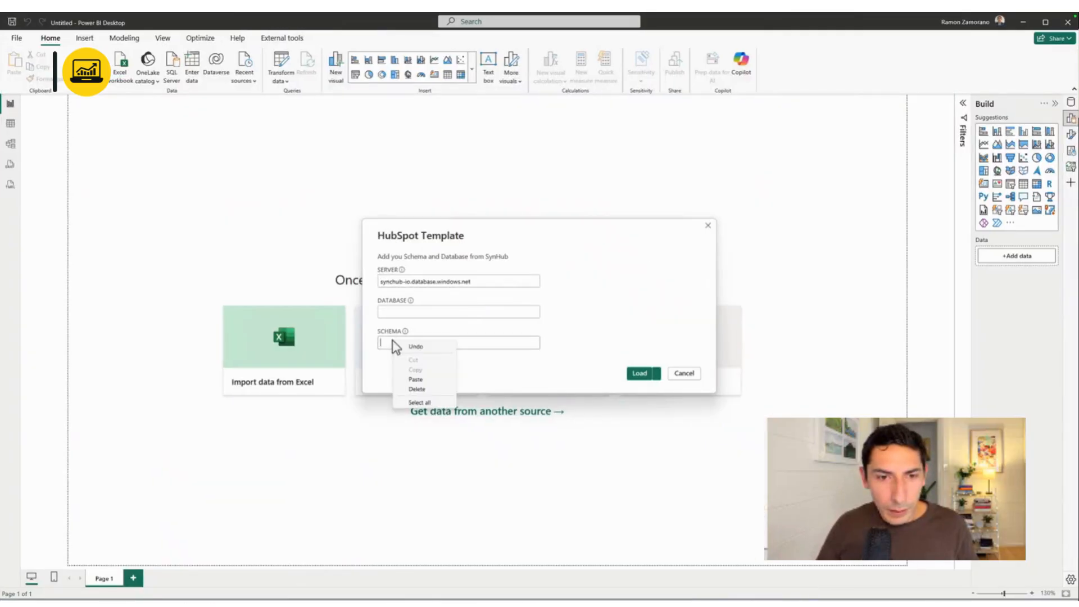
click(441, 380)
Fill the template's Database parameter with warehouse_0007312 copied from the SyncHub connection details
click(395, 310)
key(ctrl+Left)
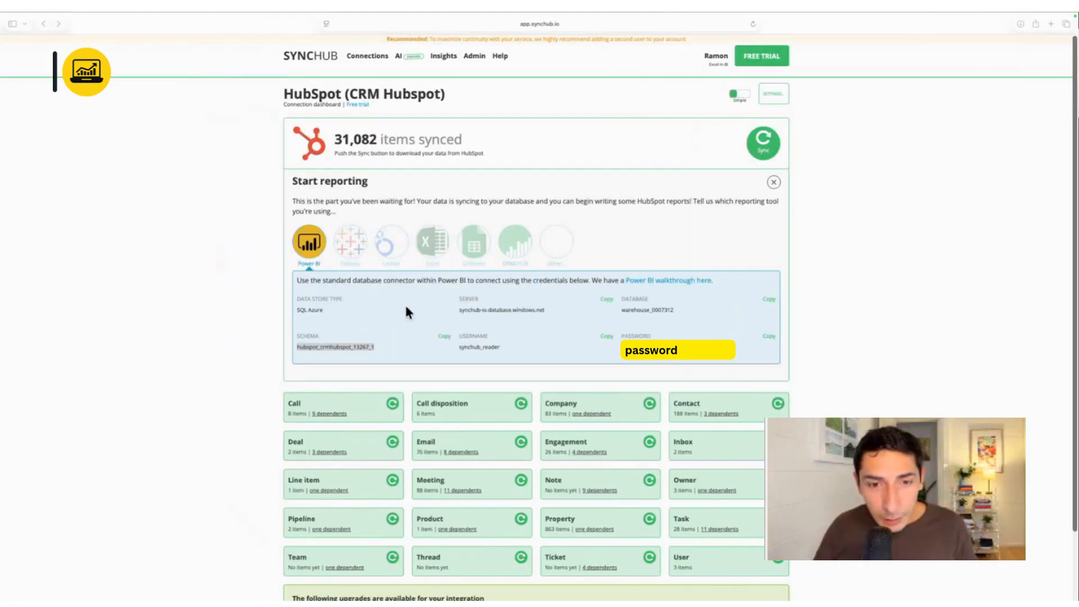
drag(619, 310, 671, 309)
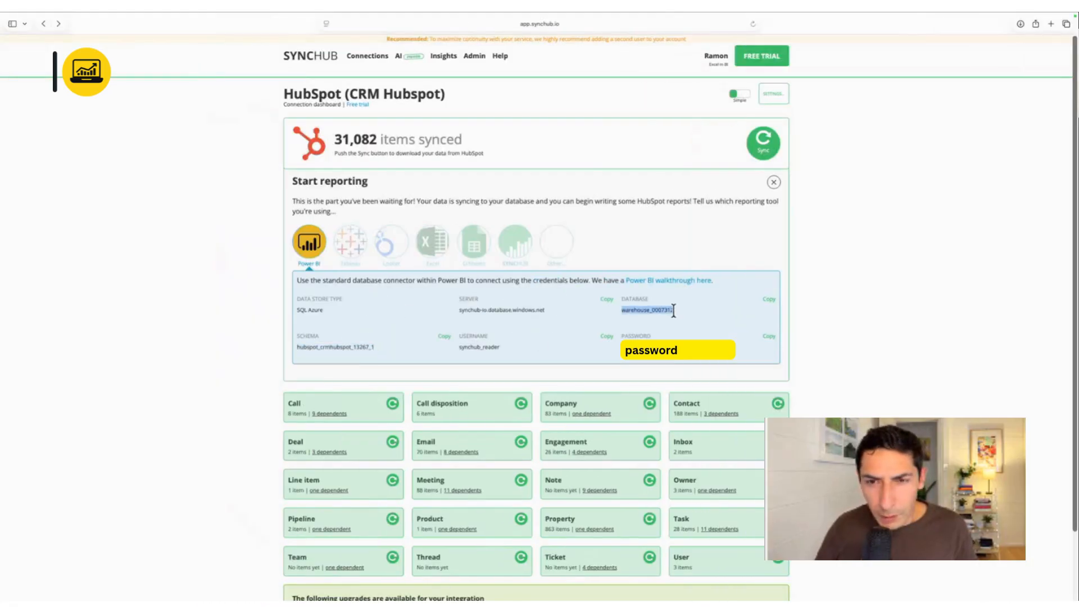
right_click(669, 309)
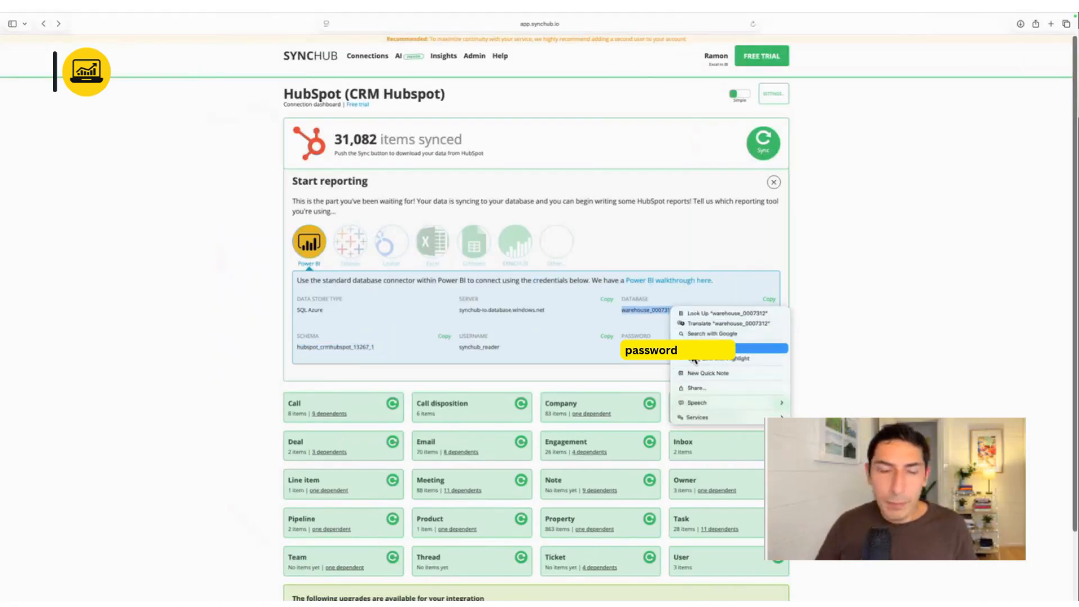
click(696, 348)
key(ctrl+Right)
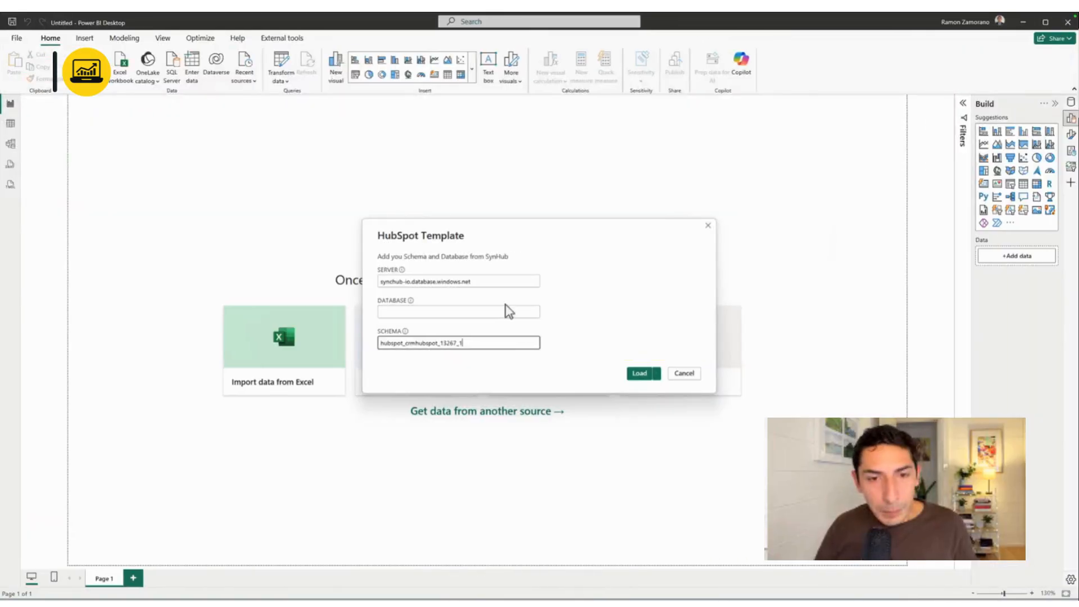
click(503, 310)
right_click(498, 310)
click(520, 348)
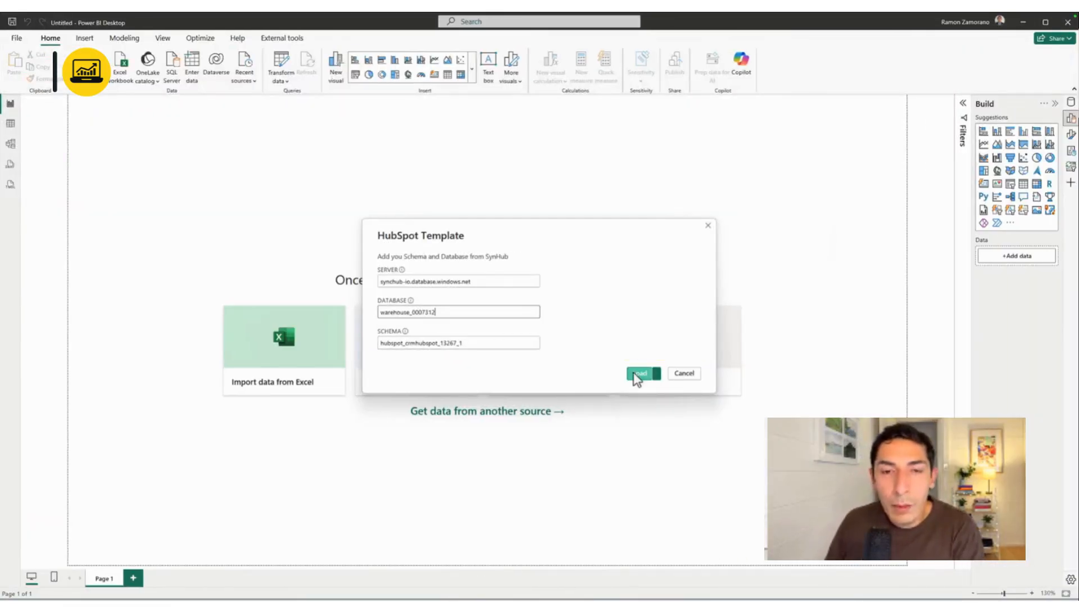
Load the HubSpot Template with the entered parameters and refresh the report's data
click(638, 373)
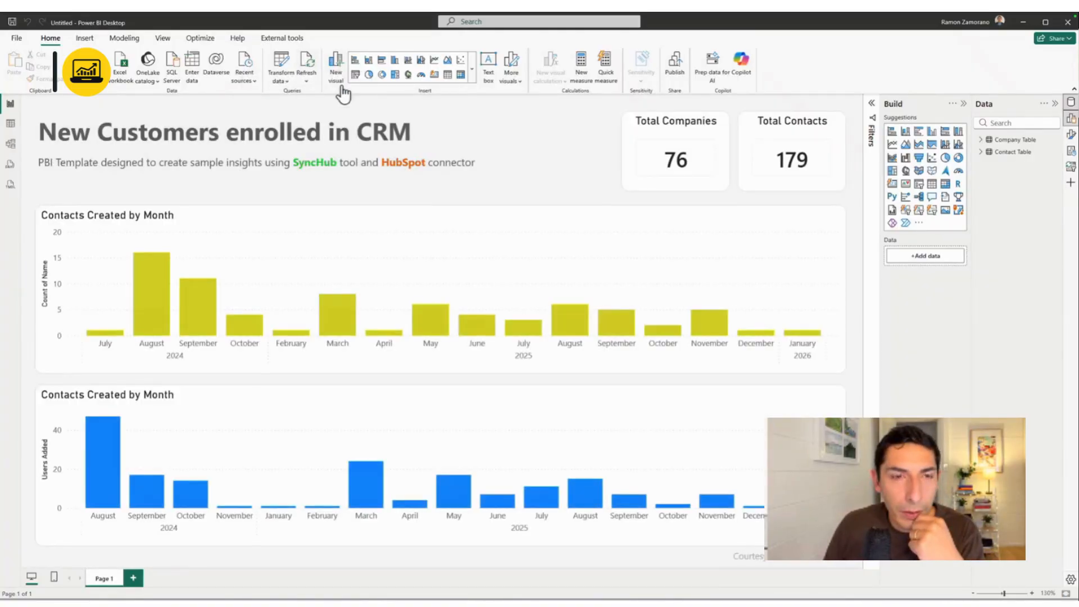
click(308, 68)
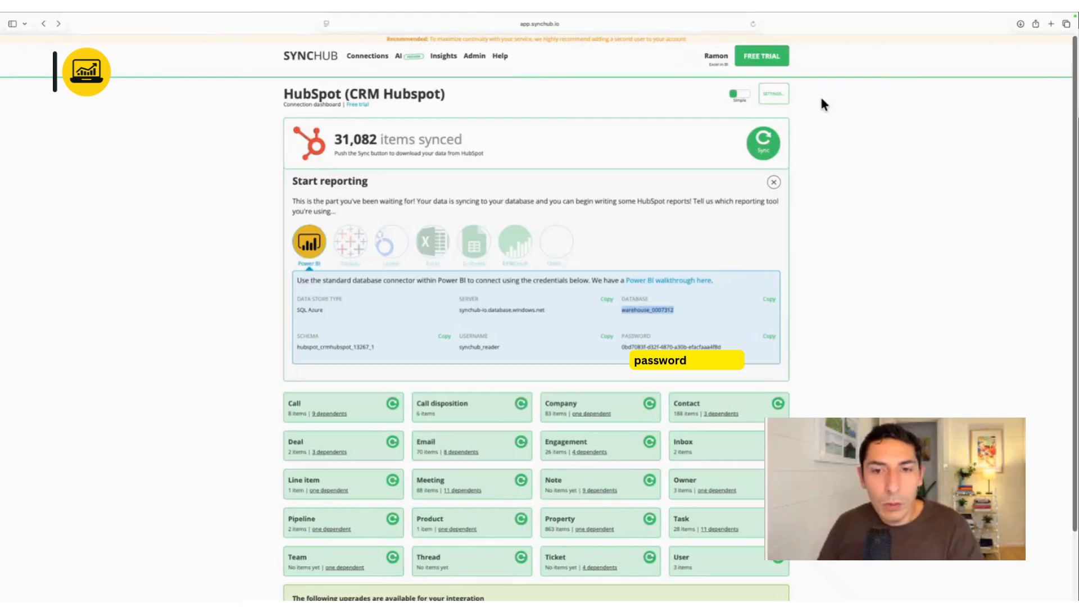
Switch to SyncHub, close the Start reporting section and open the HubSpot connection's data model
click(557, 242)
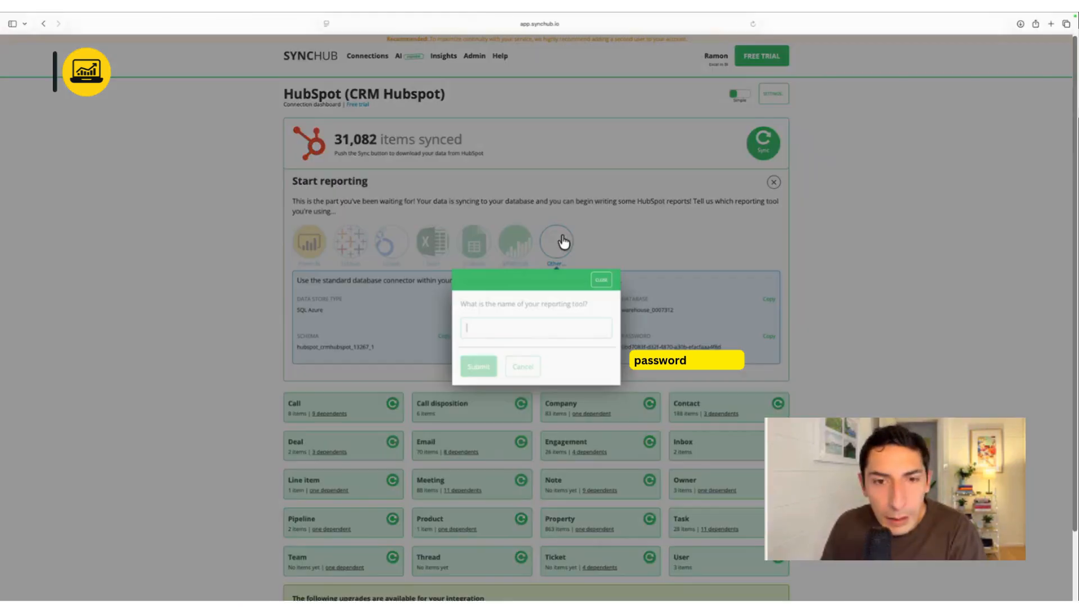
click(602, 280)
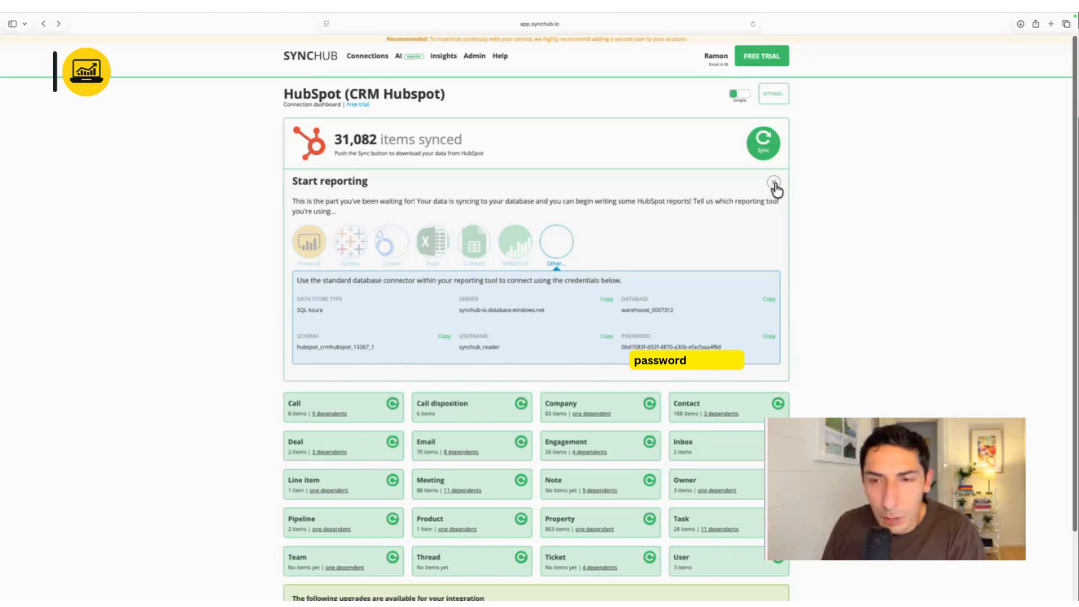
click(774, 184)
click(774, 96)
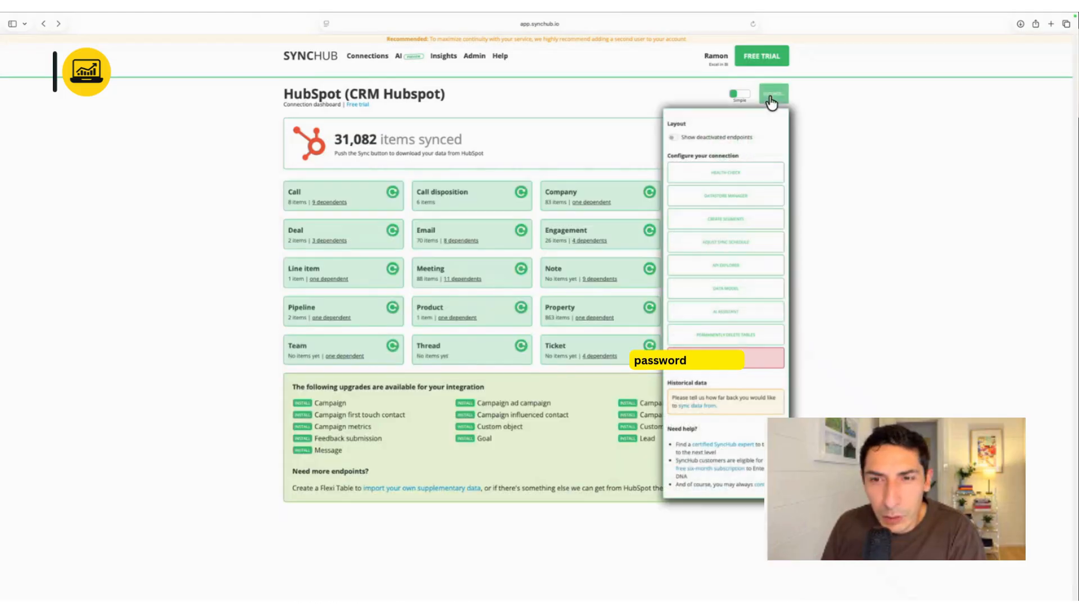
click(732, 289)
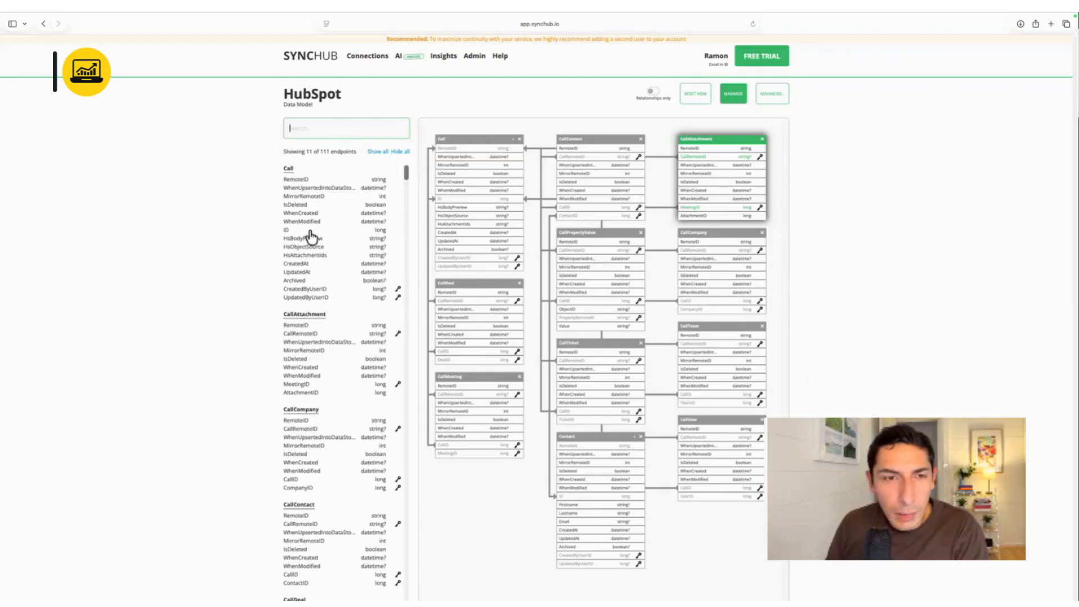
Examine the fields and relationships of the Call, CallContact, CallPropertyValue, CallTeam and CallTicket tables in the HubSpot data model
click(480, 139)
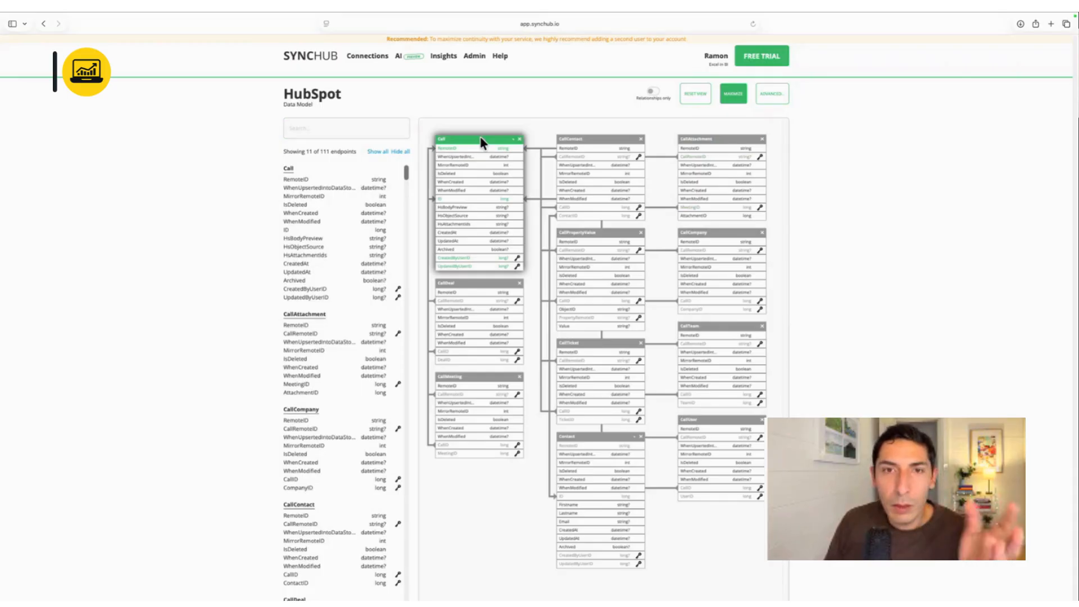
click(596, 145)
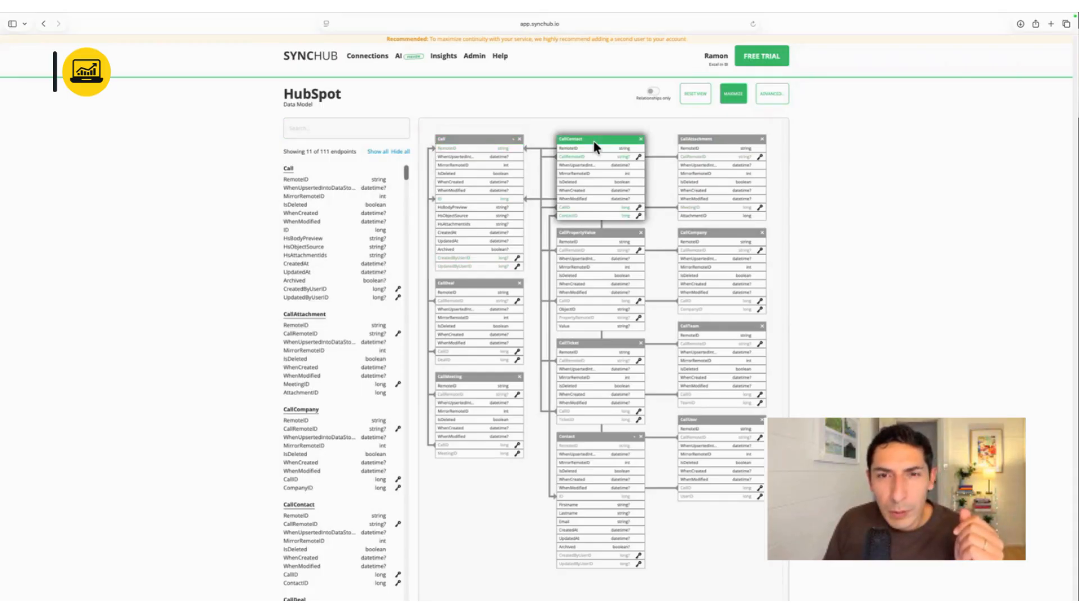
click(585, 231)
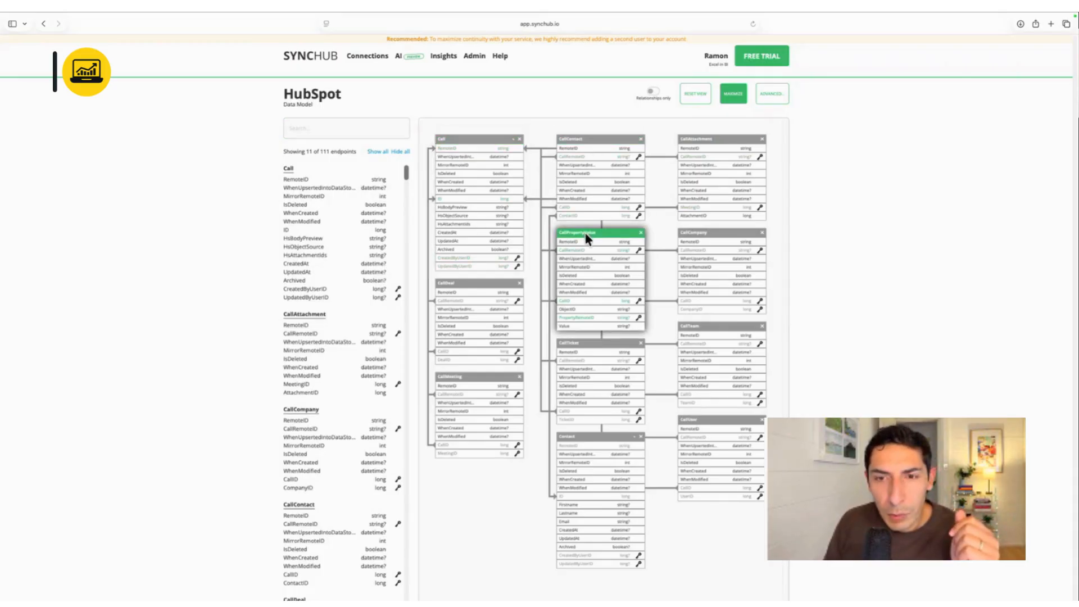
click(710, 291)
click(698, 328)
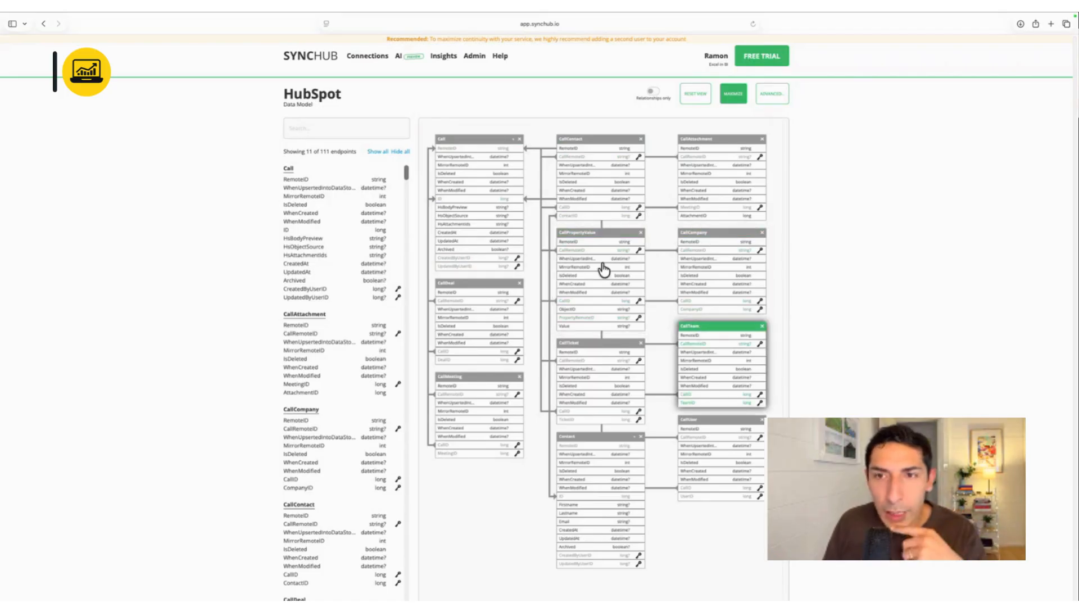
click(610, 346)
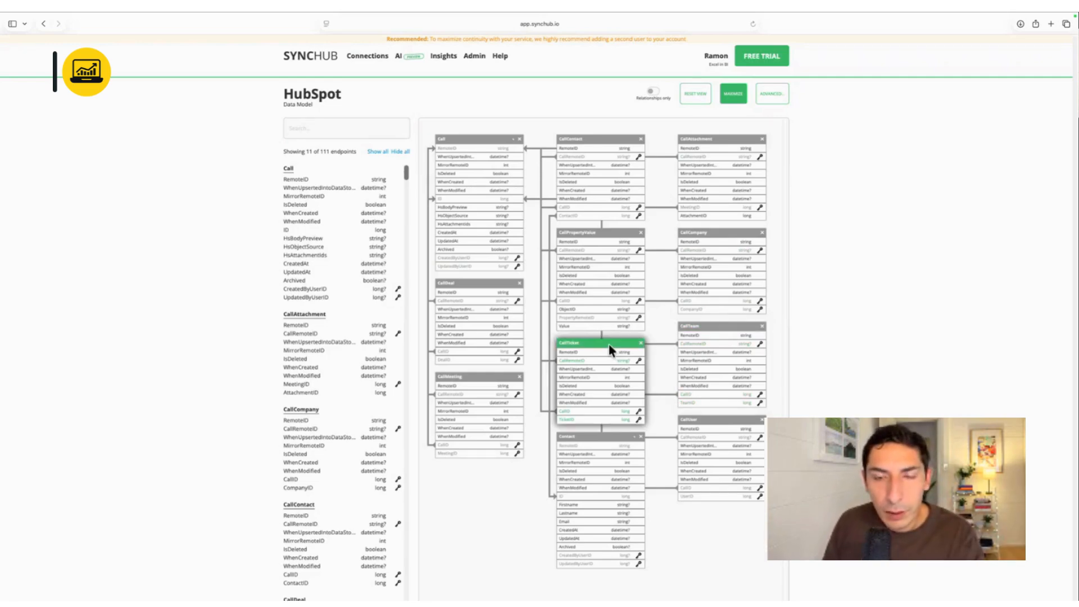
scroll(336, 416, down, 8)
click(291, 400)
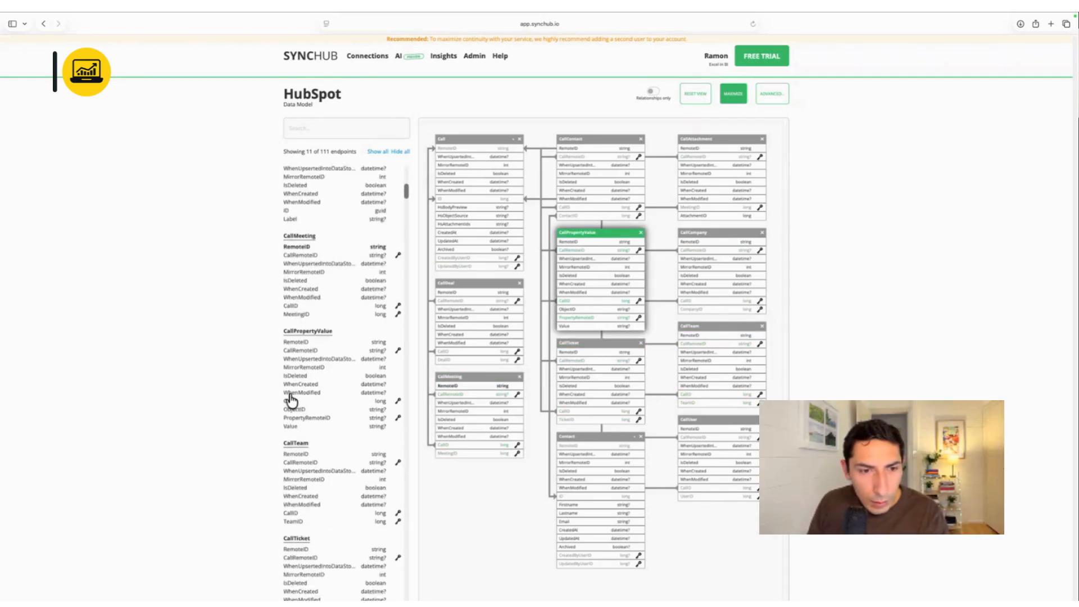
click(291, 400)
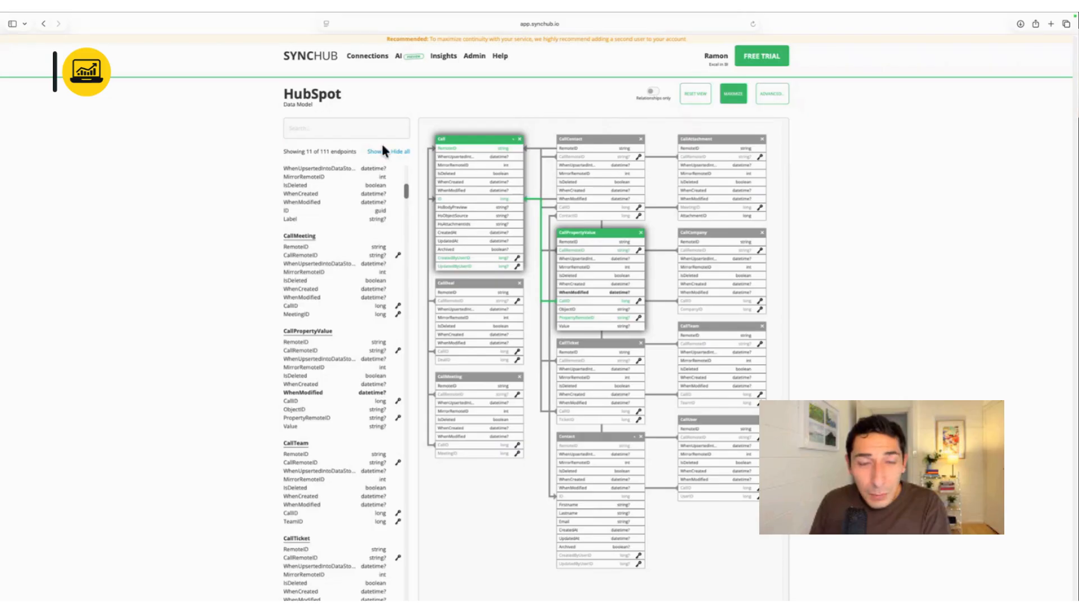
drag(407, 193, 404, 175)
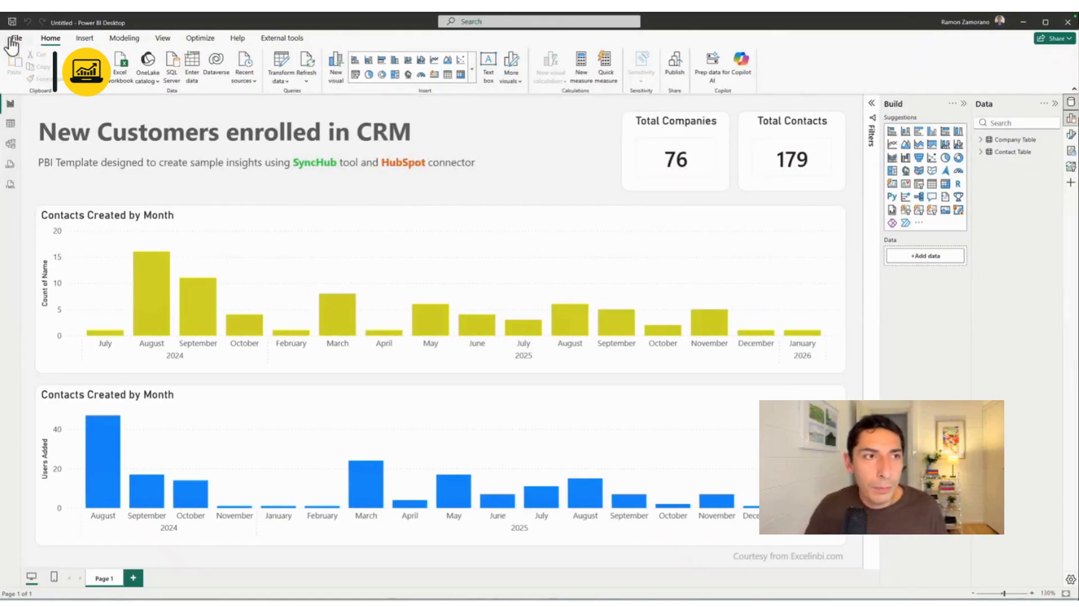
Switch to Power BI Desktop, create a new blank report and minimise the loaded report's window
click(12, 41)
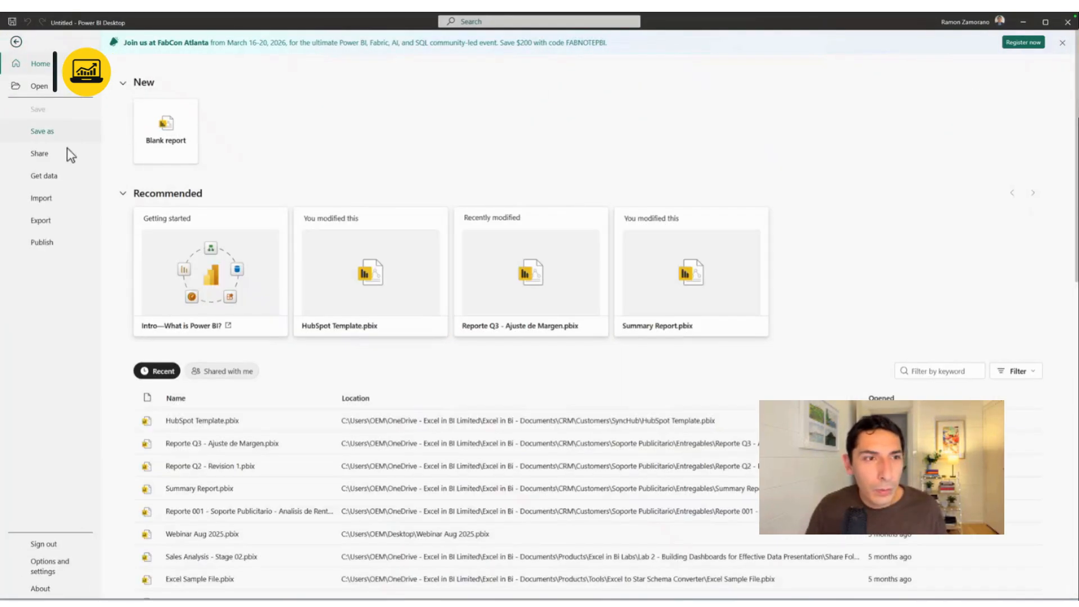
click(168, 137)
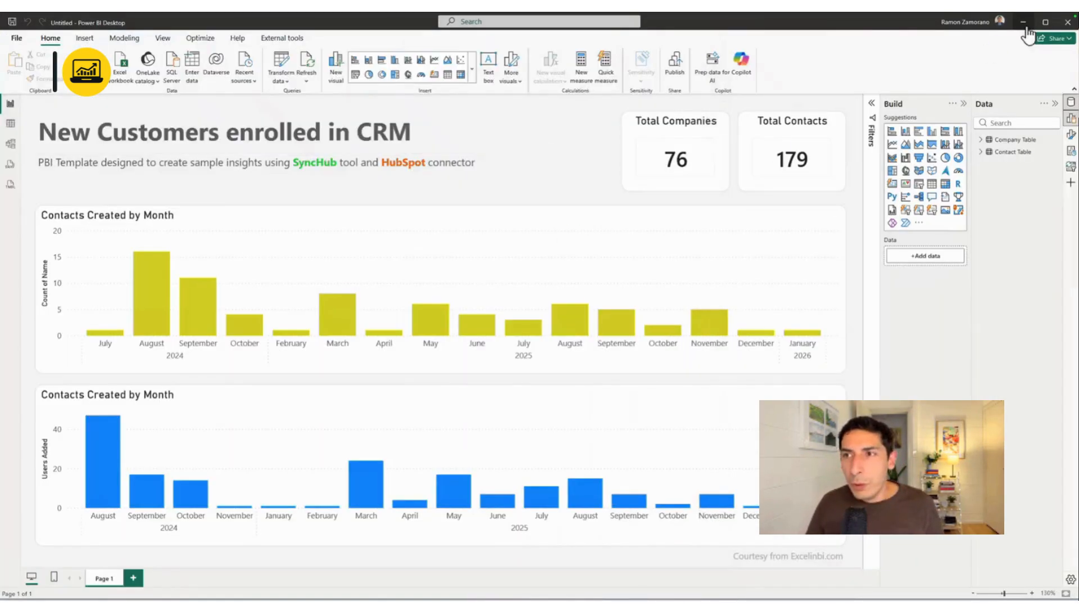
click(1024, 22)
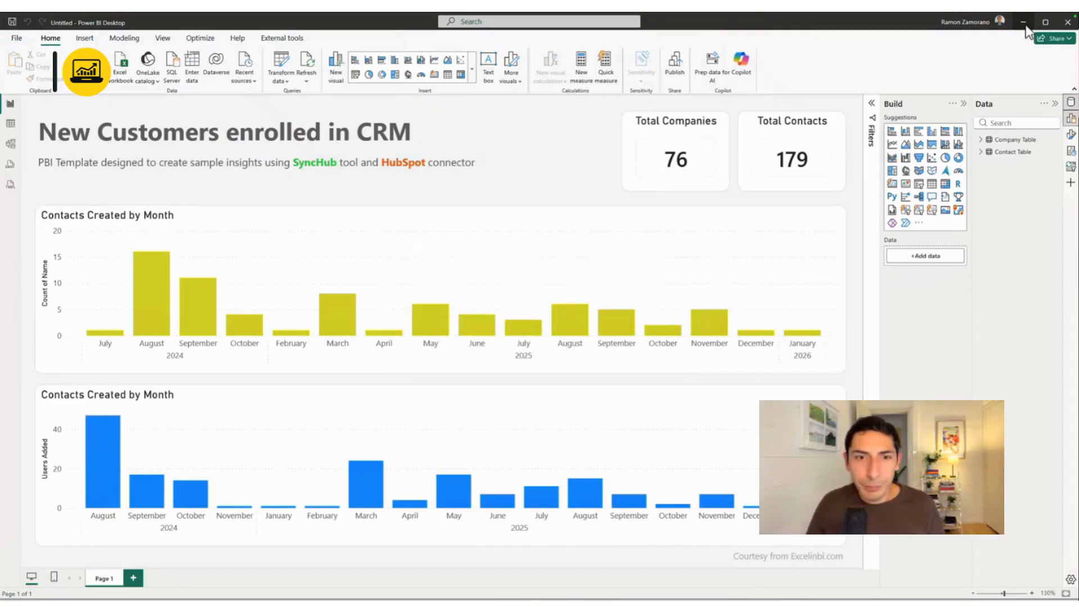
click(978, 179)
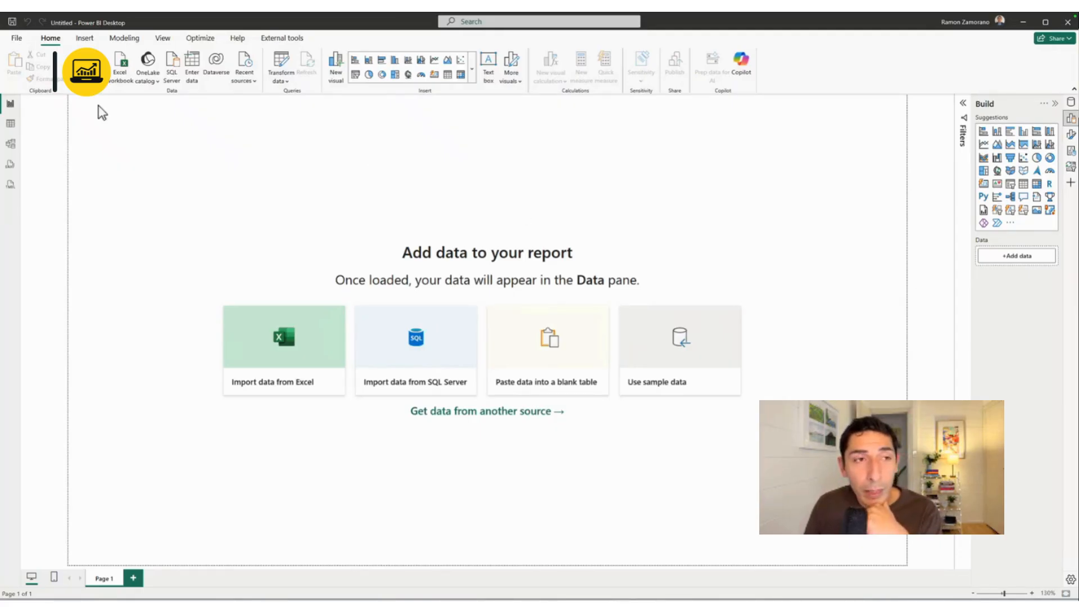
Start a SQL Server data import, switch to SyncHub and display the Power BI connection details for the HubSpot connection
click(89, 85)
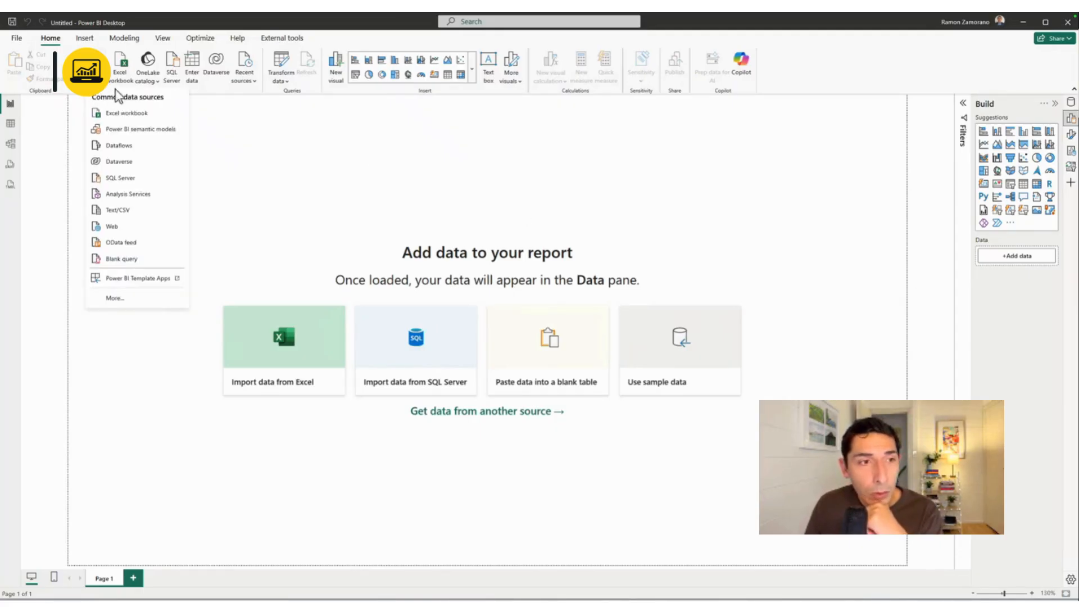
click(482, 200)
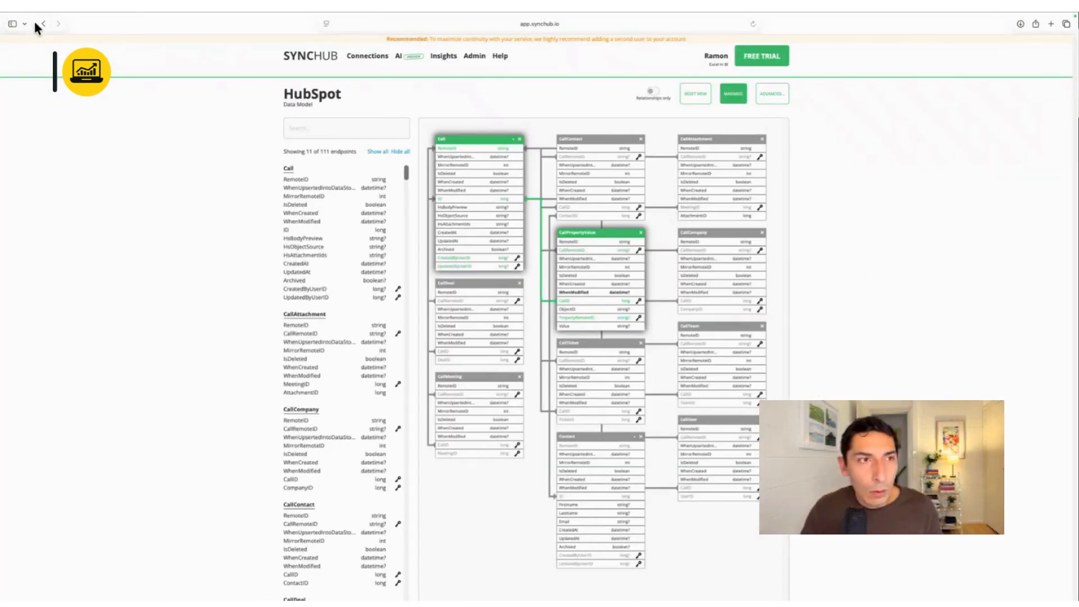
click(43, 25)
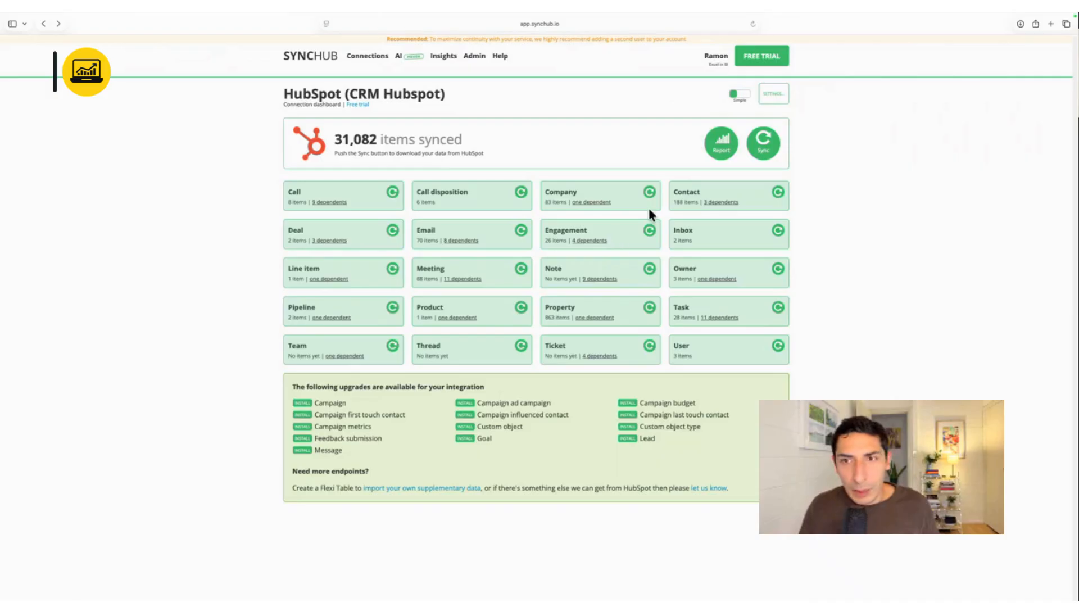
click(775, 99)
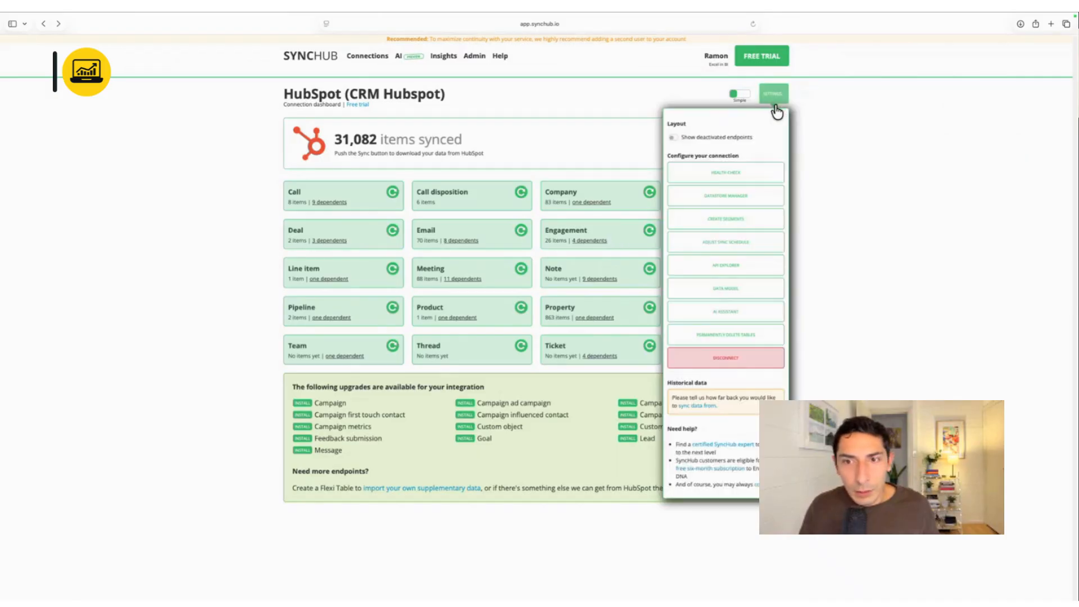
click(664, 103)
click(721, 146)
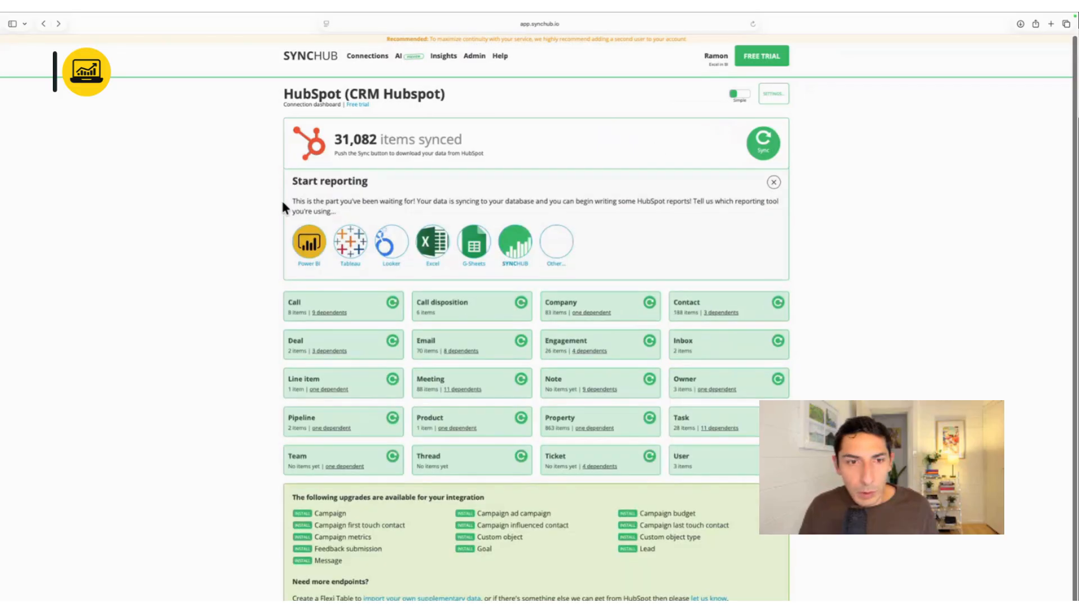
click(306, 247)
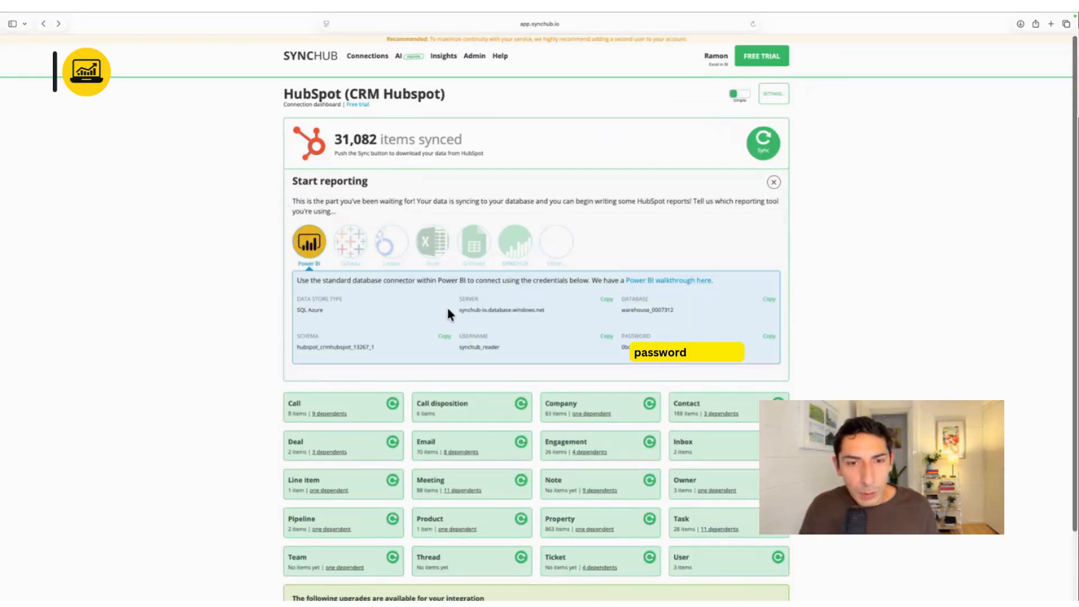
Copy the server address synchub-io.database.windows.net from SyncHub into the Server setting of Power BI's SQL Server connection
drag(449, 310, 546, 311)
right_click(473, 310)
click(458, 309)
right_click(541, 305)
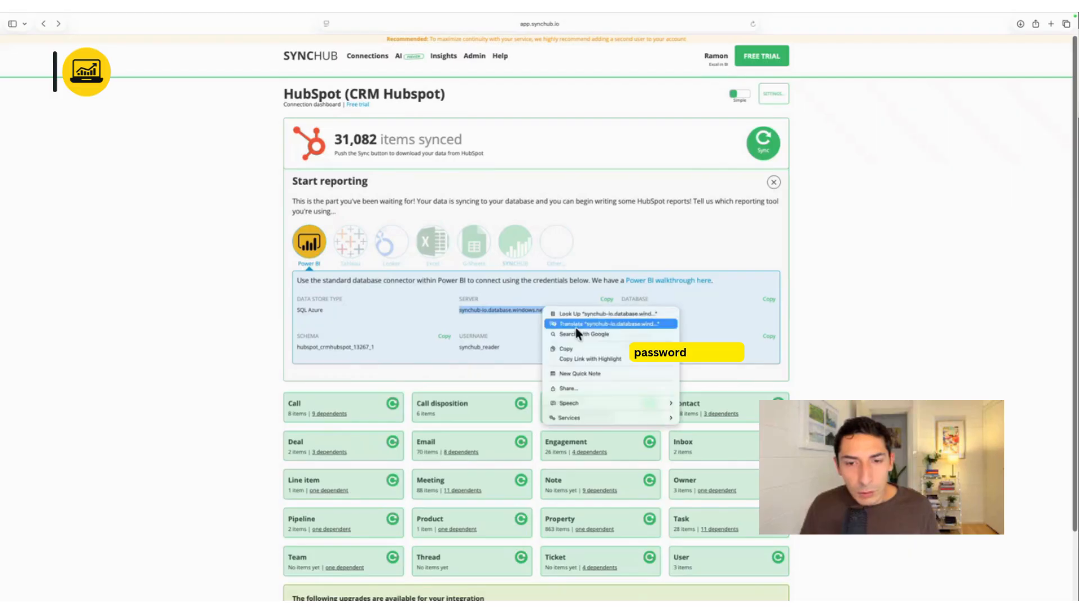
click(576, 348)
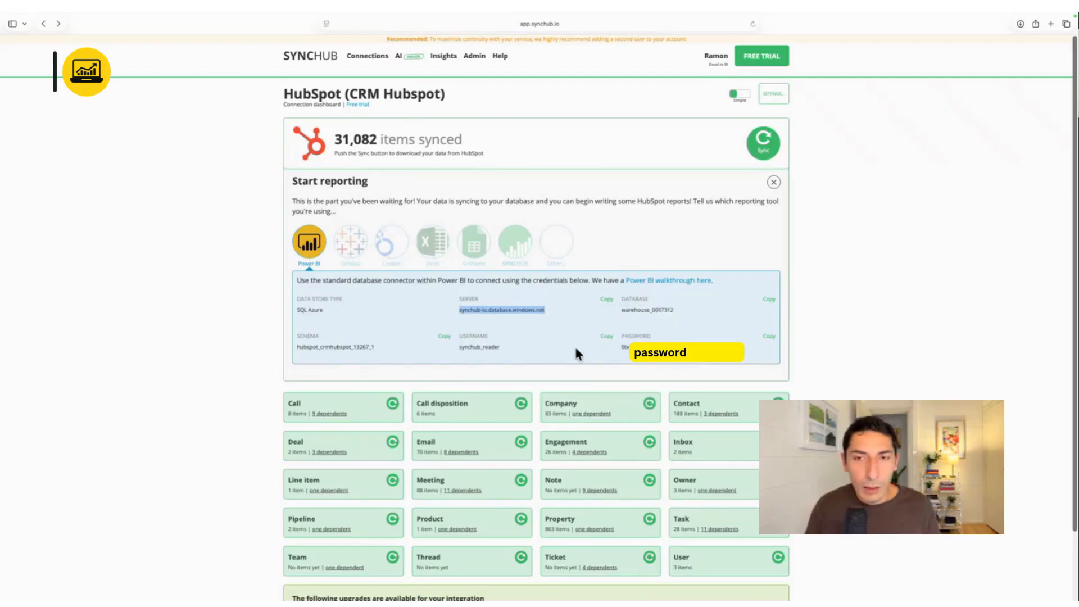
key(ctrl+Right)
right_click(437, 266)
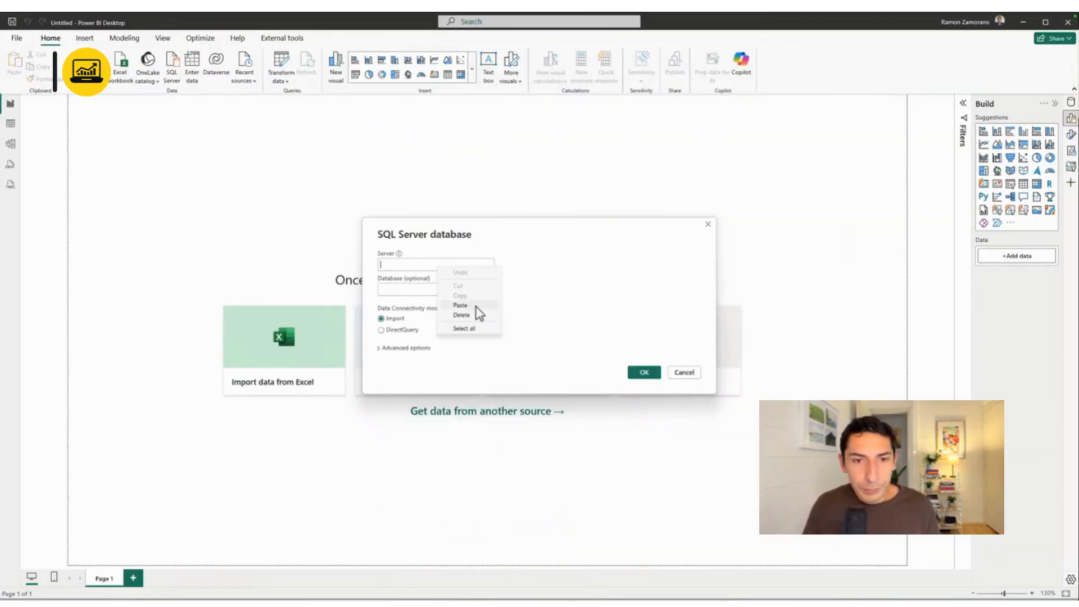
click(477, 309)
Copy the database name warehouse_0007312 from SyncHub into the SQL Server connection and connect in Import mode
click(453, 291)
key(ctrl+Left)
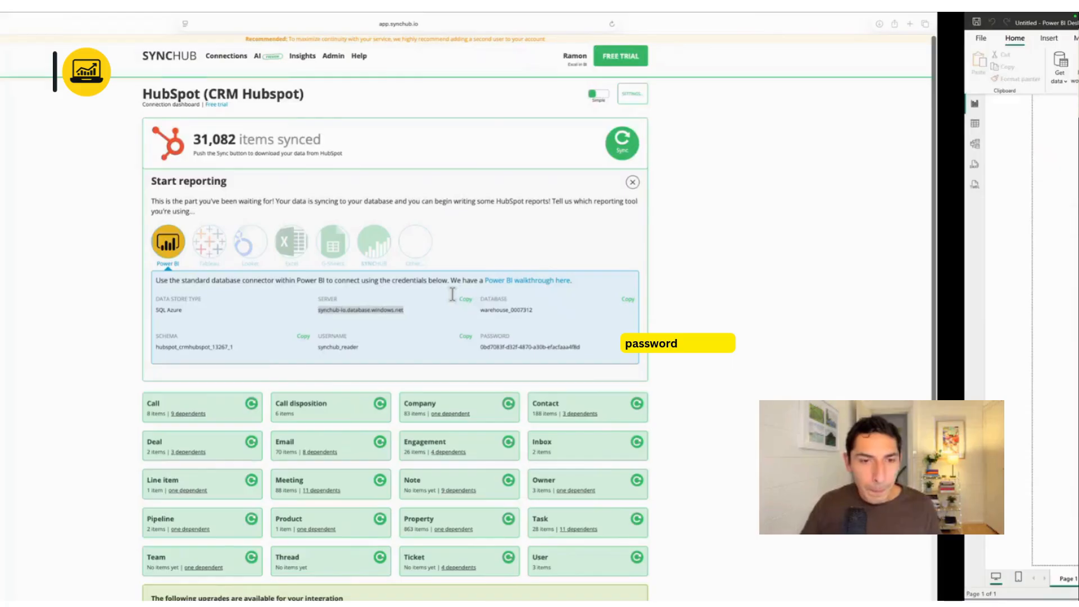
drag(619, 310, 680, 309)
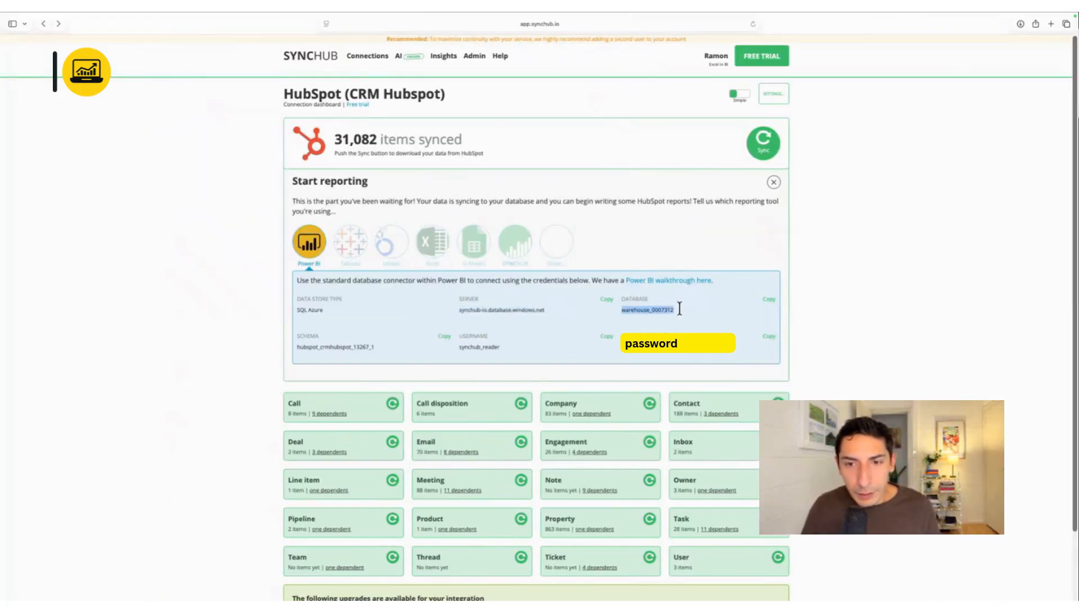
right_click(661, 308)
click(693, 336)
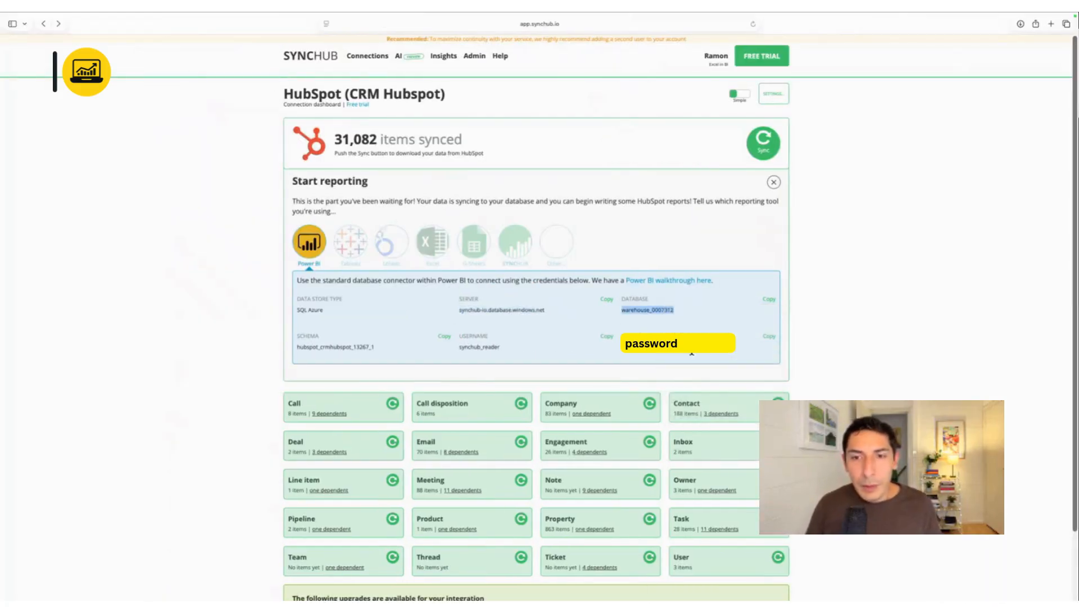
key(ctrl+Right)
right_click(465, 291)
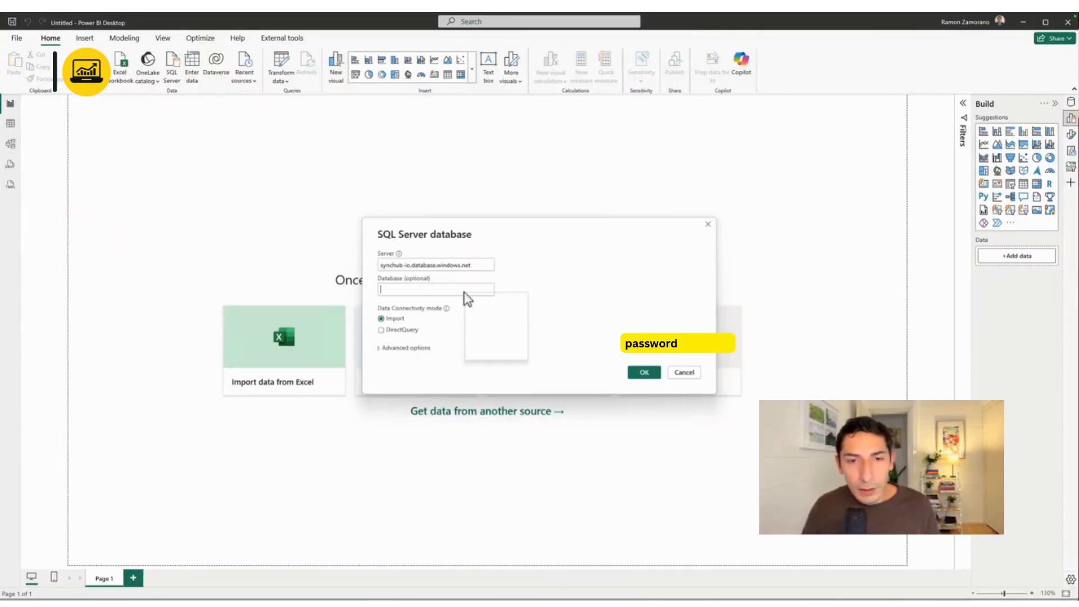
click(496, 335)
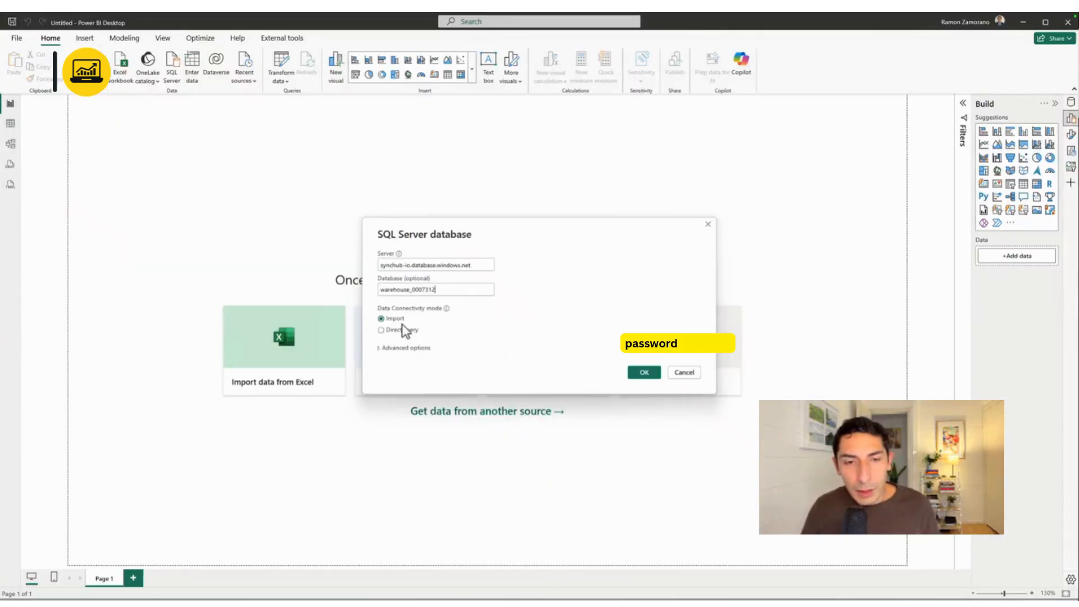
click(641, 373)
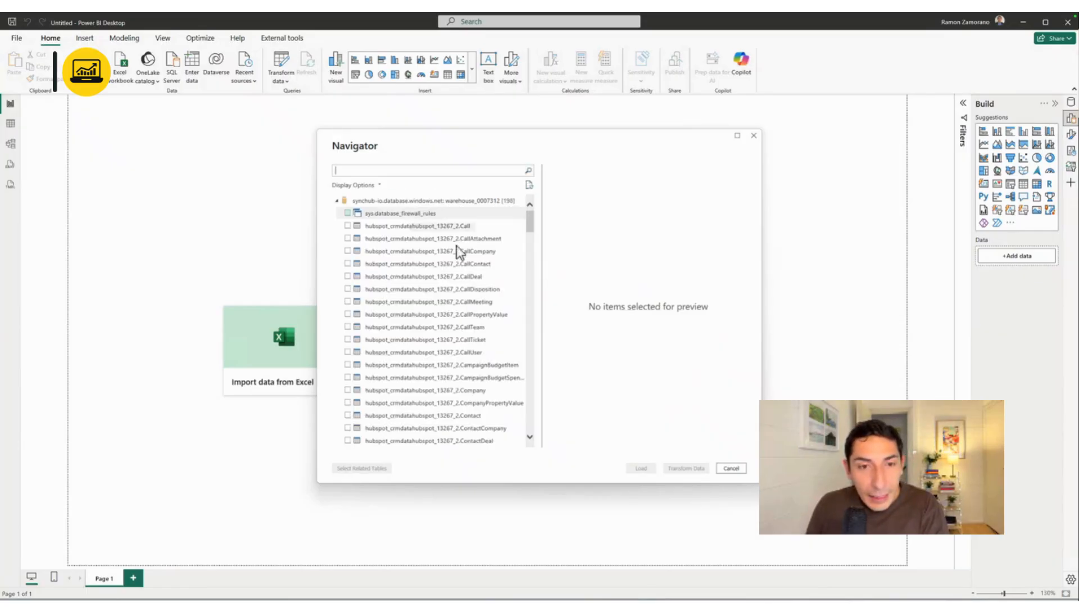
Select the Task and Team tables of the hubspot_crmhubspot_13267_1 schema for import
scroll(444, 292, down, 8)
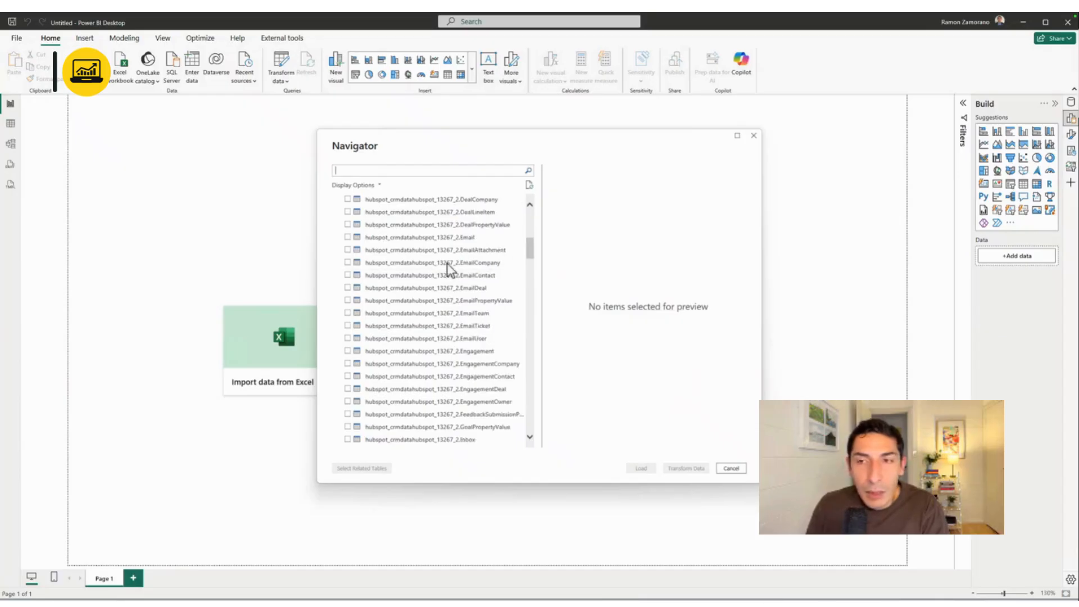
scroll(472, 312, down, 2)
scroll(472, 311, down, 6)
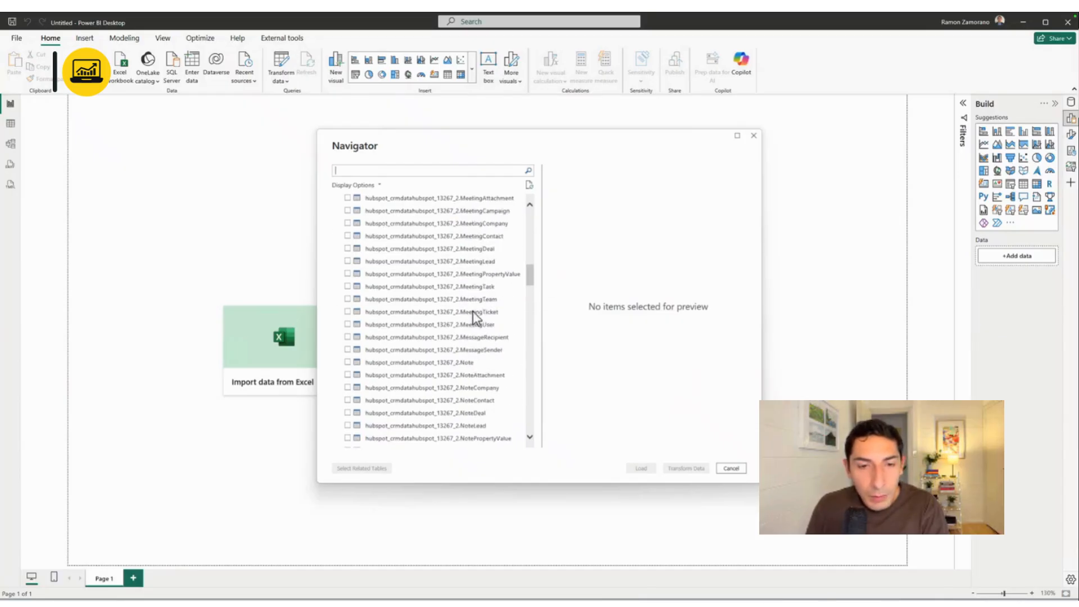
drag(532, 286, 521, 407)
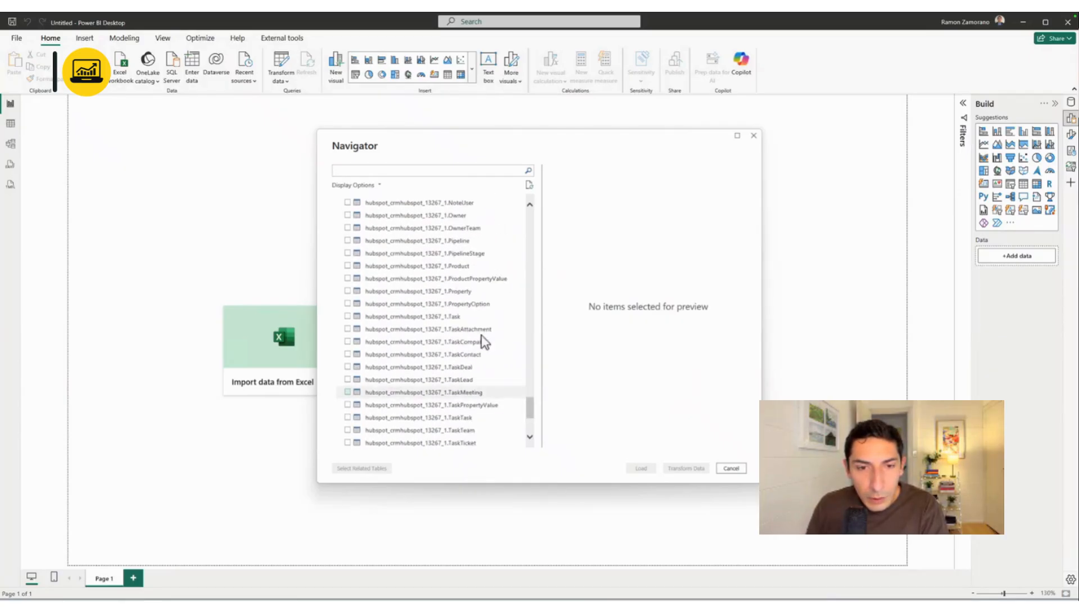
click(360, 317)
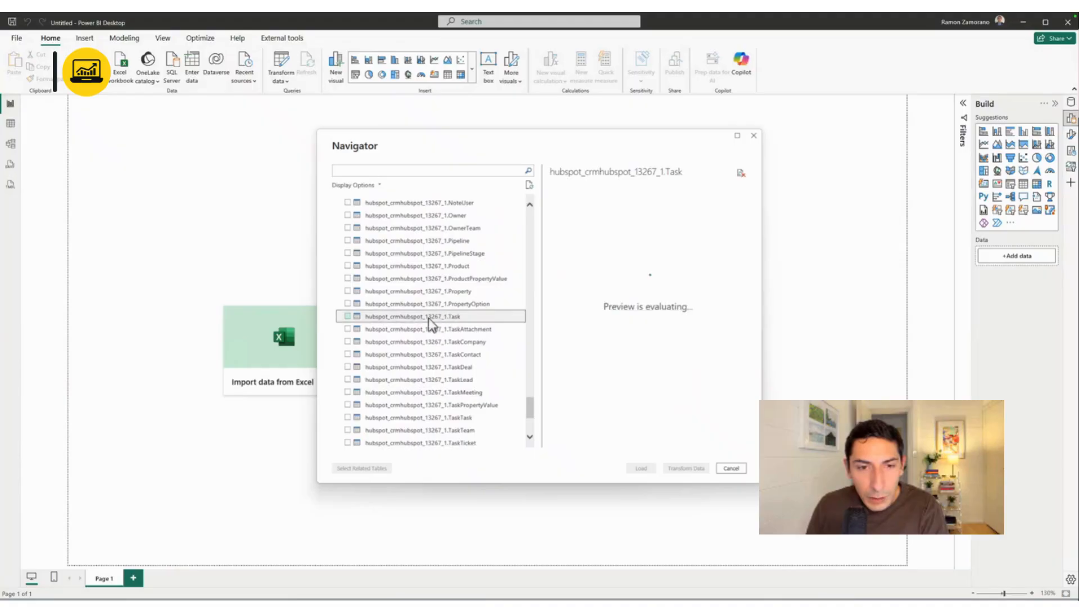
click(348, 316)
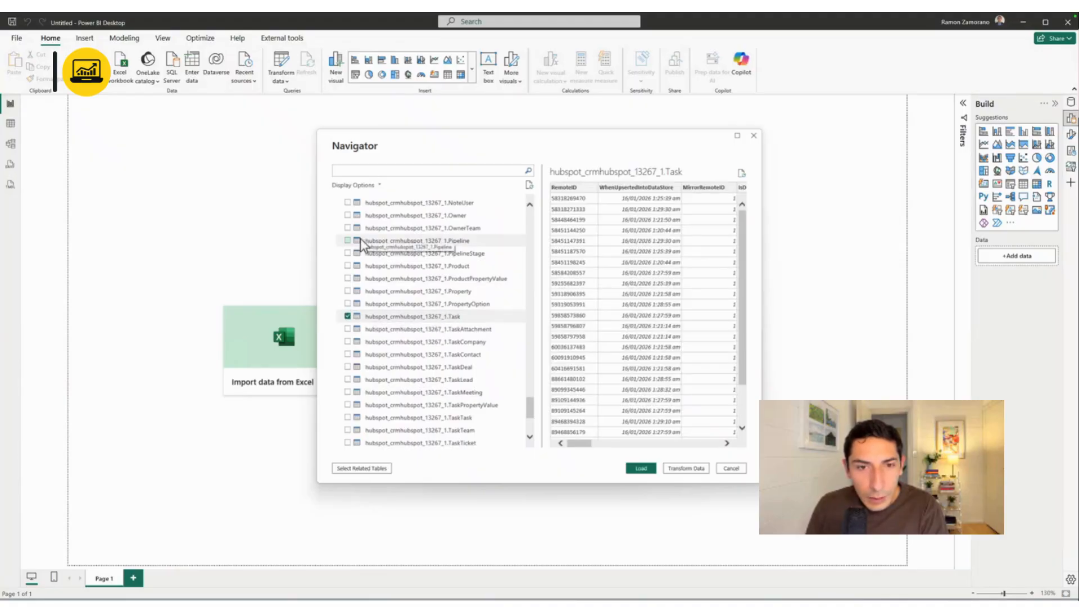
scroll(361, 245, down, 4)
click(348, 328)
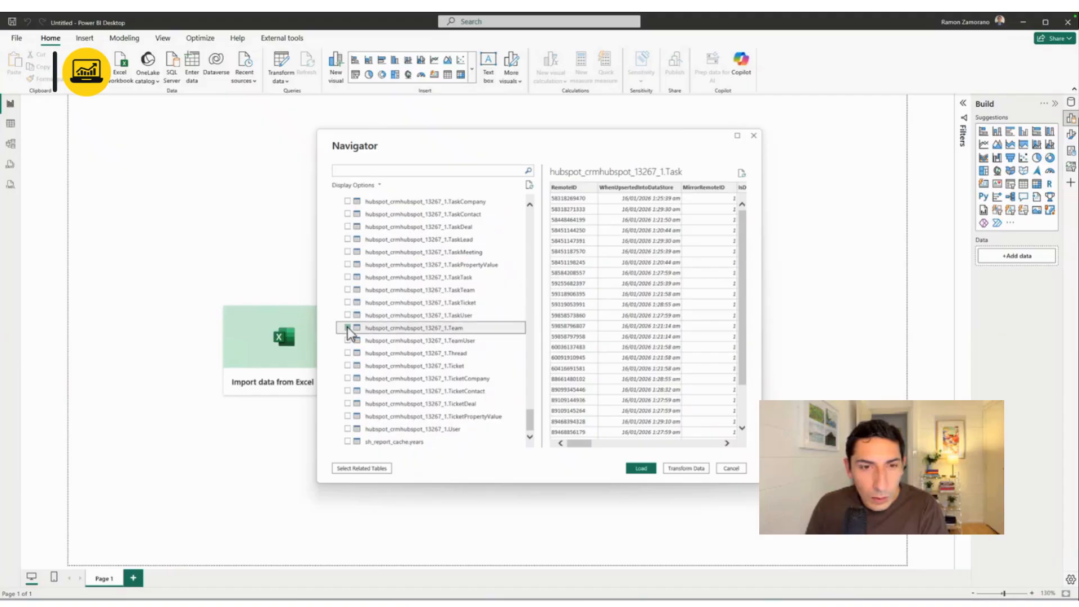
scroll(350, 230, up, 12)
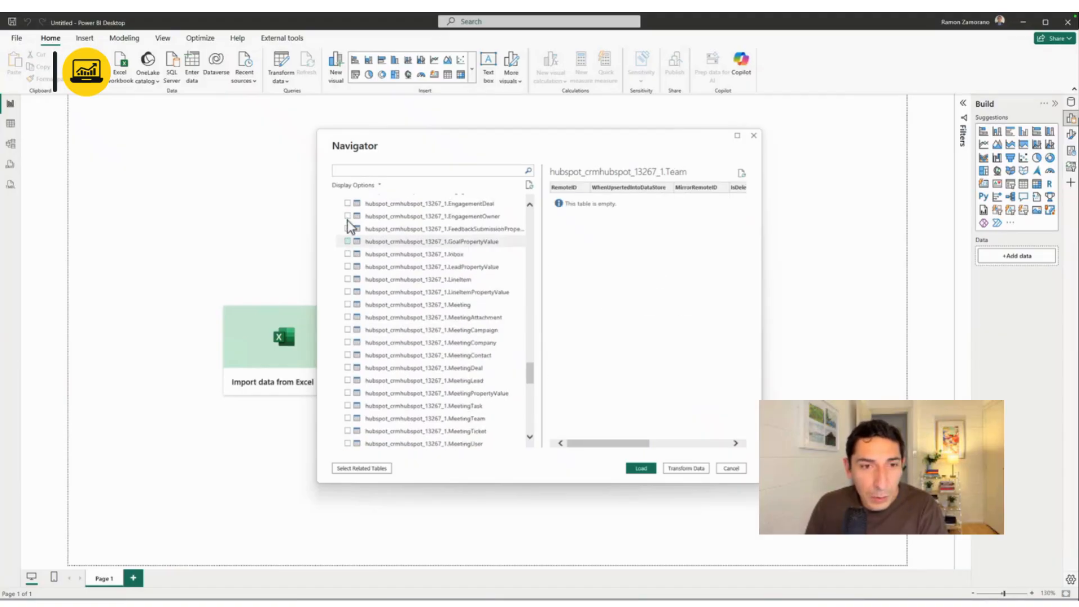
click(347, 242)
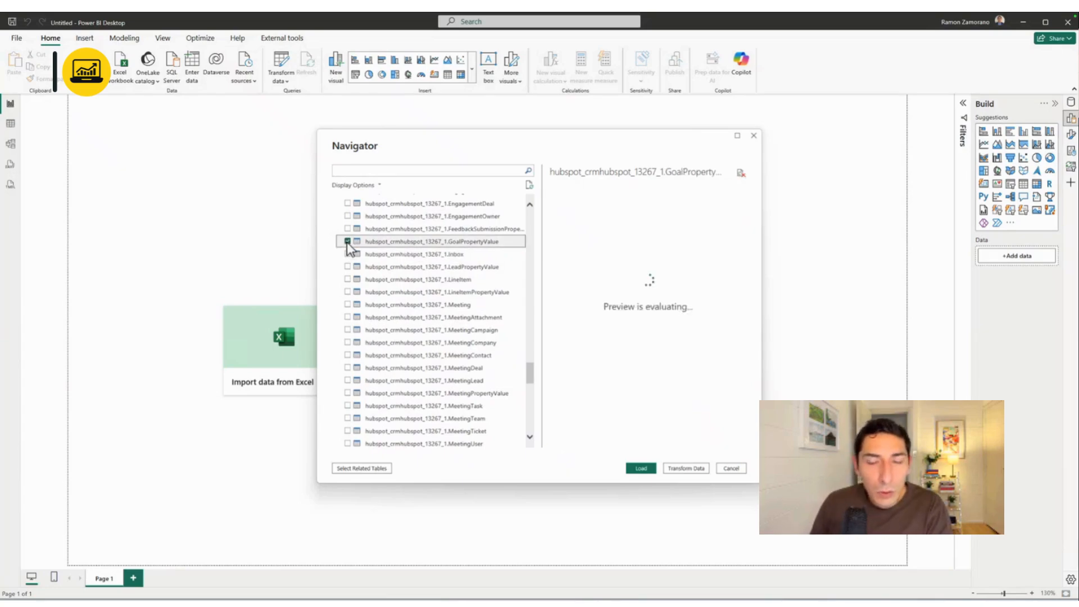
click(348, 242)
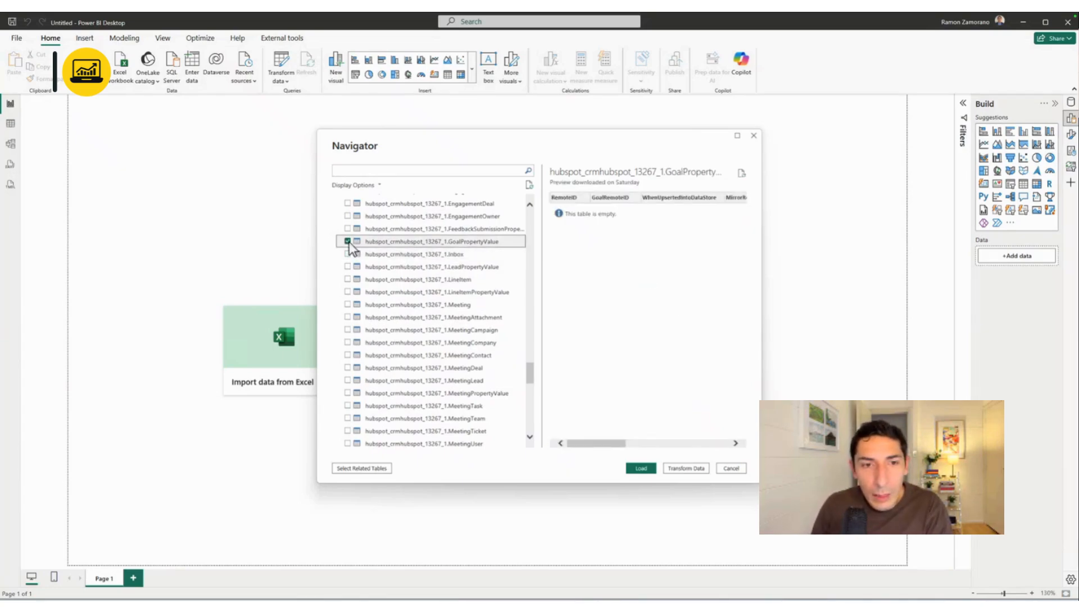
click(353, 254)
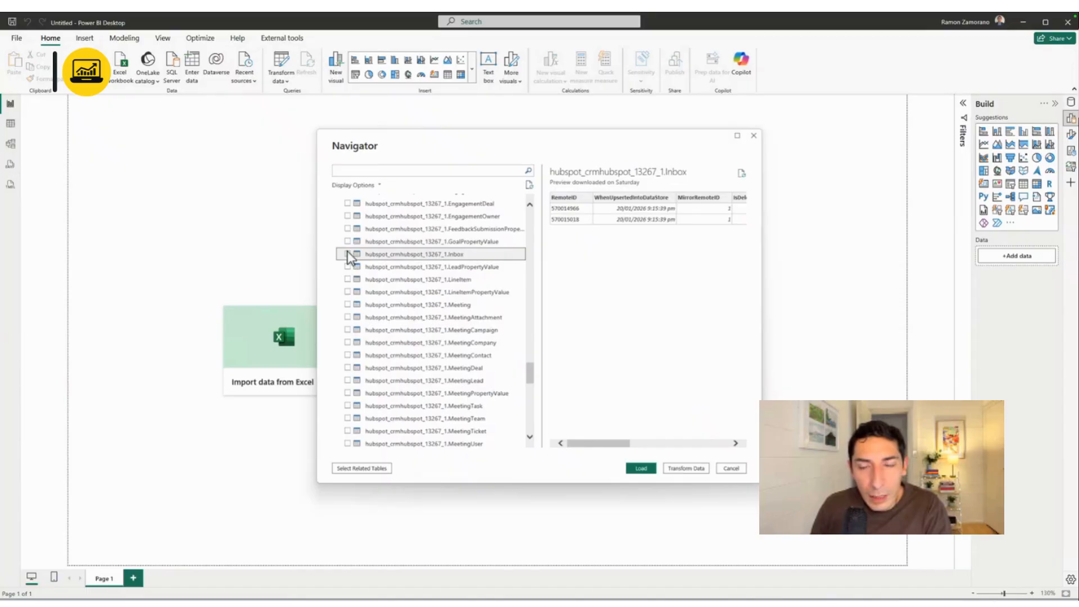
Add the Email table of the hubspot_crmdatahubspot_13267_2 schema to the selection and open the chosen tables for transformation in Power Query
scroll(458, 274, up, 8)
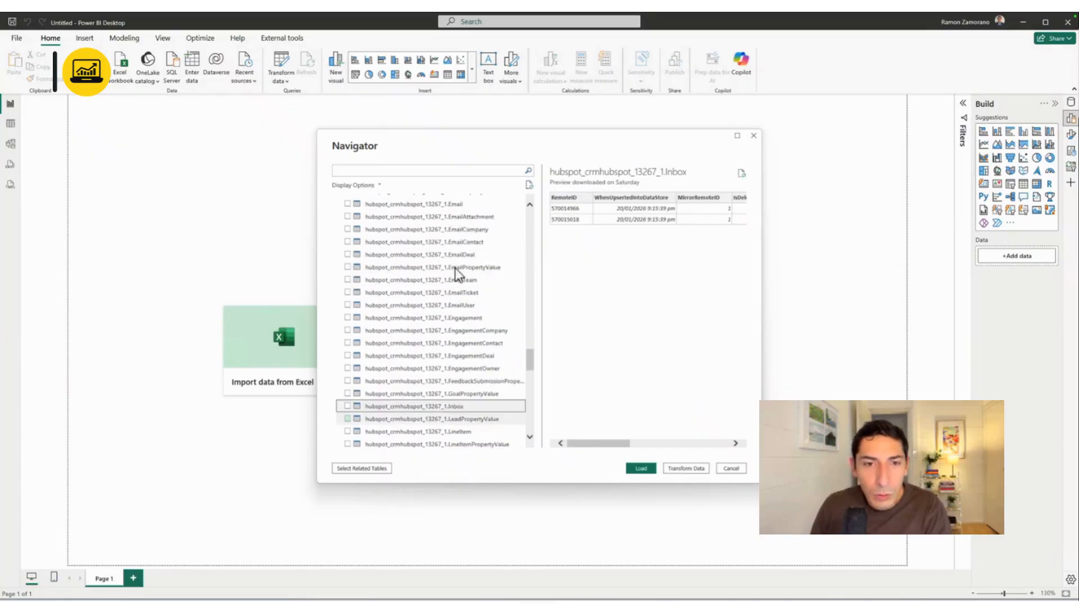
scroll(458, 273, up, 6)
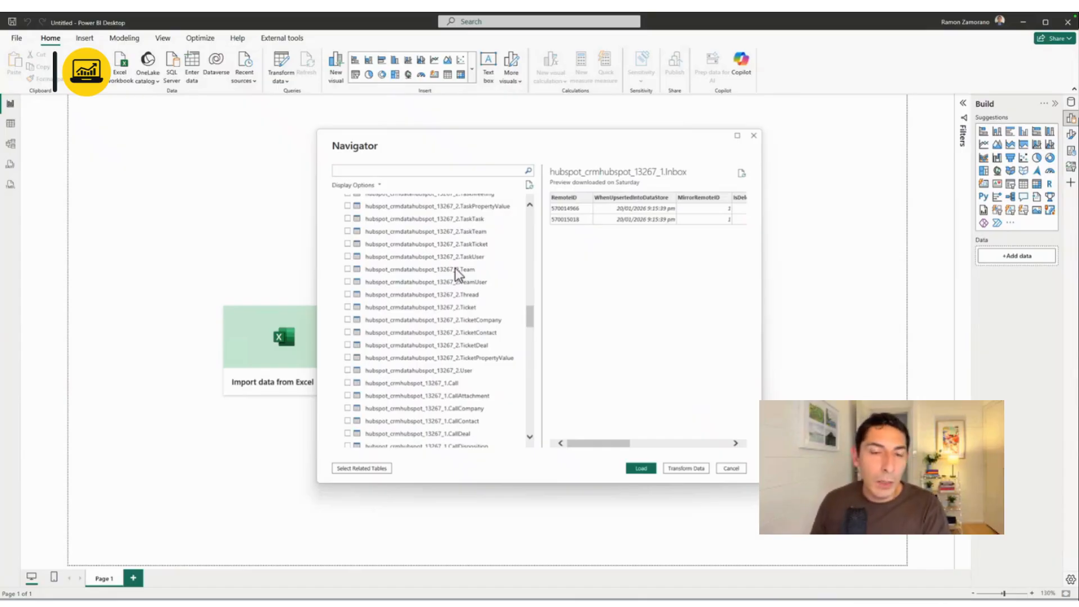
scroll(456, 273, up, 10)
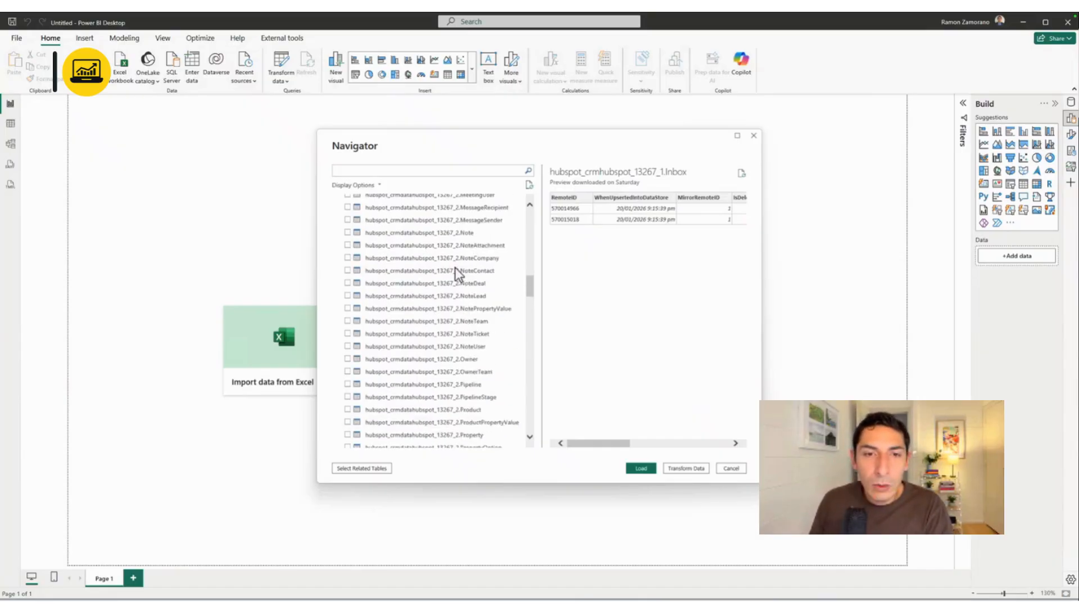
scroll(455, 268, up, 7)
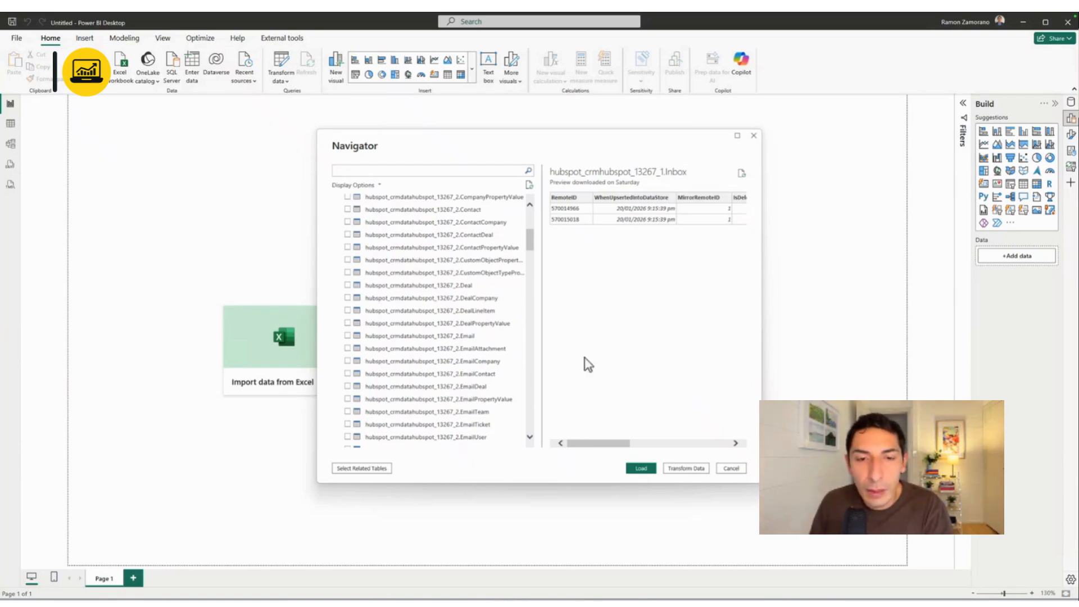
click(474, 337)
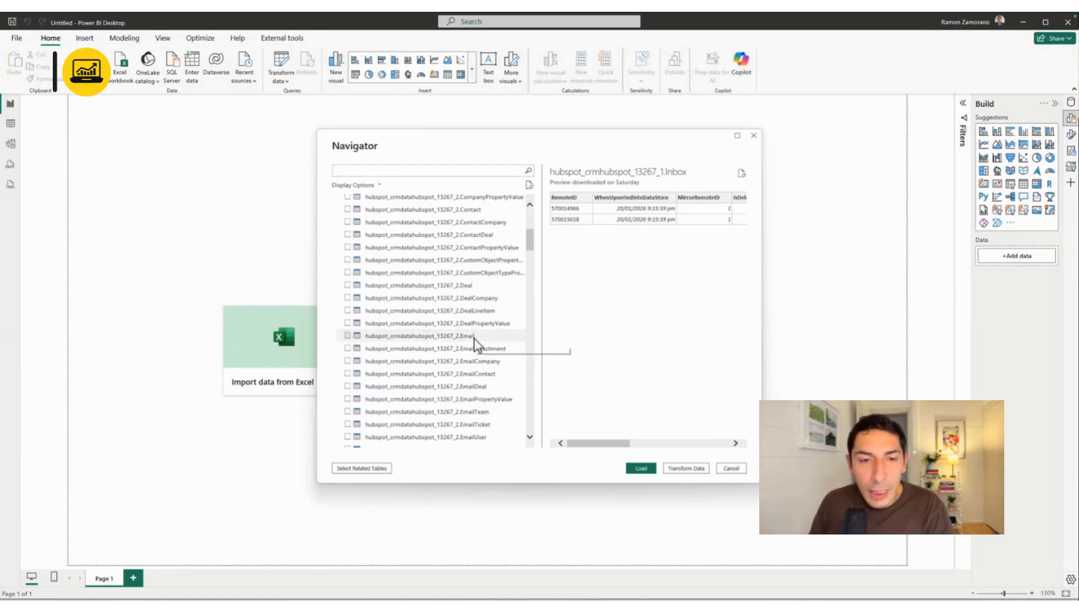
click(347, 336)
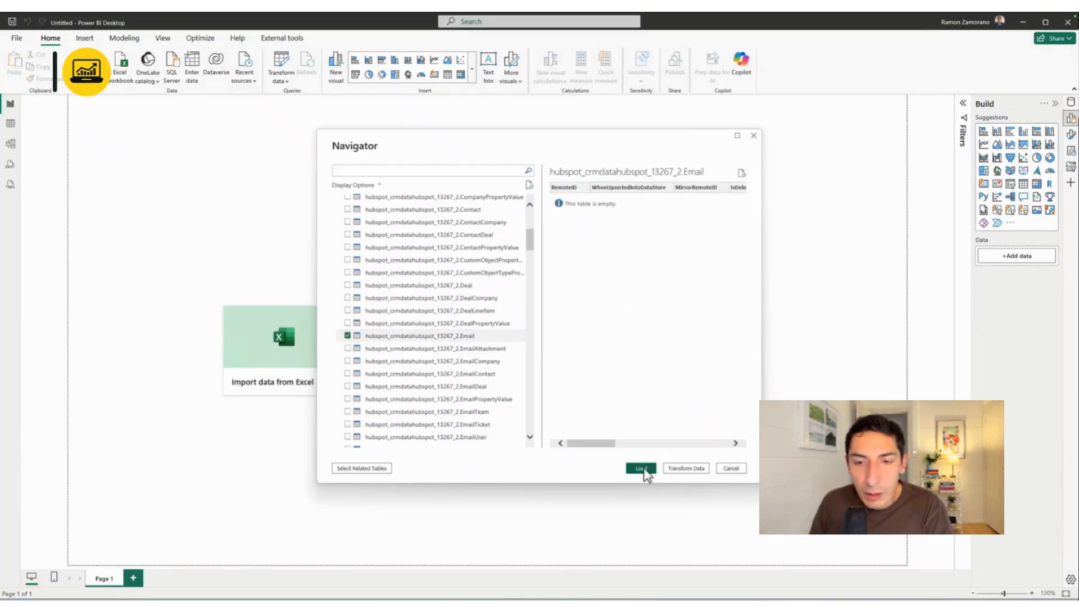
click(680, 468)
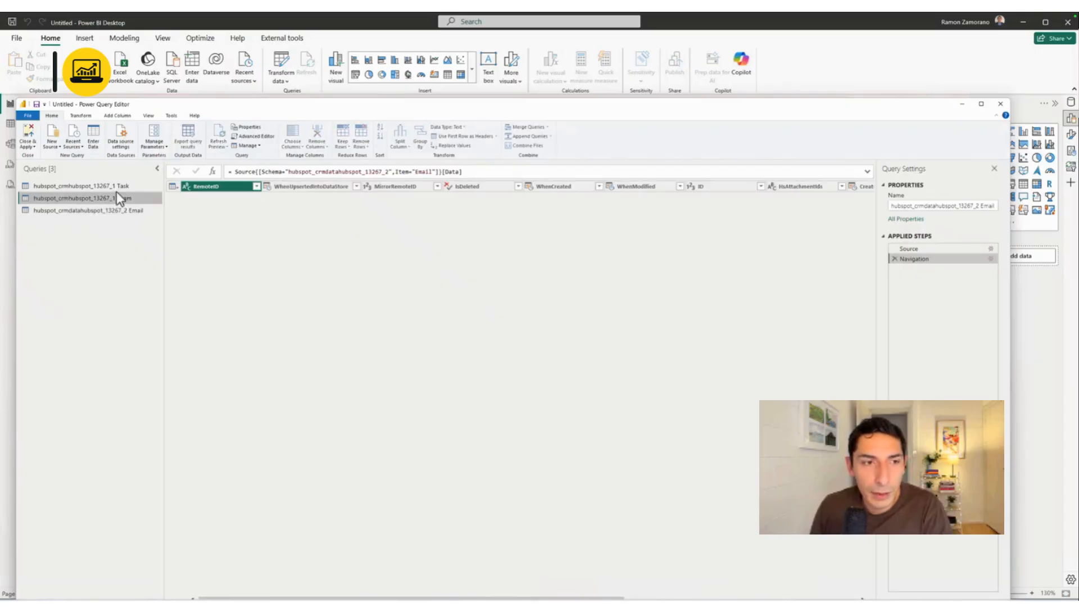
Open the Task query in Power Query and widen the Query Settings area
click(117, 187)
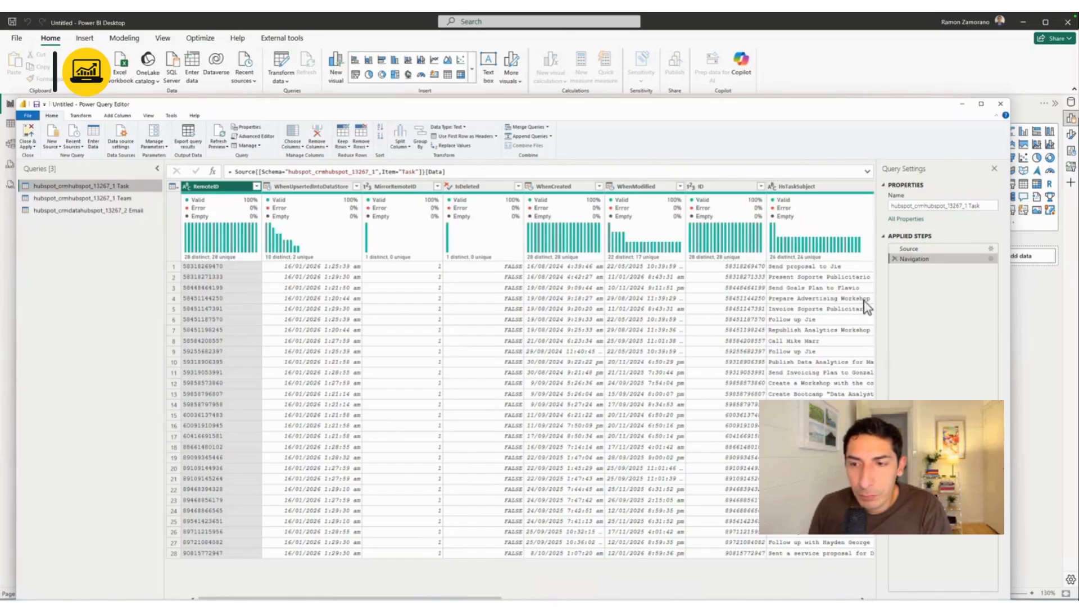
drag(875, 309, 736, 306)
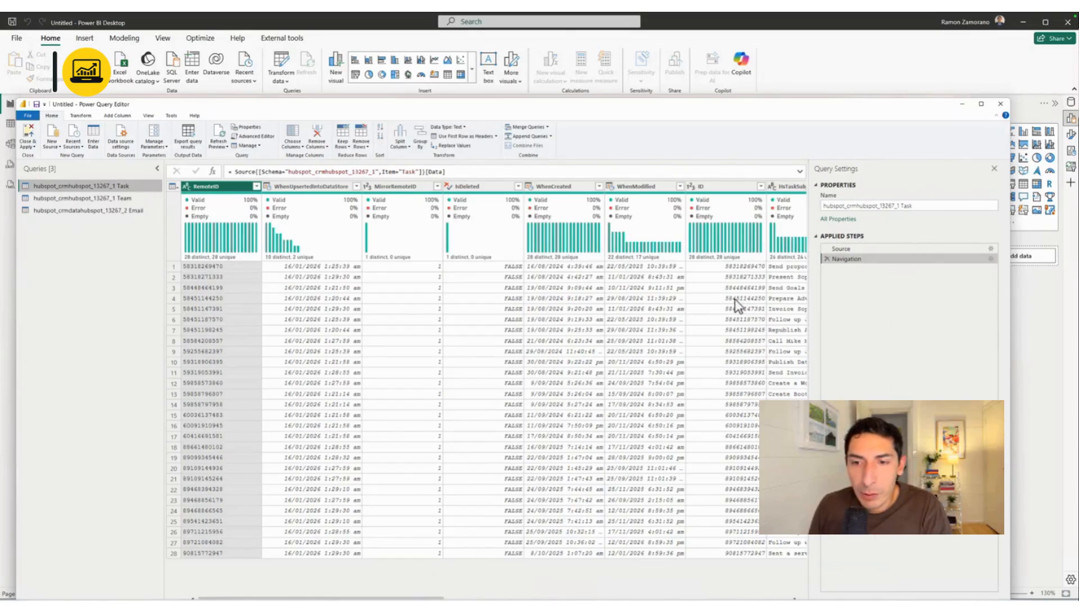